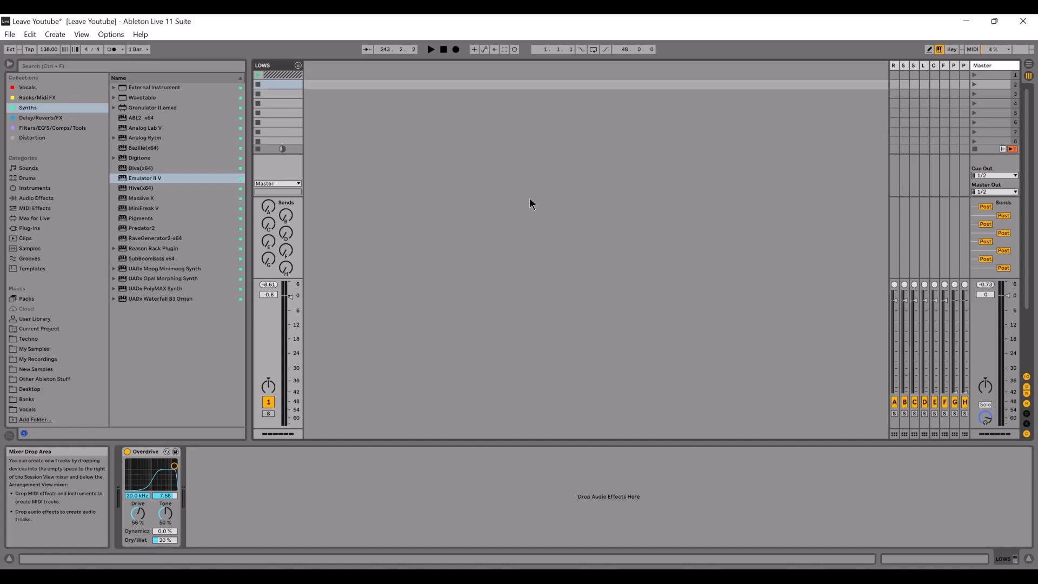
pyautogui.rightClick(336, 85)
pyautogui.click(355, 94)
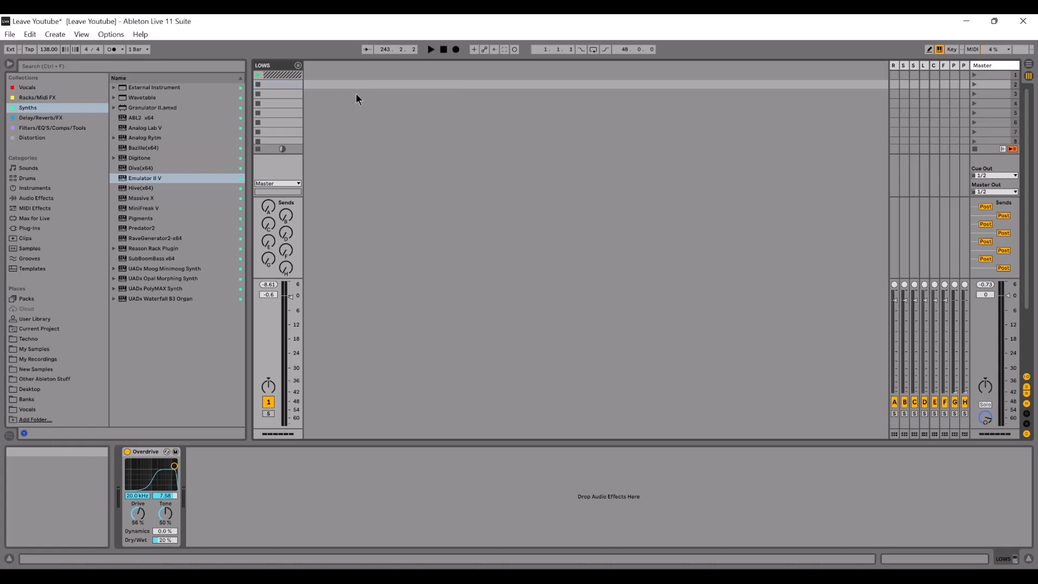
pyautogui.click(271, 69)
pyautogui.rightClick(329, 66)
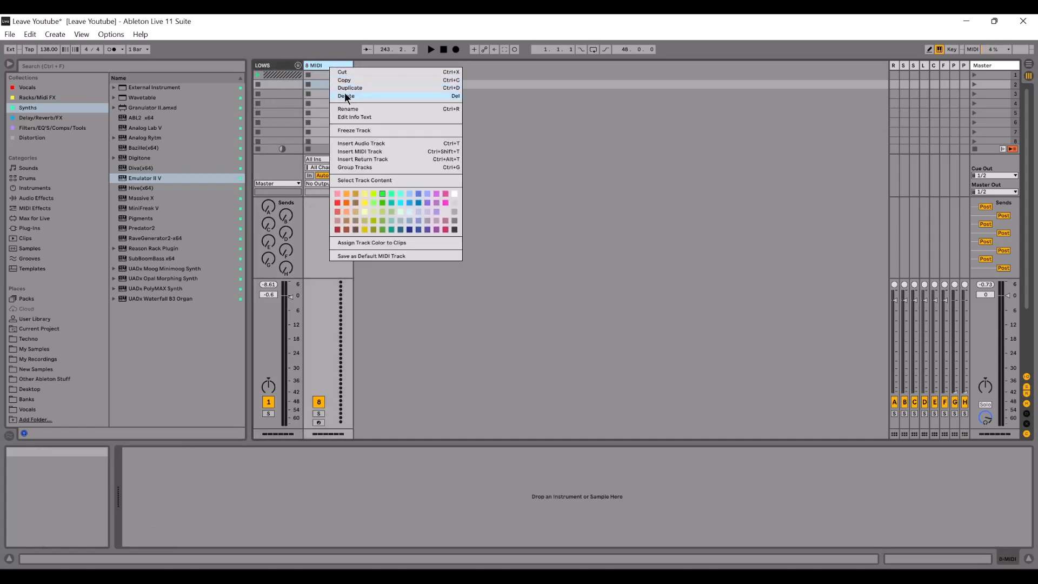
pyautogui.click(346, 96)
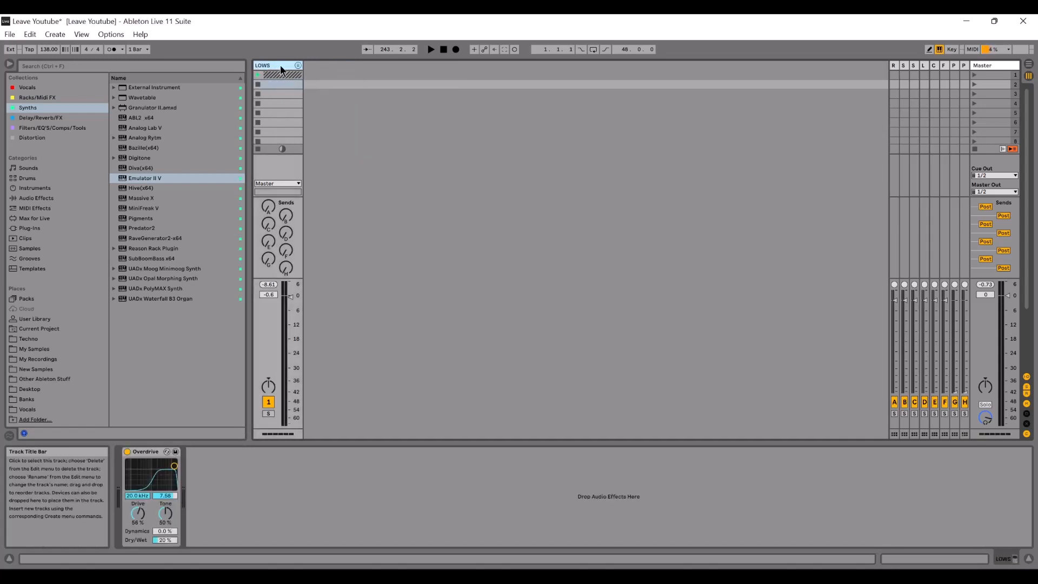
# Solo the LOWS group, play it back and expand it to examine the Kick, SUB BASS and PERC BASS tracks.
pyautogui.click(269, 414)
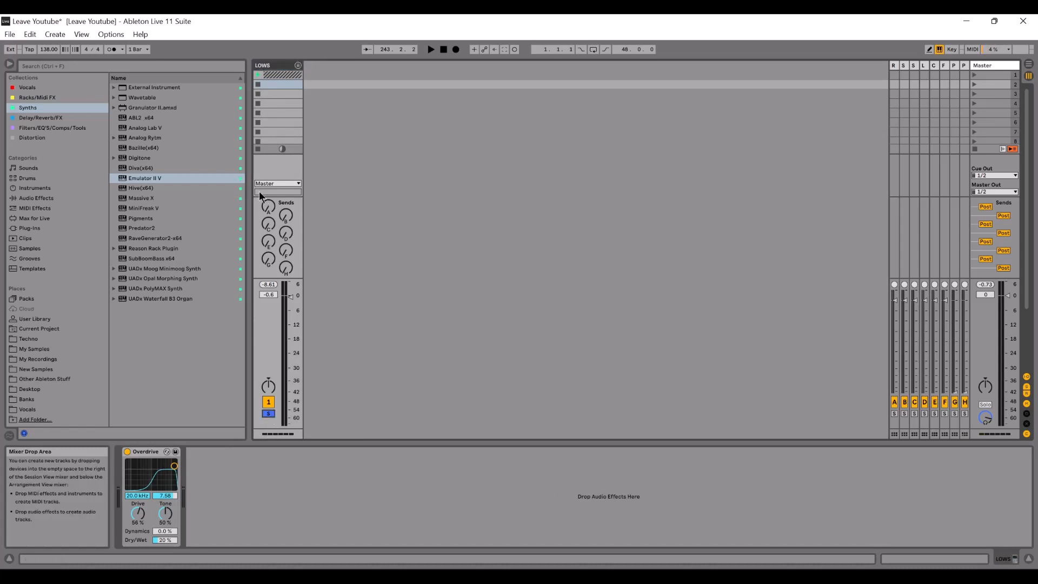
pyautogui.press('space')
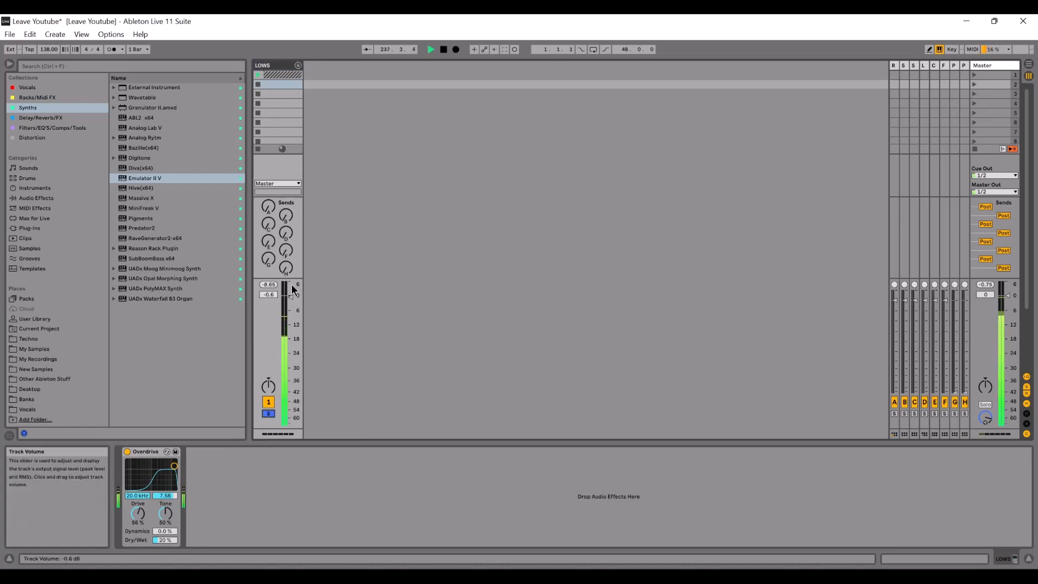
pyautogui.click(299, 65)
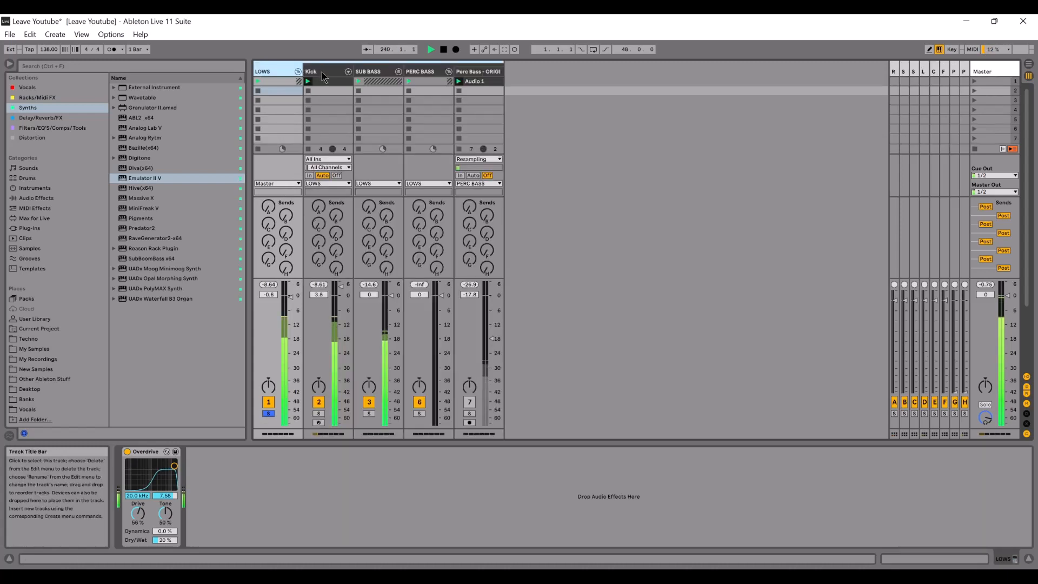
pyautogui.click(324, 71)
pyautogui.click(376, 71)
pyautogui.click(417, 71)
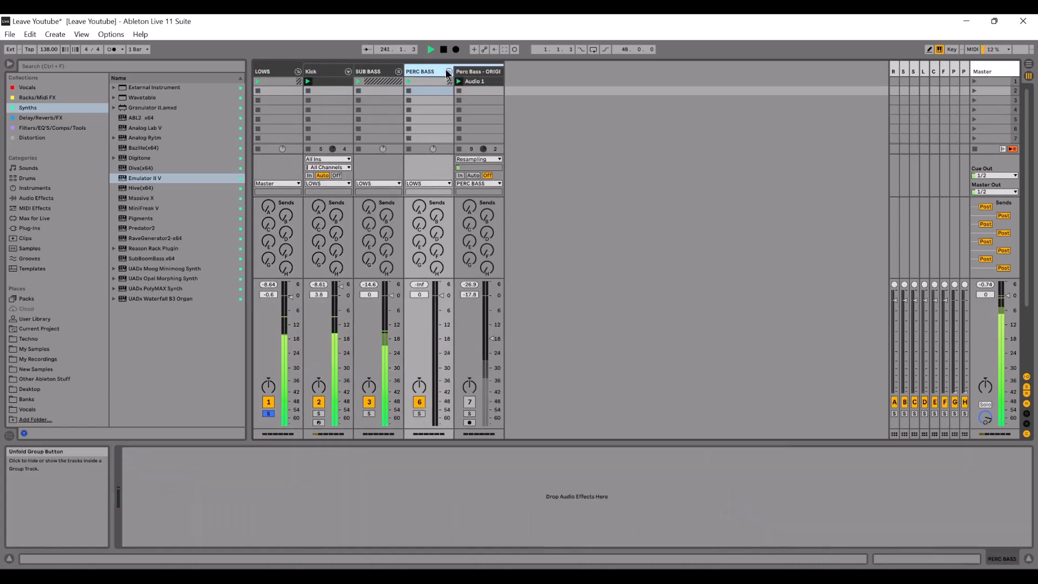
# Collapse the PERC BASS and LOWS groups, unsolo LOWS and stop playback.
pyautogui.click(469, 402)
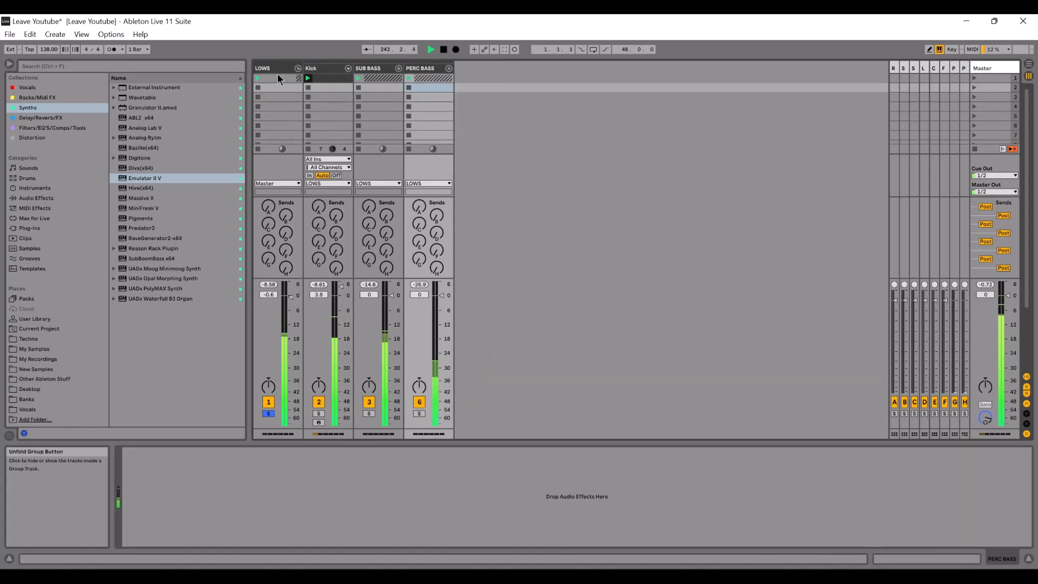
pyautogui.click(299, 66)
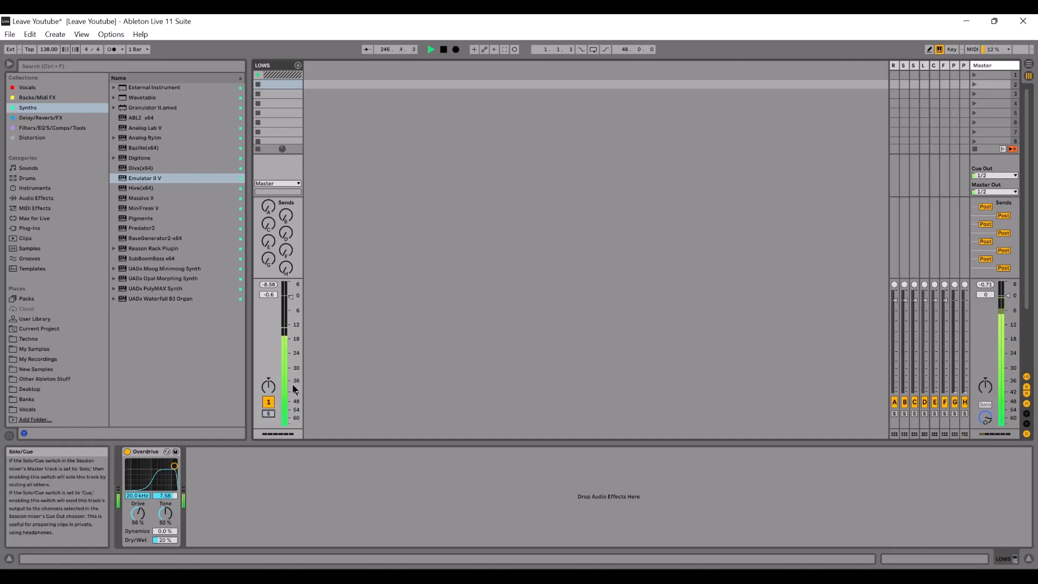
pyautogui.press('space')
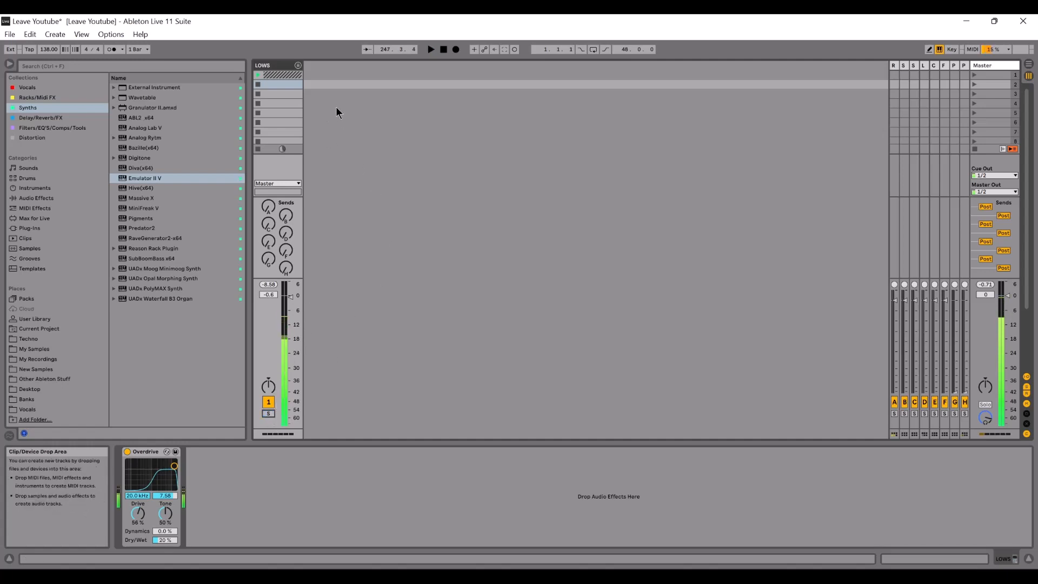
# Insert a MIDI track coloured near-black beside the LOWS group and mute the LOWS group.
pyautogui.rightClick(330, 74)
pyautogui.click(368, 86)
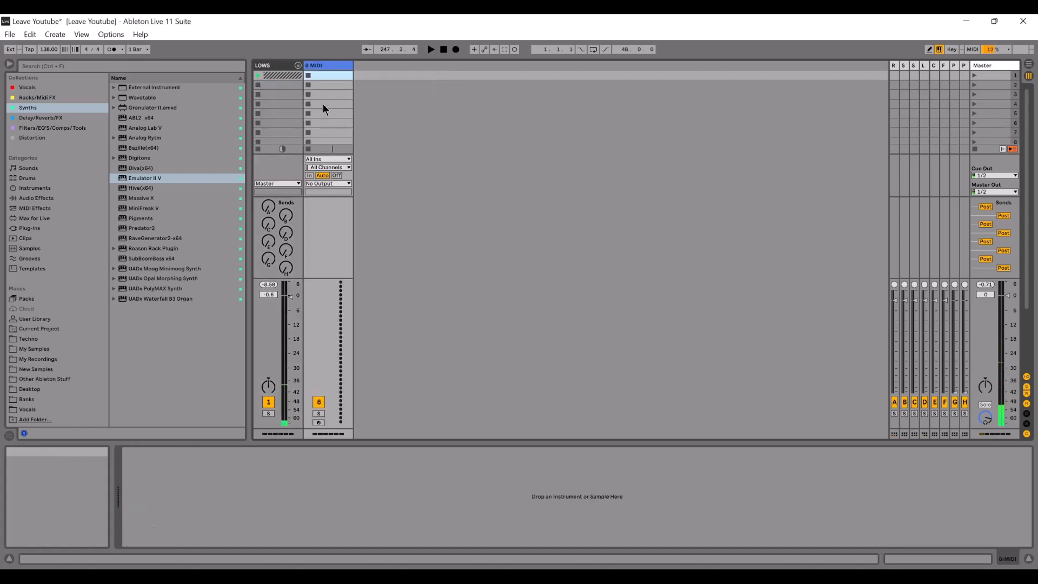
pyautogui.rightClick(278, 67)
pyautogui.click(261, 136)
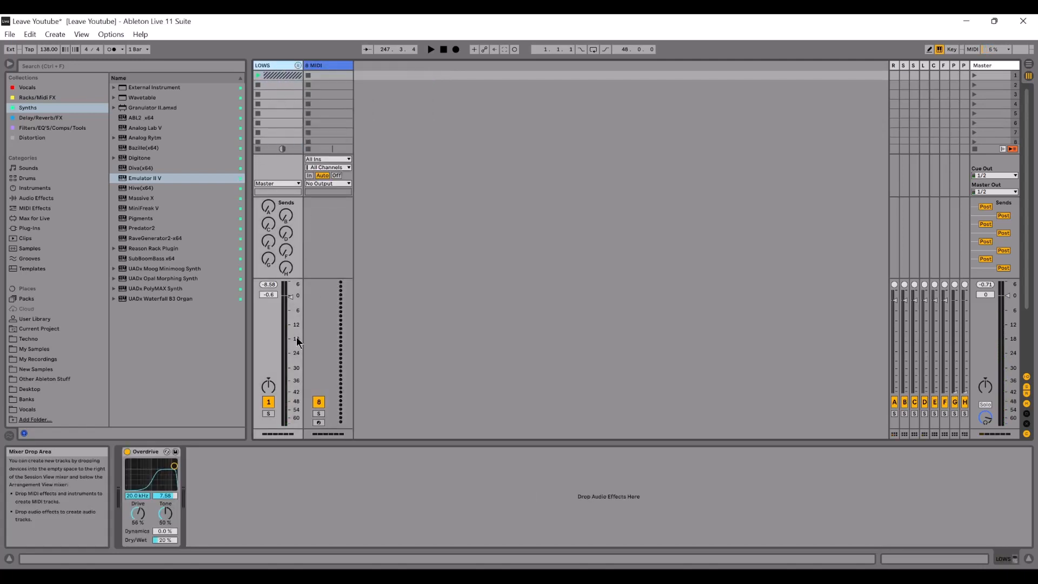
pyautogui.click(266, 402)
pyautogui.rightClick(336, 62)
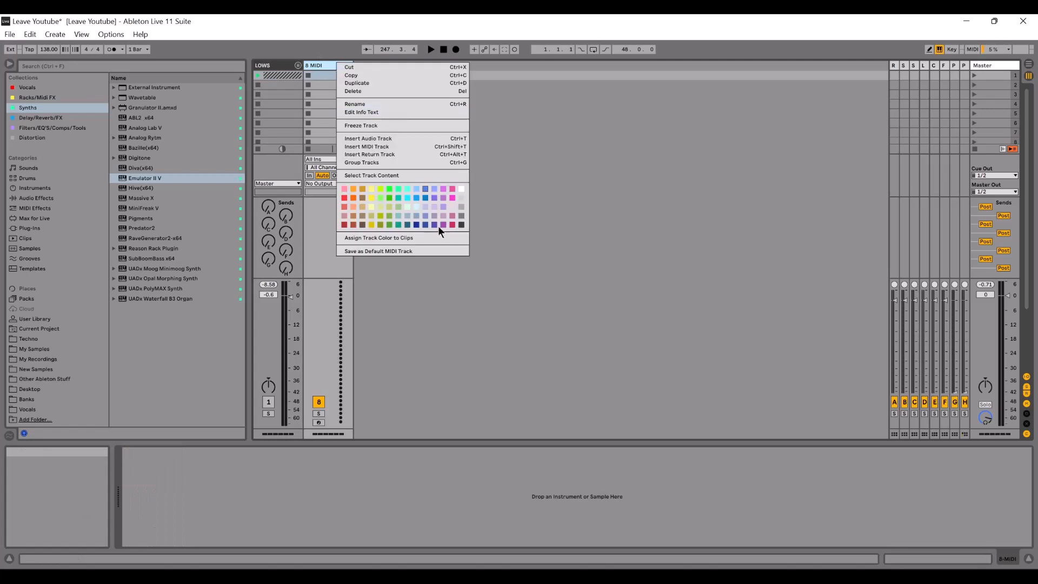
pyautogui.click(458, 225)
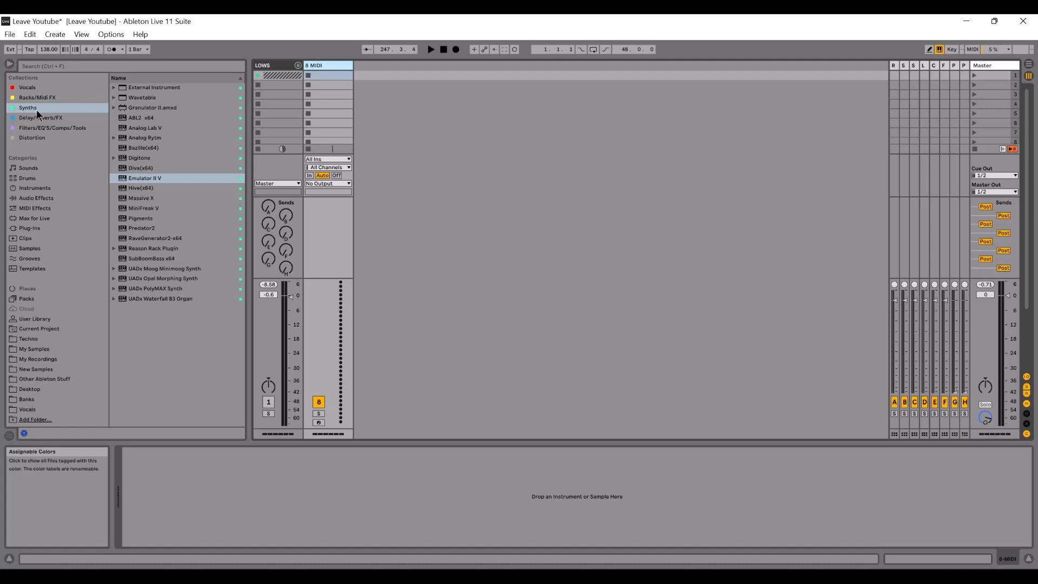
# Find 909 Core Kit among the drum presets and load it onto the new MIDI track.
pyautogui.click(35, 178)
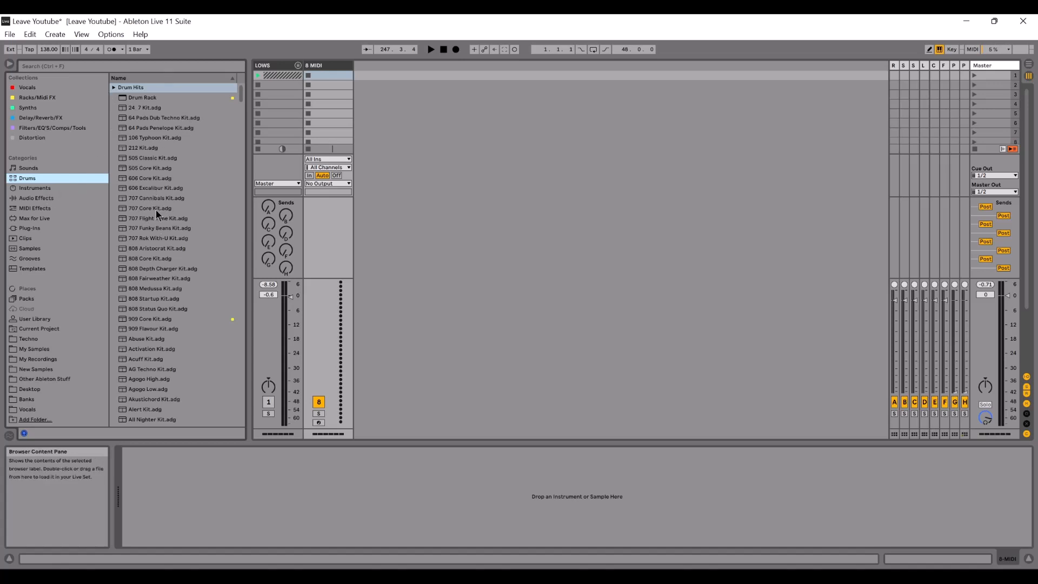
pyautogui.click(164, 321)
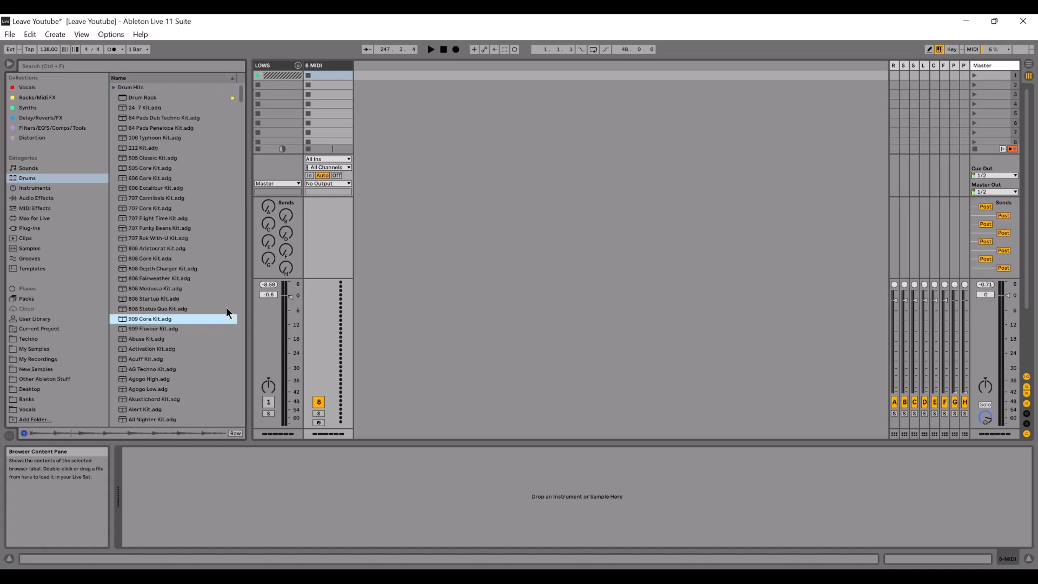
pyautogui.click(324, 65)
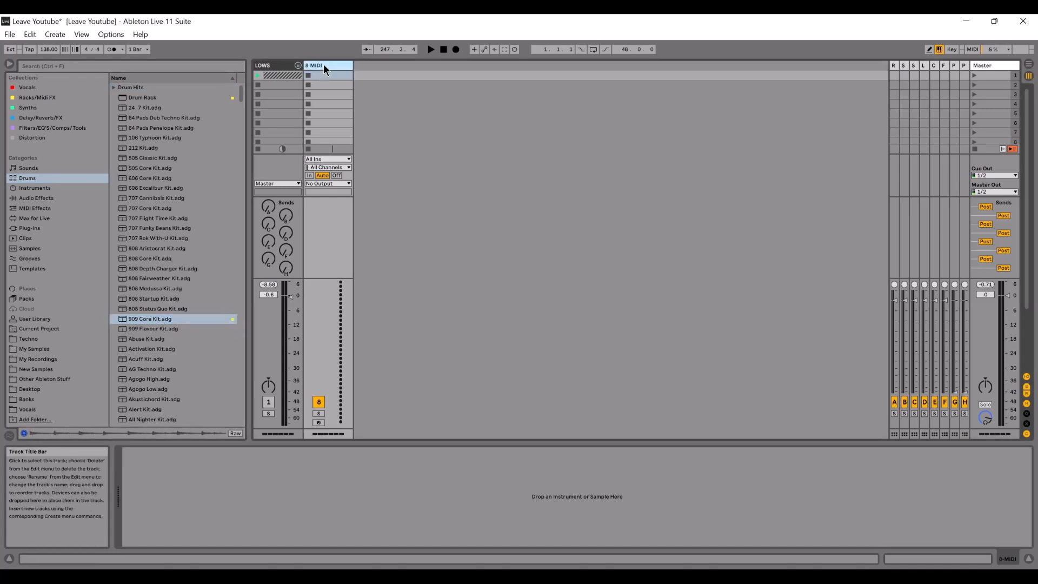
pyautogui.moveTo(166, 321); pyautogui.dragTo(205, 530)
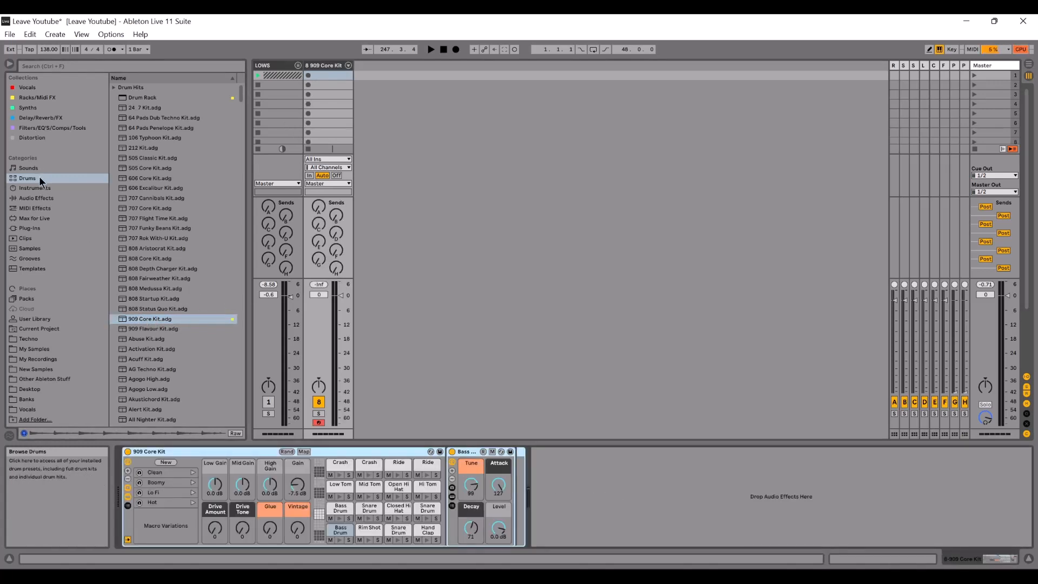
# Locate the 909 Core Kit in the Core Library pack's folders under Racks, Drum Racks, Drum Machines.
pyautogui.click(157, 319)
pyautogui.scroll(-6, 163, 324)
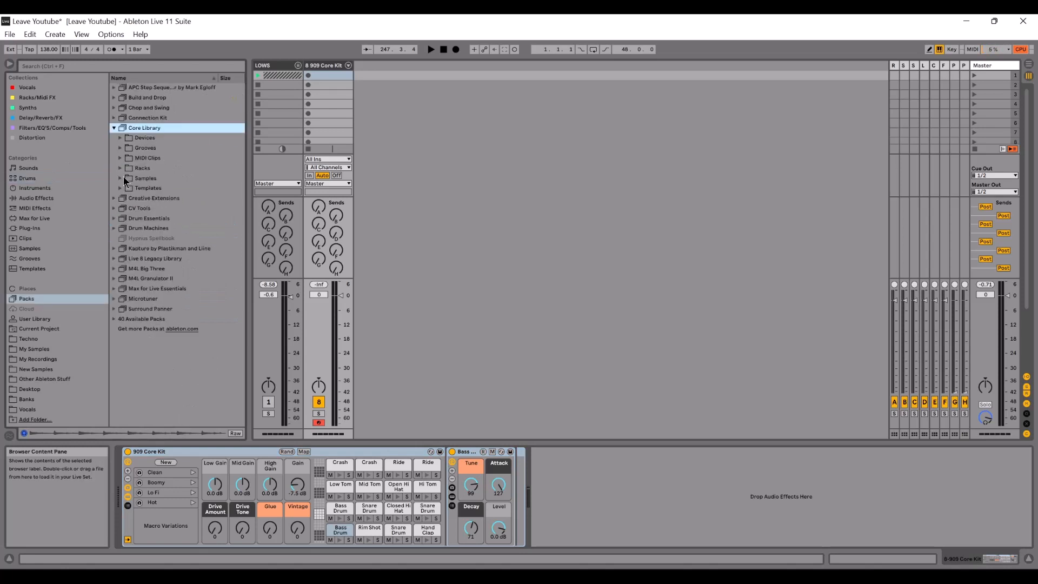
pyautogui.click(121, 168)
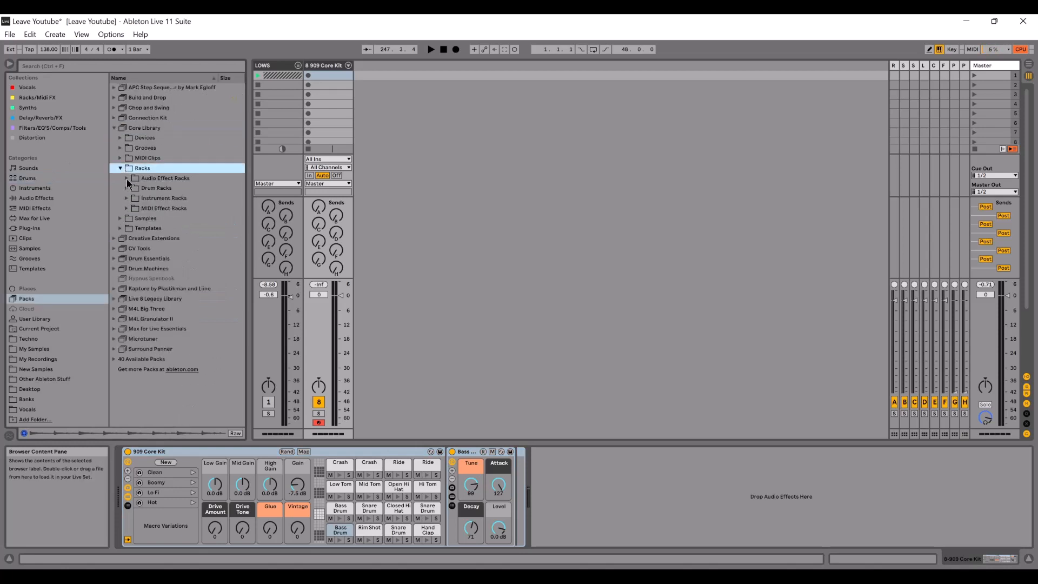
pyautogui.click(127, 189)
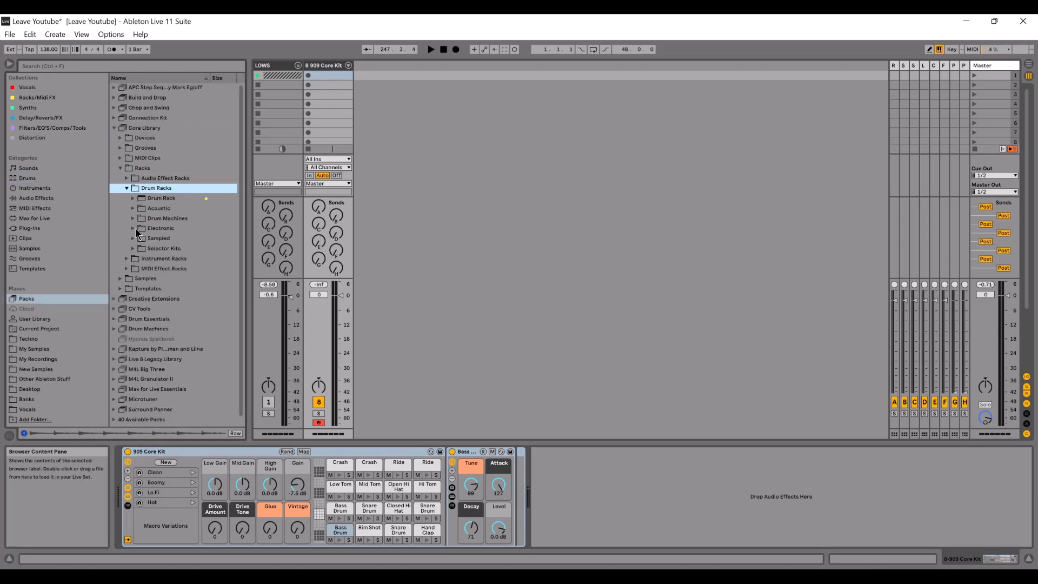
pyautogui.click(133, 218)
pyautogui.click(186, 268)
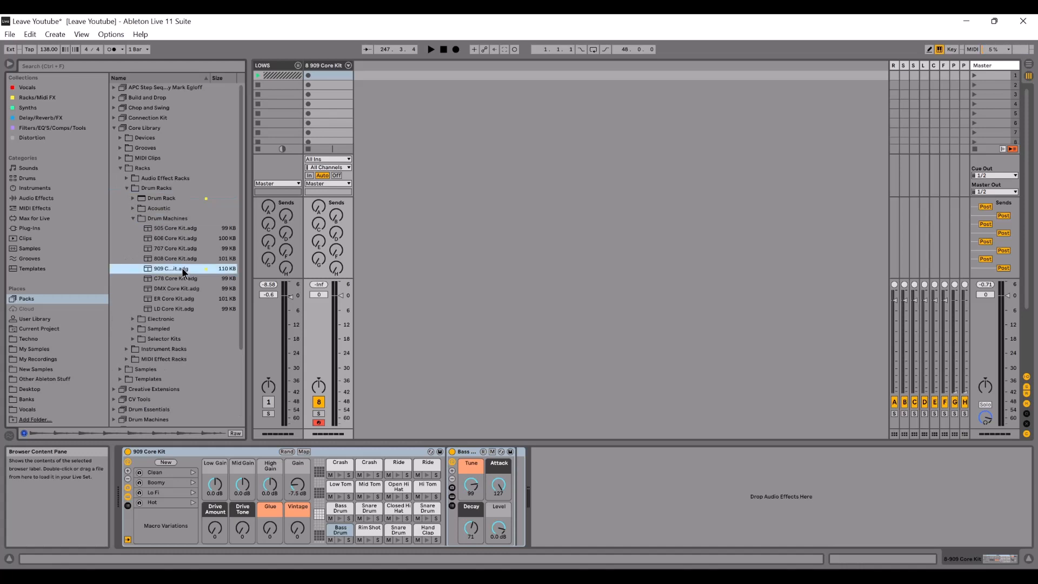
pyautogui.click(456, 188)
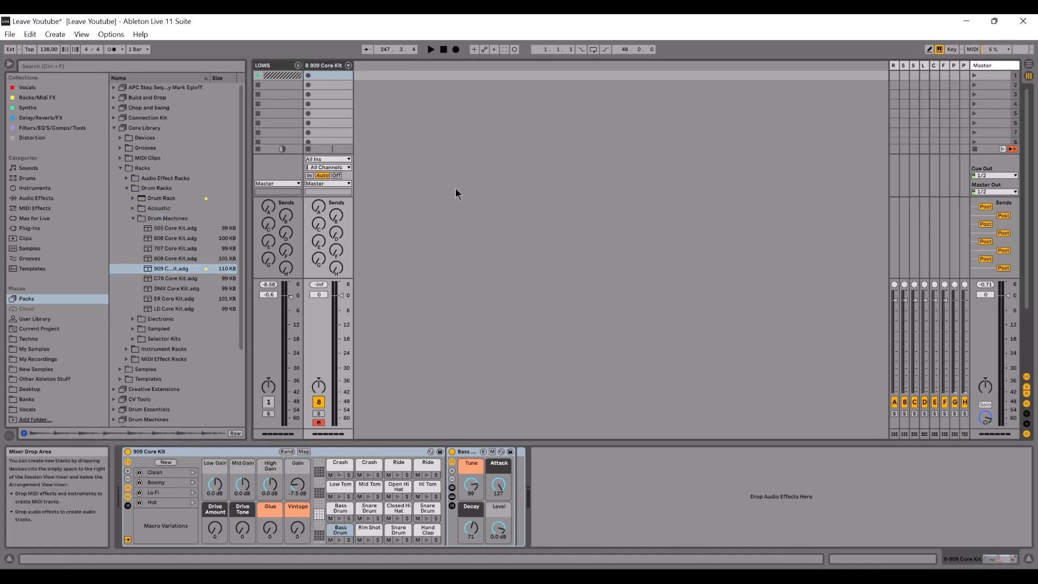
# Create an empty one-bar MIDI clip in the first slot of the 909 Core Kit track.
pyautogui.click(328, 65)
pyautogui.click(324, 77)
pyautogui.doubleClick(325, 76)
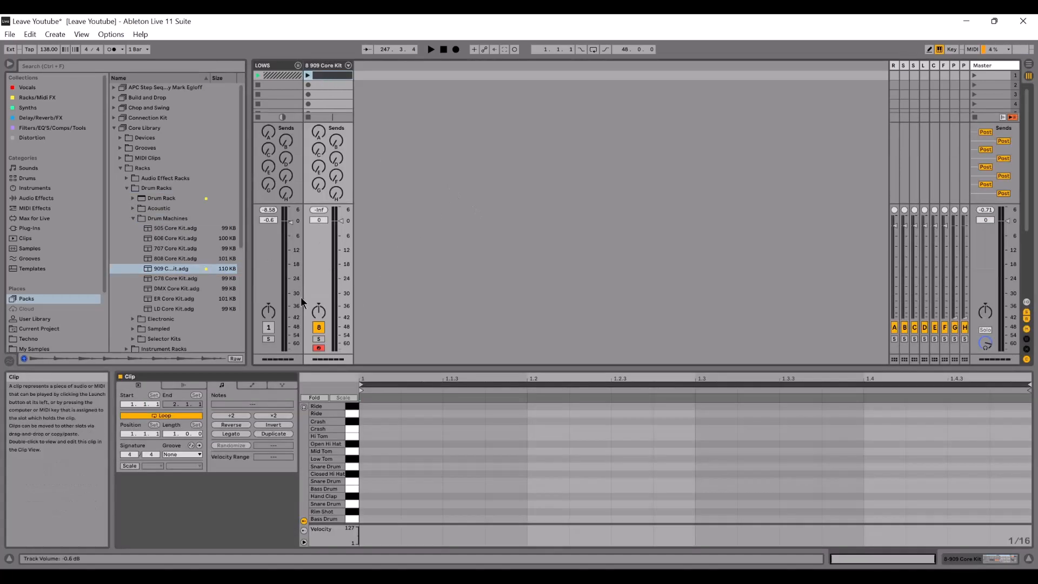
# Fill the clip with four quarter-note Bass Drum hits, one on each beat, and play it.
pyautogui.doubleClick(368, 519)
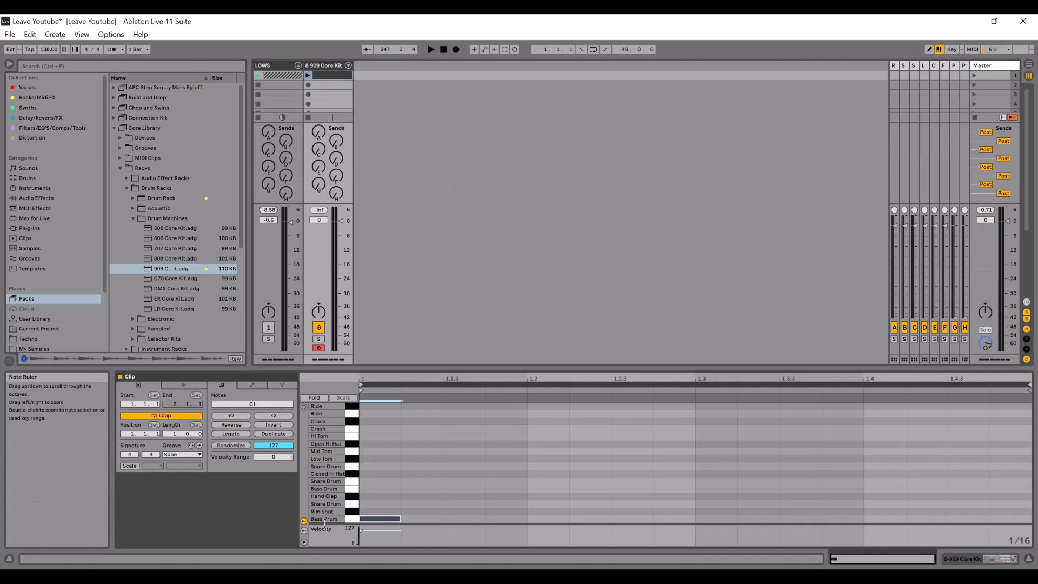
pyautogui.moveTo(401, 519); pyautogui.dragTo(527, 519)
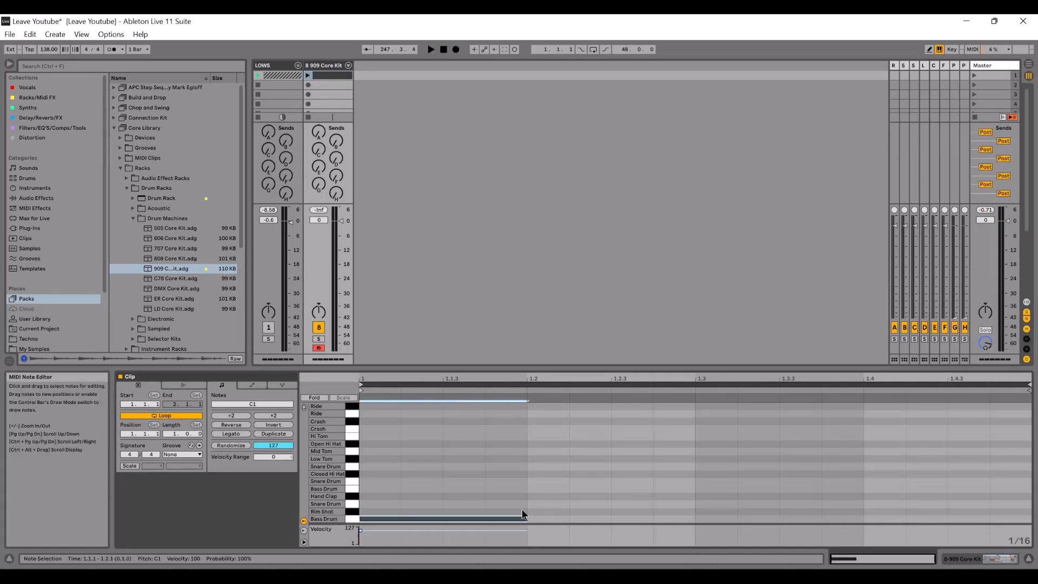
pyautogui.hotkey('ctrl', 'd')
pyautogui.hotkey('ctrl', 'd')
pyautogui.hotkey('ctrl', 'd')
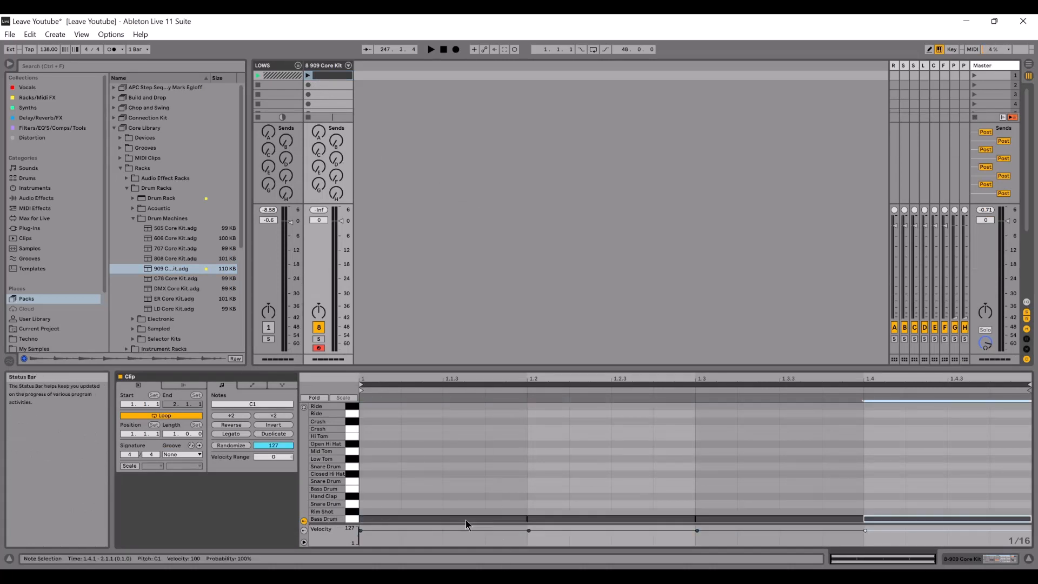
pyautogui.click(309, 77)
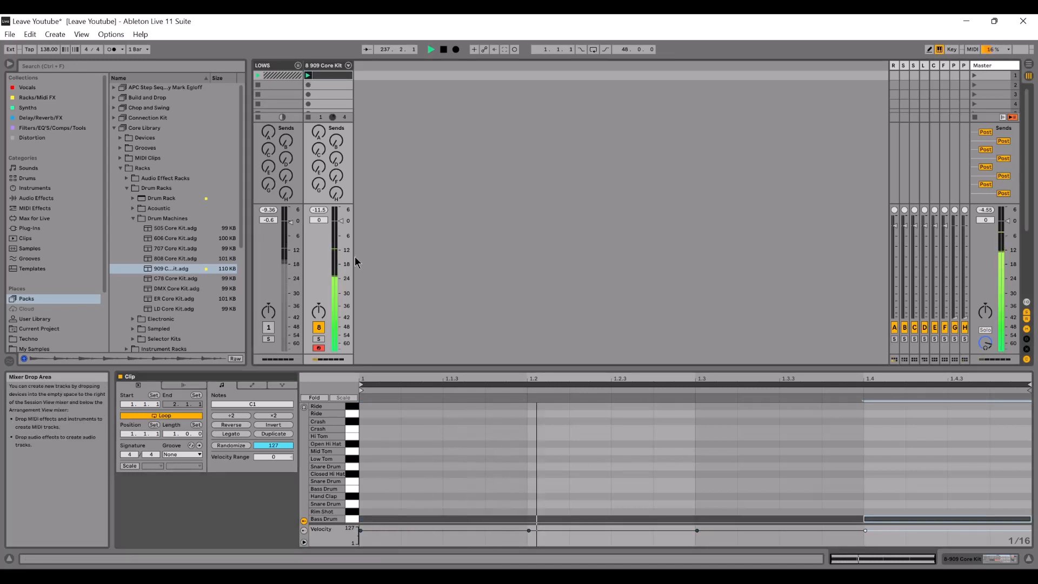
# On the Master track, switch off L2 Stereo and ADPTR Metric and set the Limiter gain to 2.40 dB.
pyautogui.click(1000, 69)
pyautogui.click(760, 452)
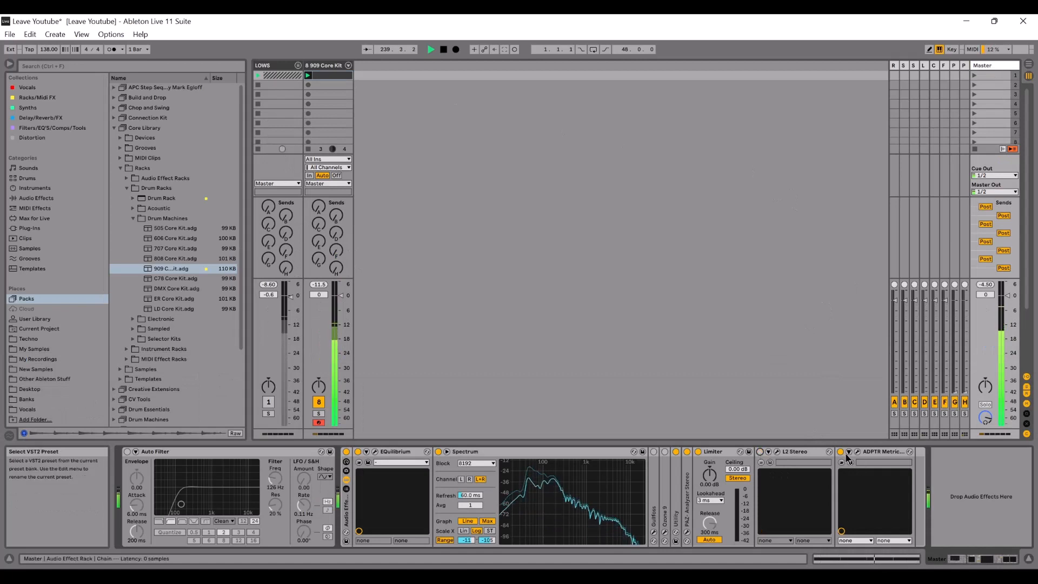
pyautogui.click(841, 452)
pyautogui.moveTo(713, 480); pyautogui.dragTo(713, 471)
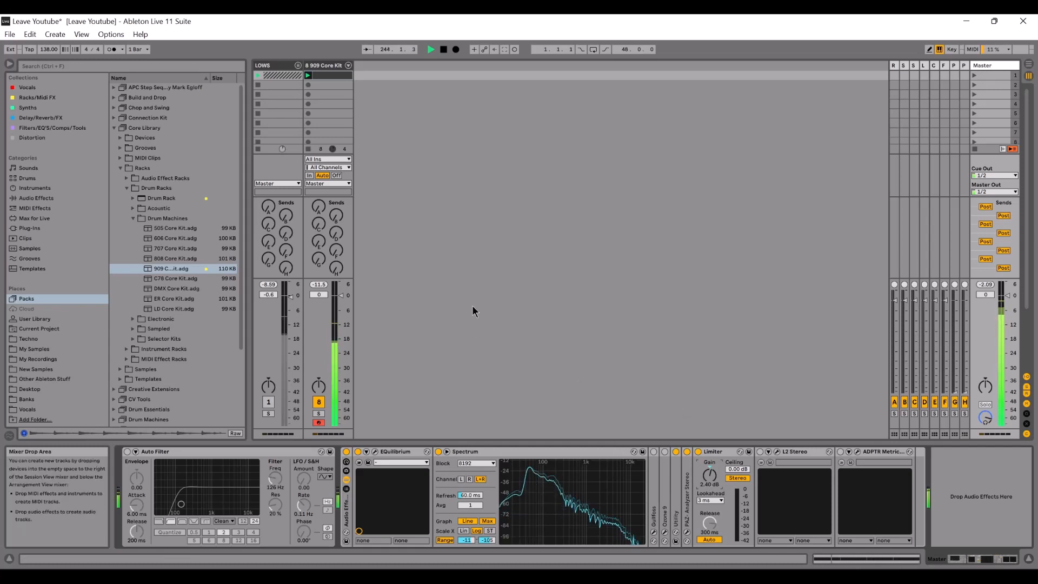
# Search the audio effects for "drum" and add Drum Buss after the 909 Core Kit on its track.
pyautogui.click(337, 64)
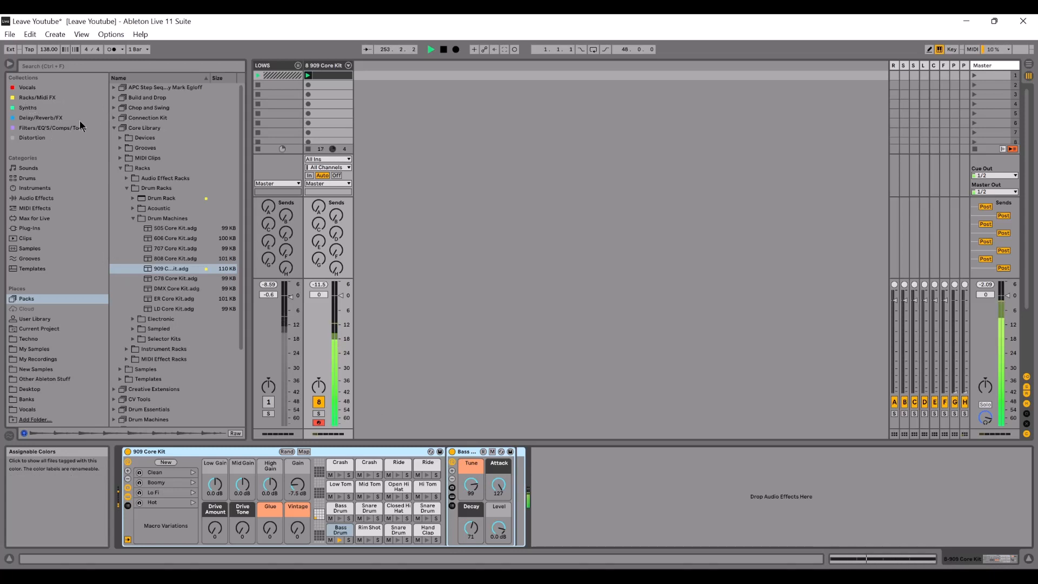
pyautogui.click(114, 66)
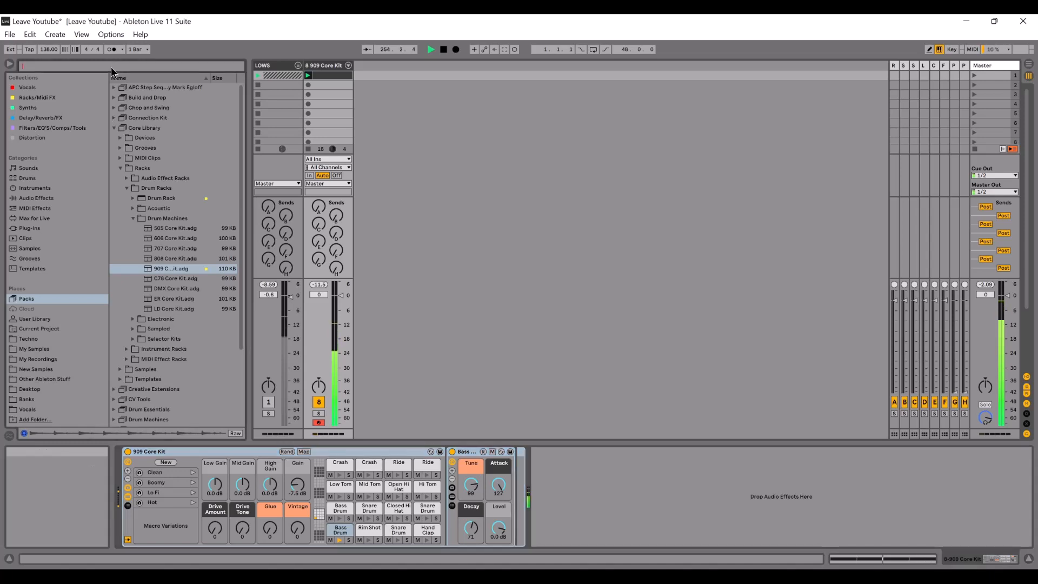
pyautogui.write('drum')
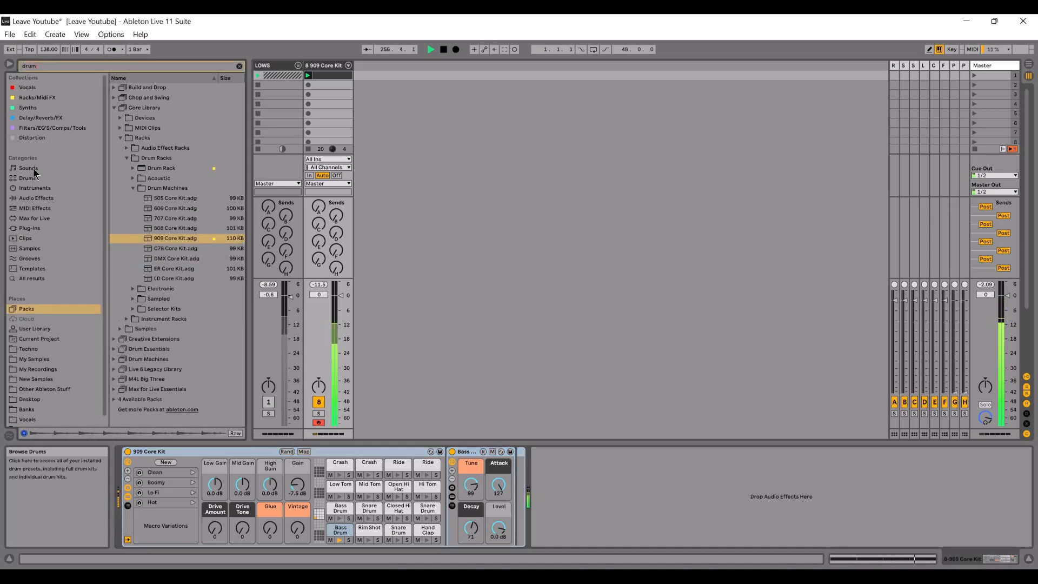
pyautogui.click(37, 198)
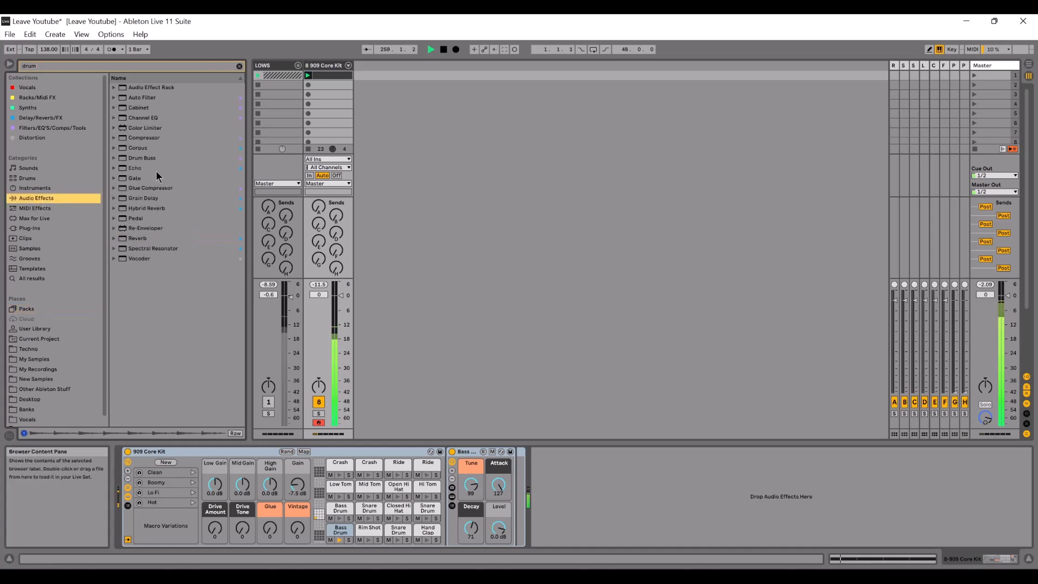
pyautogui.click(147, 157)
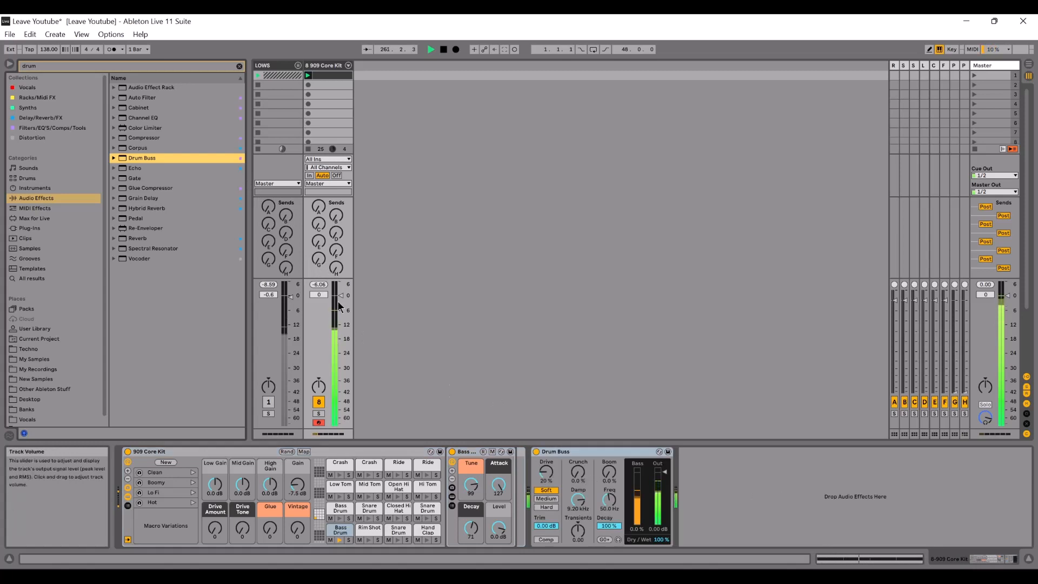
# Lower the 909 Core Kit track volume to -7.0 dB, then raise Crunch and set Boom to 17% in Drum Buss.
pyautogui.moveTo(340, 295); pyautogui.dragTo(341, 317)
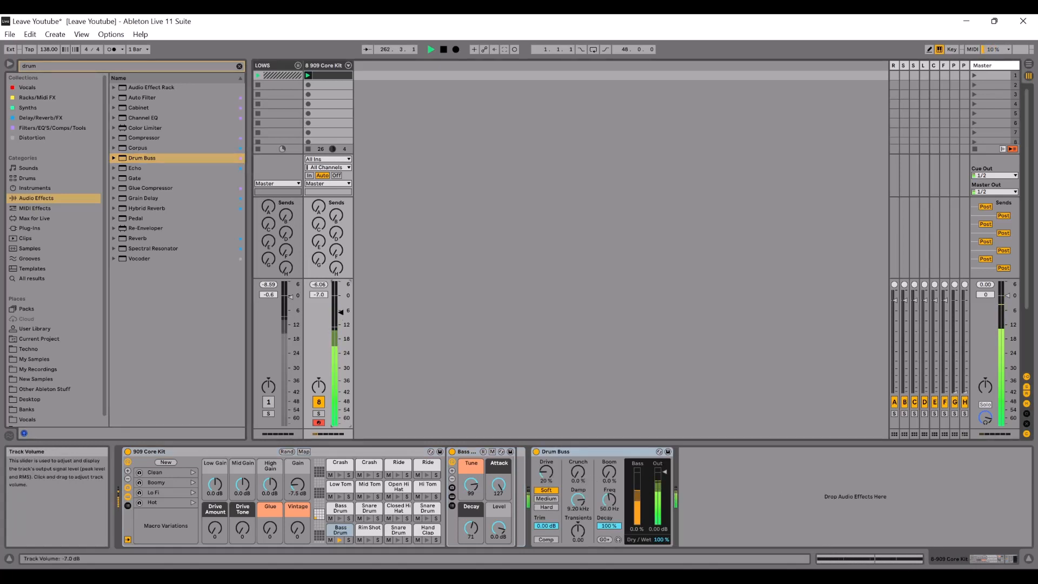
pyautogui.moveTo(578, 471); pyautogui.dragTo(578, 454)
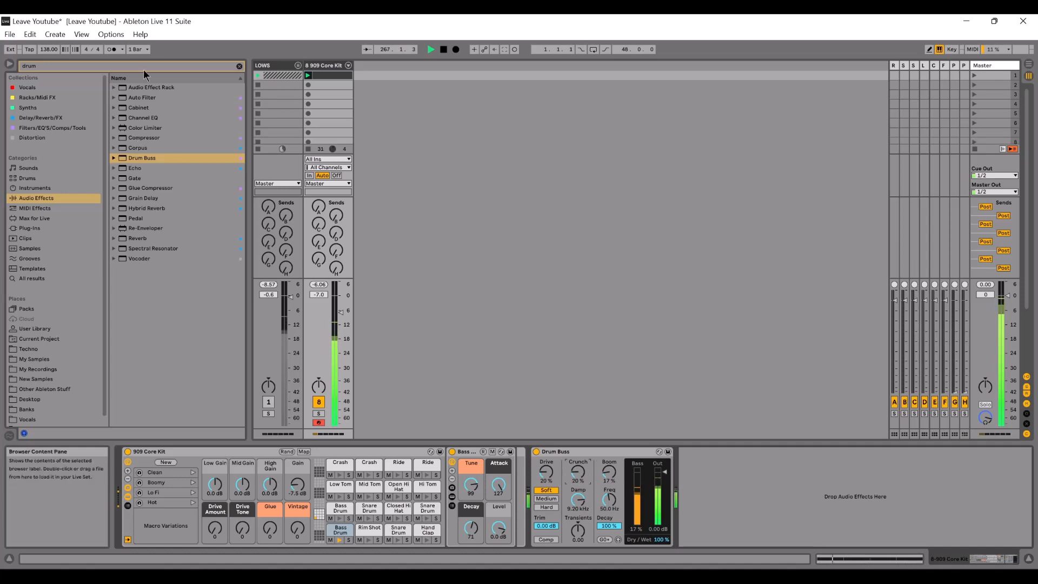
# Add Saturator after Drum Buss using the Medium Curve type, and lower the 909 Core Kit track volume to -11.0 dB.
pyautogui.click(238, 66)
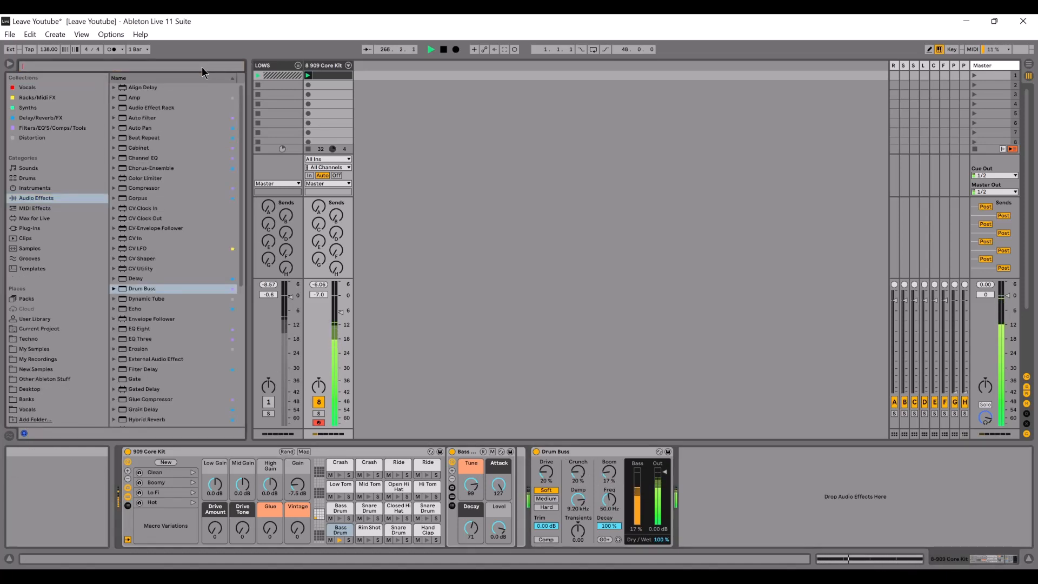
pyautogui.write('sat')
pyautogui.doubleClick(140, 108)
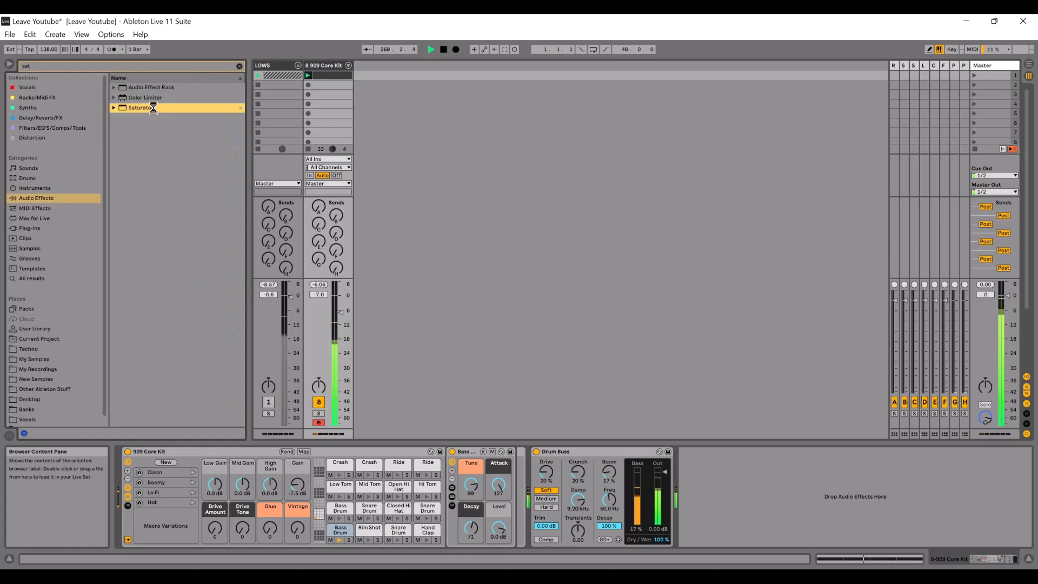
pyautogui.click(734, 506)
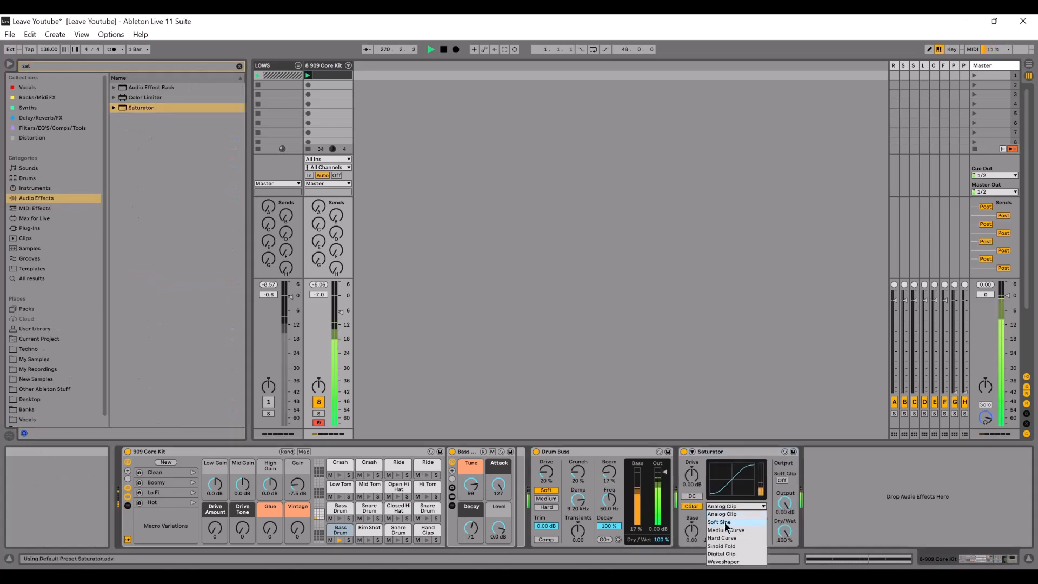
pyautogui.click(726, 530)
pyautogui.moveTo(340, 312); pyautogui.dragTo(340, 324)
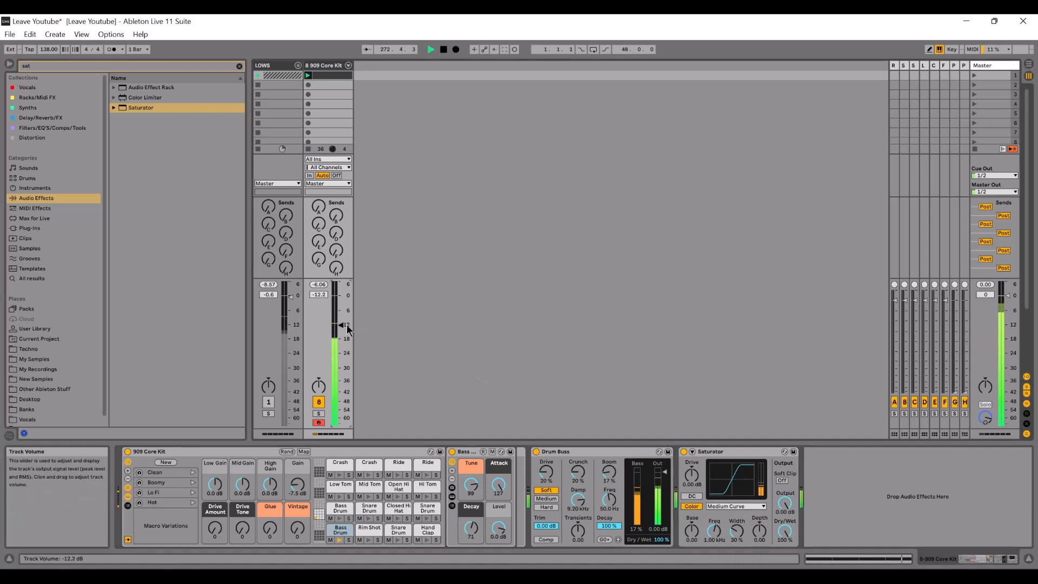
pyautogui.click(988, 66)
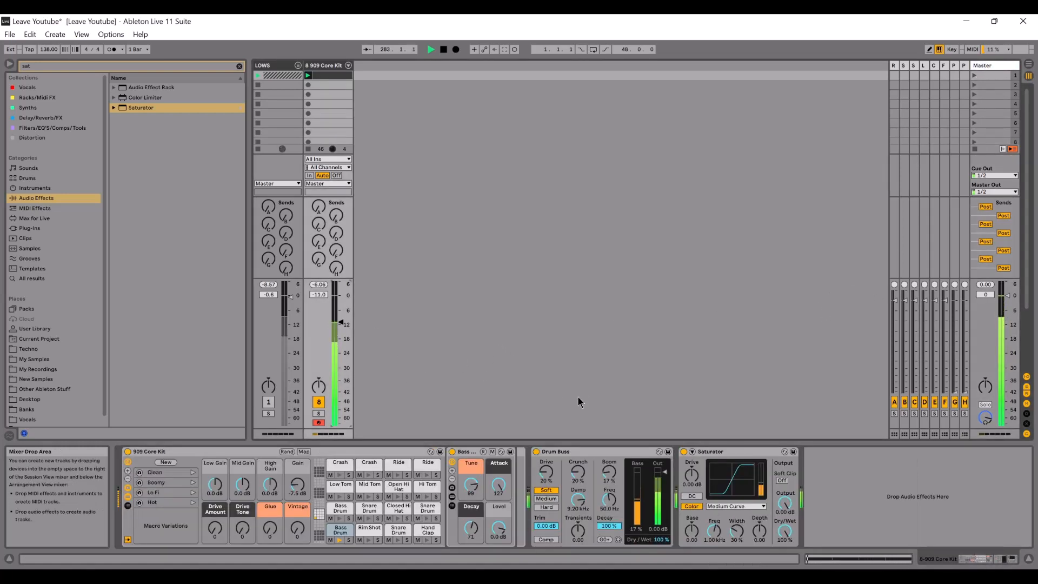
pyautogui.click(239, 66)
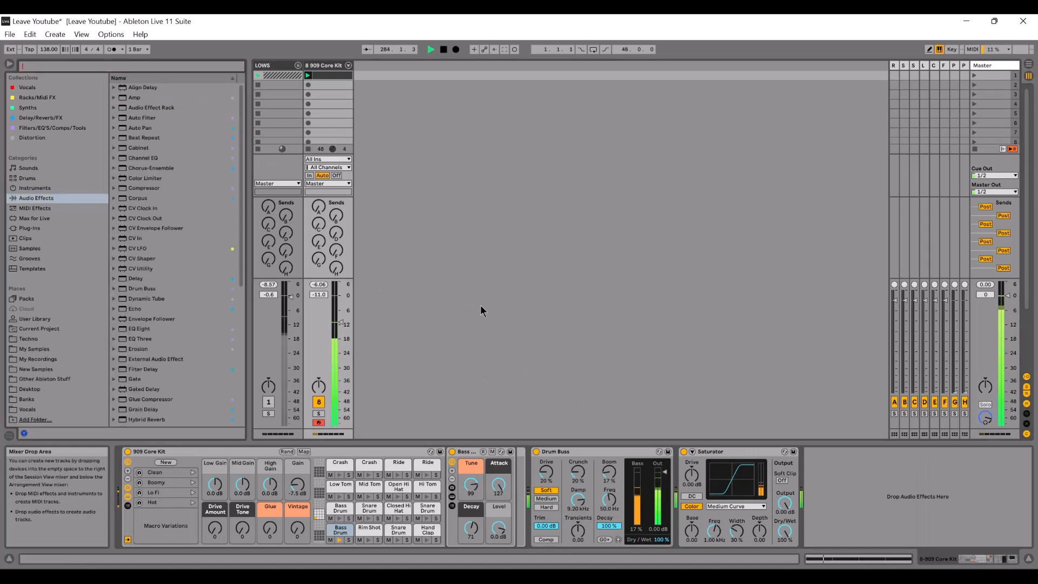
pyautogui.click(32, 98)
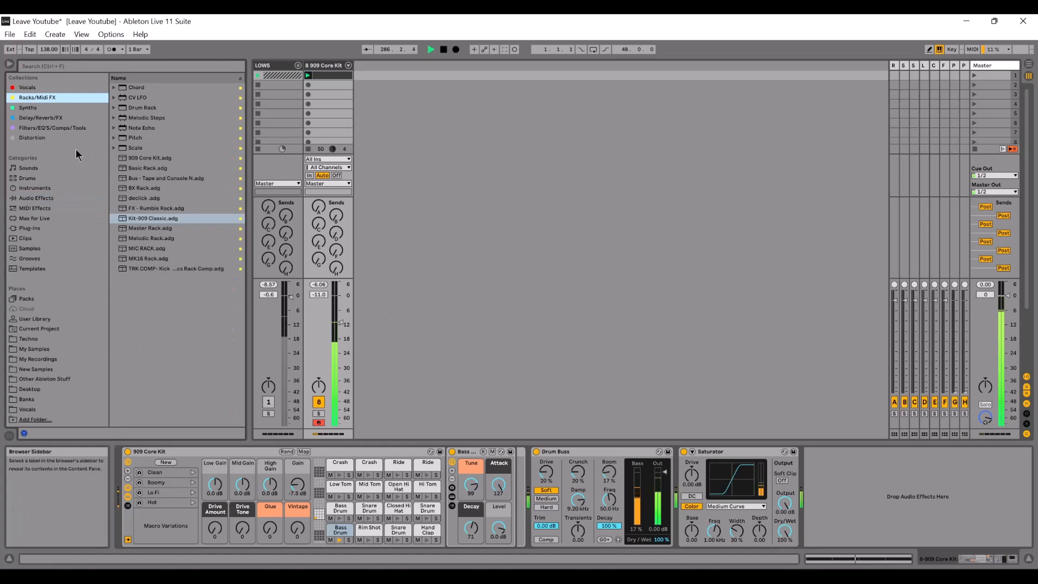
pyautogui.click(280, 65)
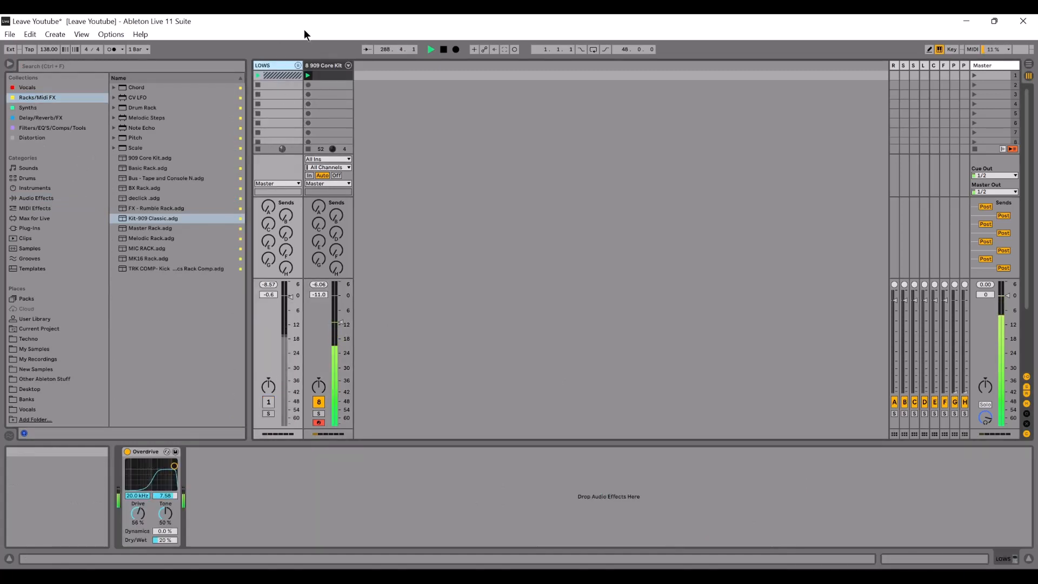
pyautogui.click(327, 66)
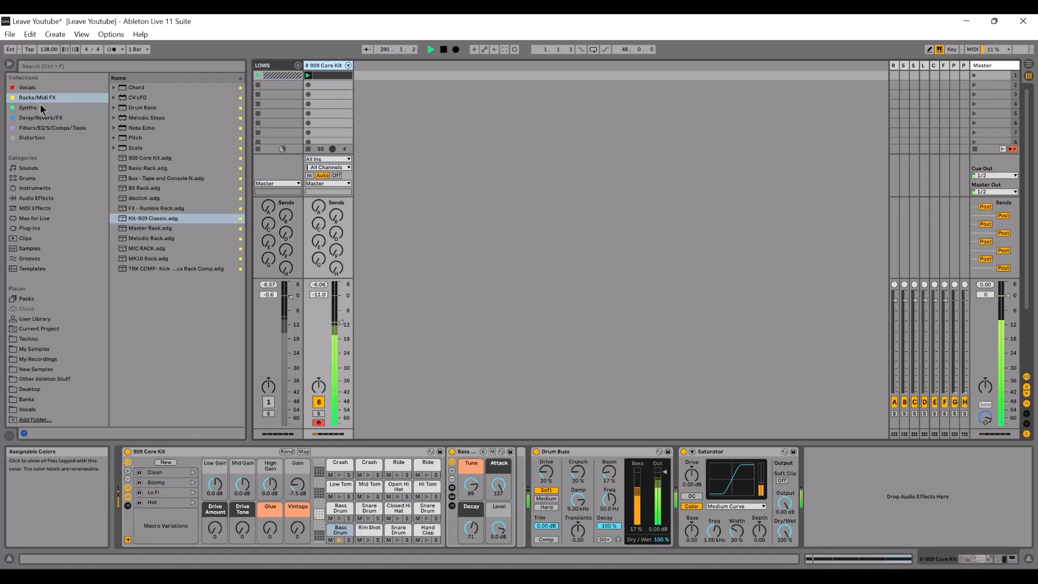
# Add EQ Eight after Saturator on the 909 Core Kit track.
pyautogui.click(43, 198)
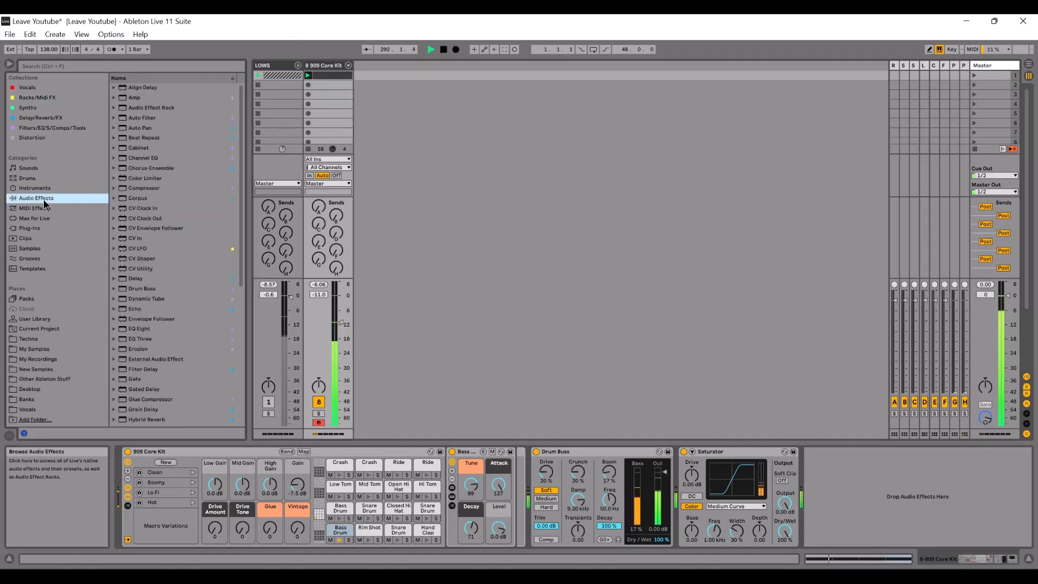
pyautogui.scroll(-1, 148, 254)
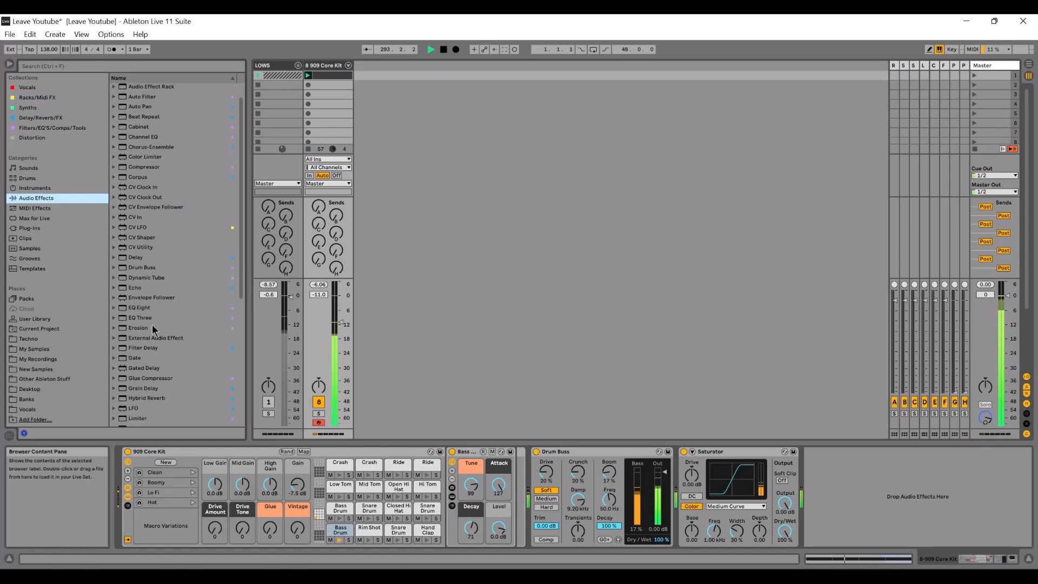
pyautogui.moveTo(155, 308); pyautogui.dragTo(501, 344)
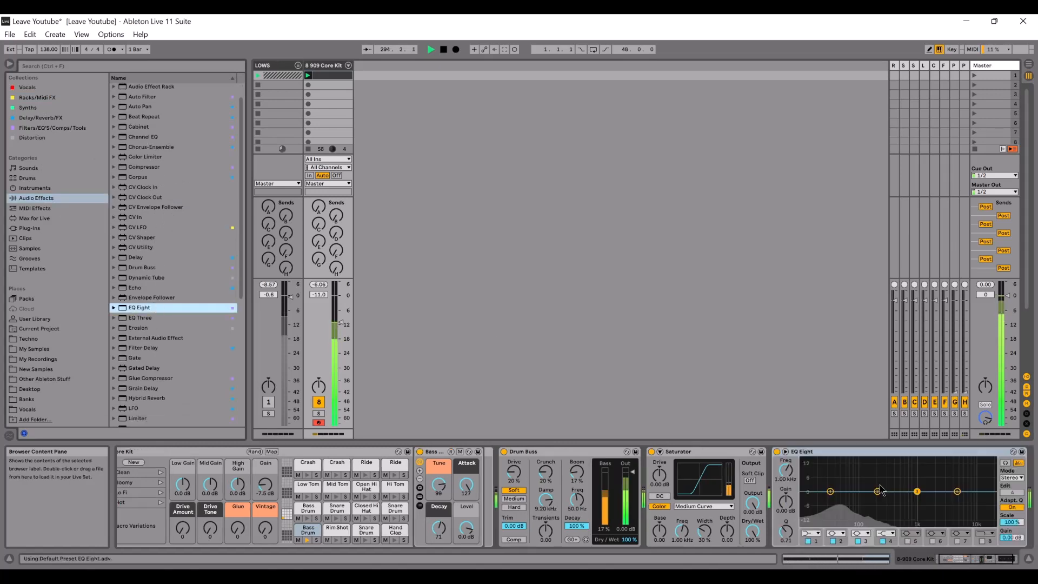
# In EQ Eight, lift the highs with band 4 and set band 3 to -3.10 dB at 194 Hz with a Q of 2.20.
pyautogui.moveTo(958, 492); pyautogui.dragTo(880, 498)
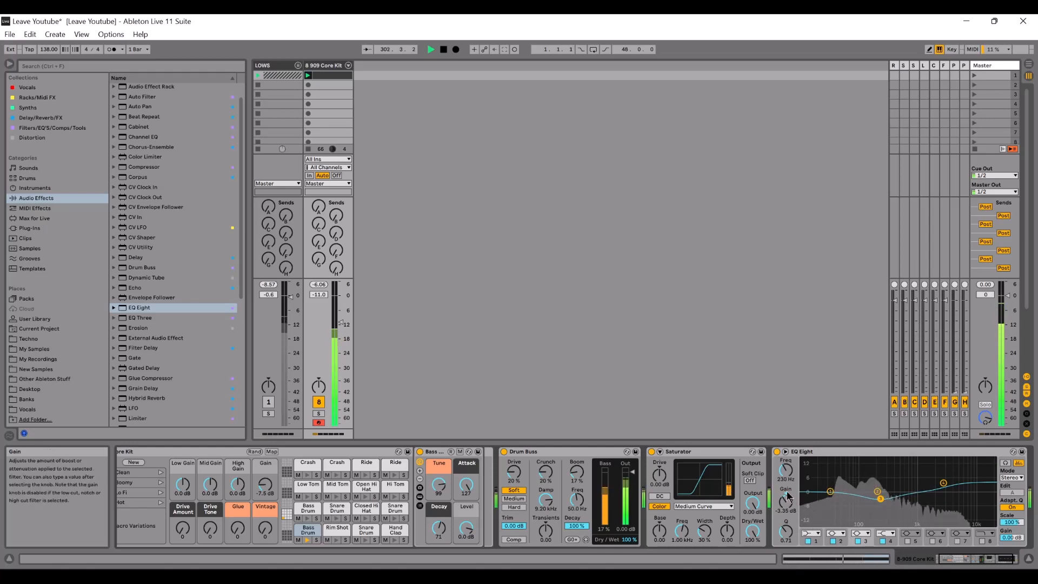
pyautogui.moveTo(786, 532); pyautogui.dragTo(786, 510)
pyautogui.moveTo(881, 499)
pyautogui.mouseDown()
pyautogui.moveTo(902, 503)
pyautogui.moveTo(877, 498)
pyautogui.mouseUp()
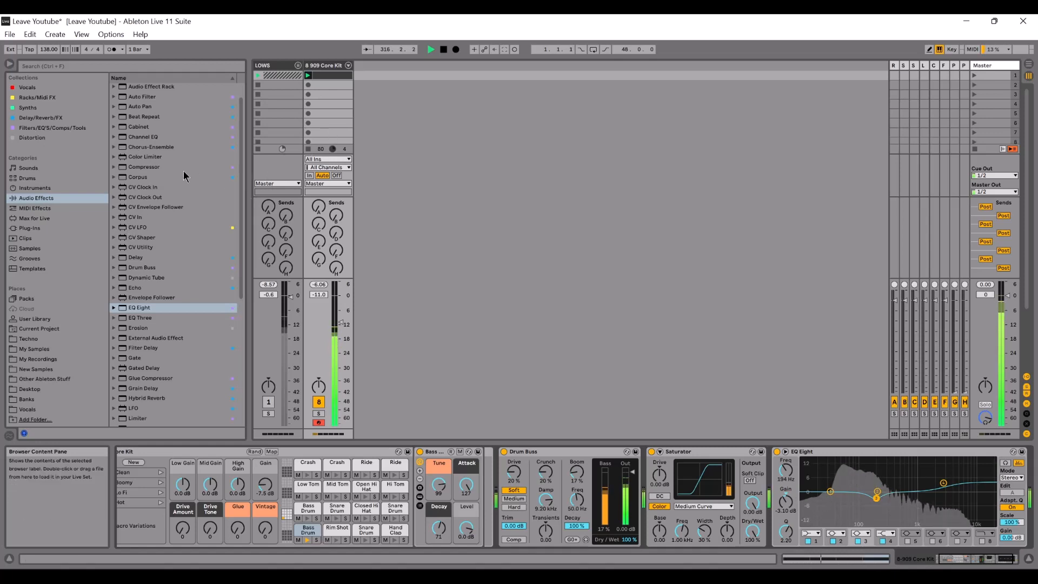
# Stop playback and add Overdrive after EQ Eight at 0% Dry/Wet, with its filter at 8.75 kHz and a bandwidth of 4.04.
pyautogui.click(42, 135)
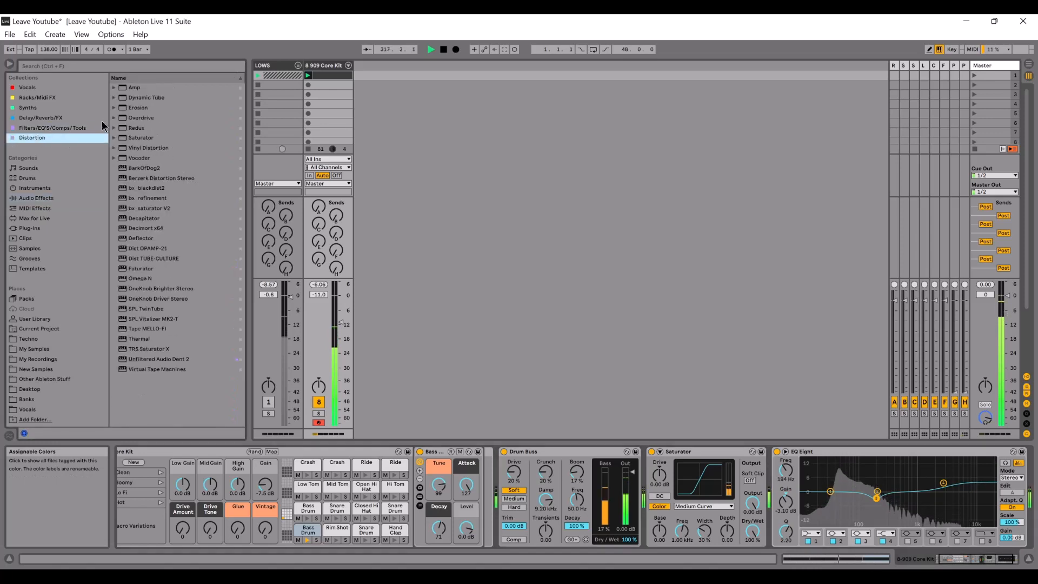
pyautogui.press('space')
pyautogui.doubleClick(151, 119)
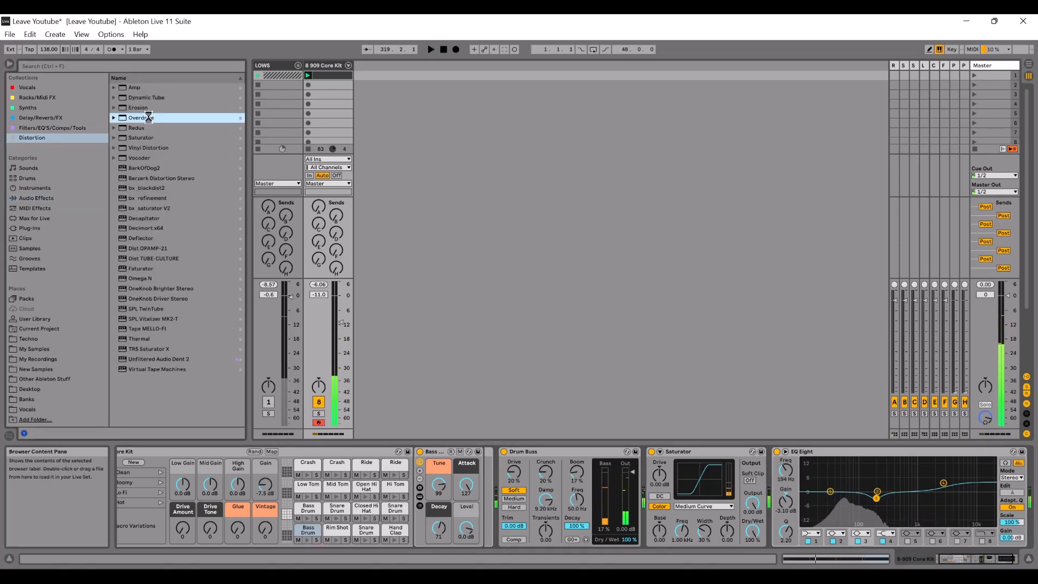
pyautogui.moveTo(1016, 541); pyautogui.dragTo(1016, 568)
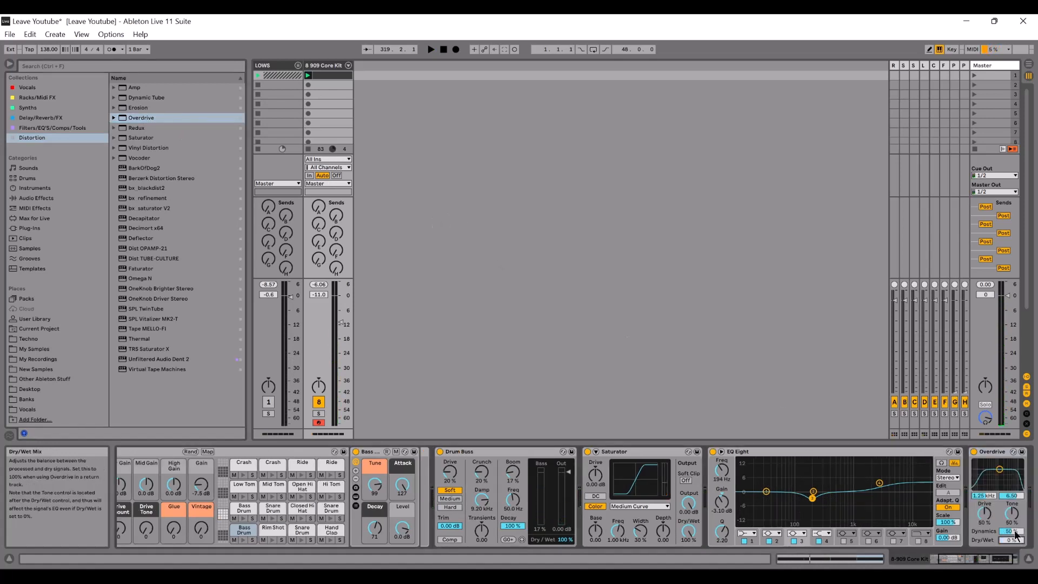
pyautogui.moveTo(1000, 470); pyautogui.dragTo(1014, 474)
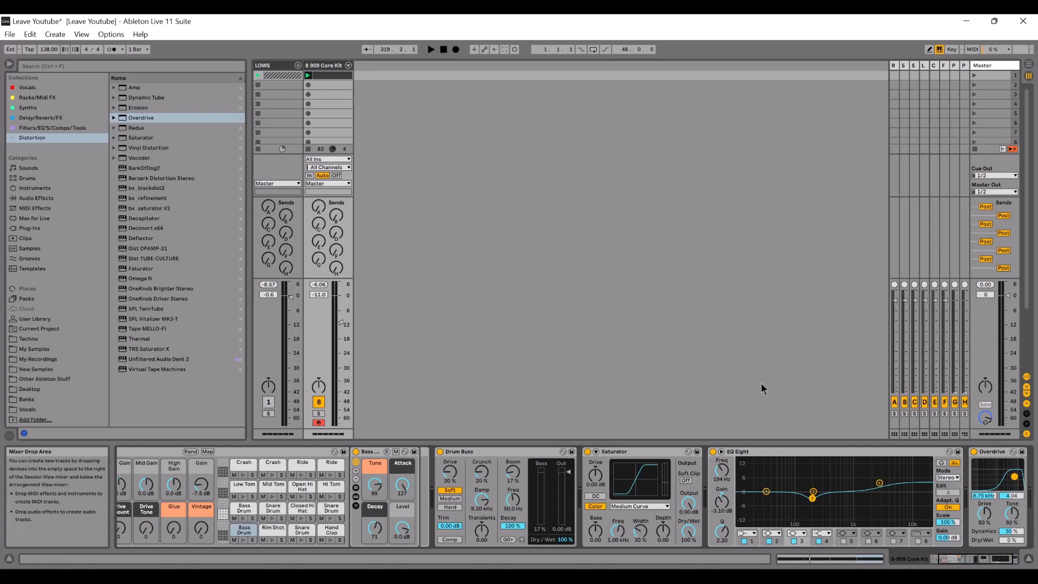
# Resume playback and set Overdrive to 16% Dry/Wet and 0.0% Dynamics, with Tone and Drive at their defaults.
pyautogui.press('space')
pyautogui.moveTo(1010, 540); pyautogui.dragTo(983, 535)
pyautogui.doubleClick(1012, 514)
pyautogui.doubleClick(988, 511)
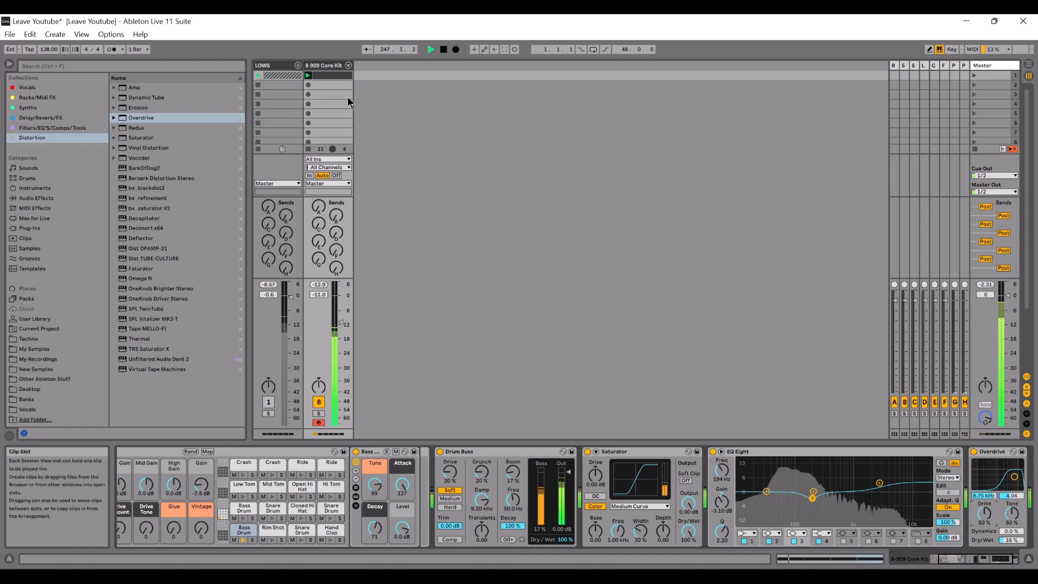
pyautogui.rightClick(377, 82)
pyautogui.click(362, 110)
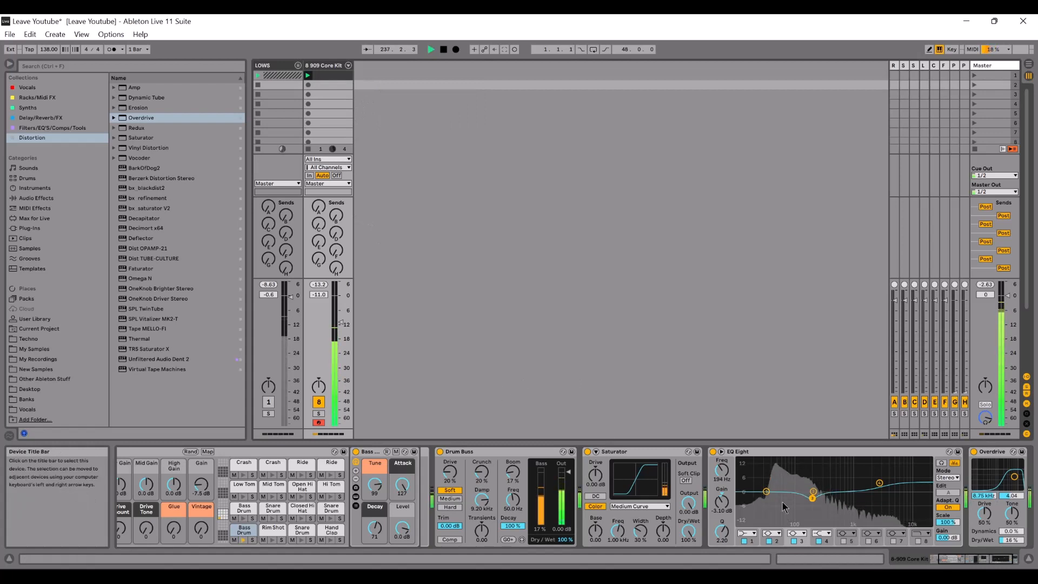
# Change EQ Eight's band 1 to a low-cut filter and set its frequency to 23.5 Hz.
pyautogui.click(752, 541)
pyautogui.click(753, 533)
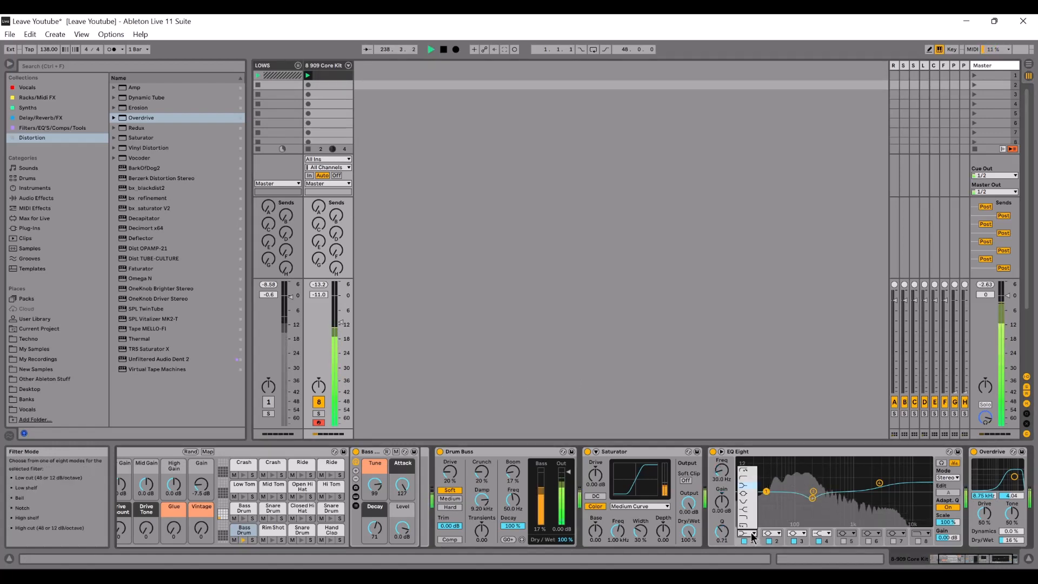
pyautogui.click(753, 518)
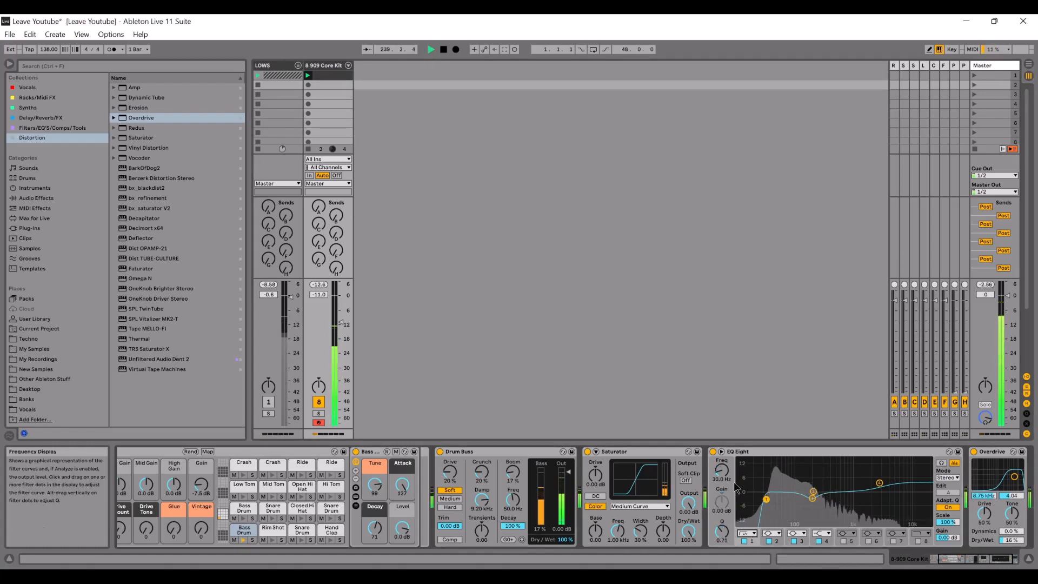
pyautogui.moveTo(722, 470); pyautogui.dragTo(721, 476)
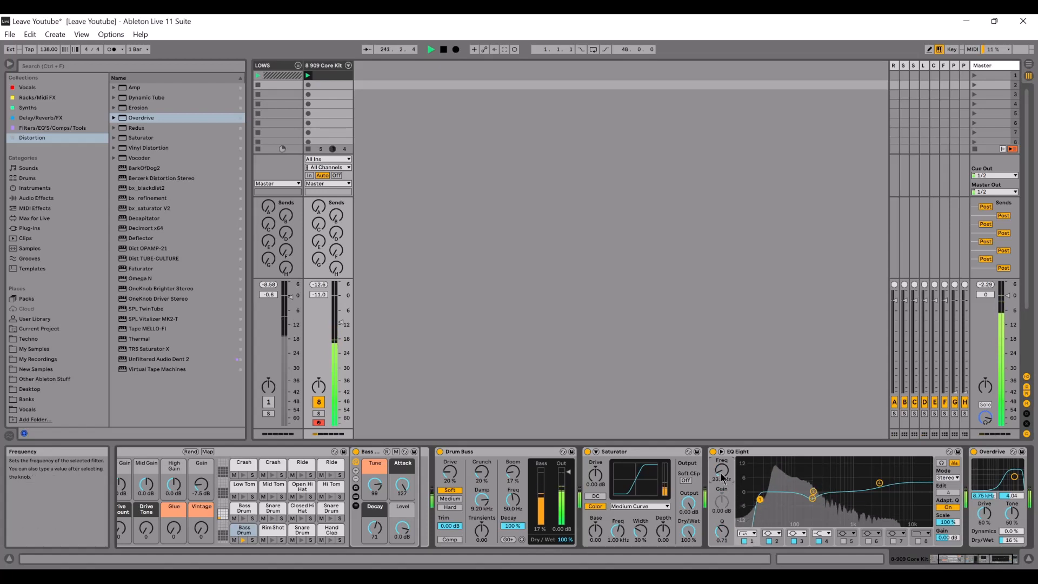
# Open EQuilibrium on the Master track, exit its setup wizard to inspect its filter curve, and close it.
pyautogui.click(991, 65)
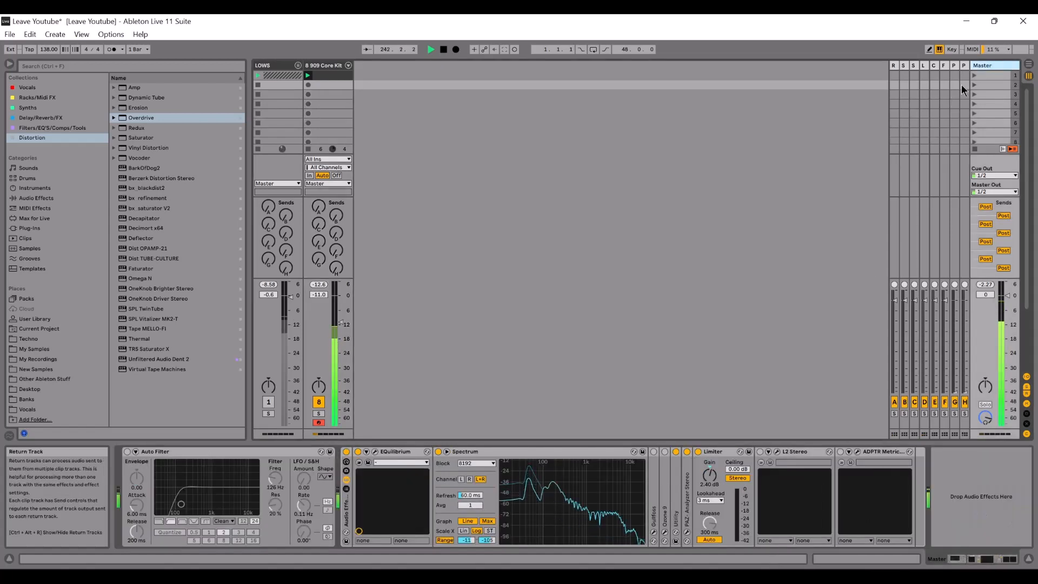
pyautogui.click(375, 452)
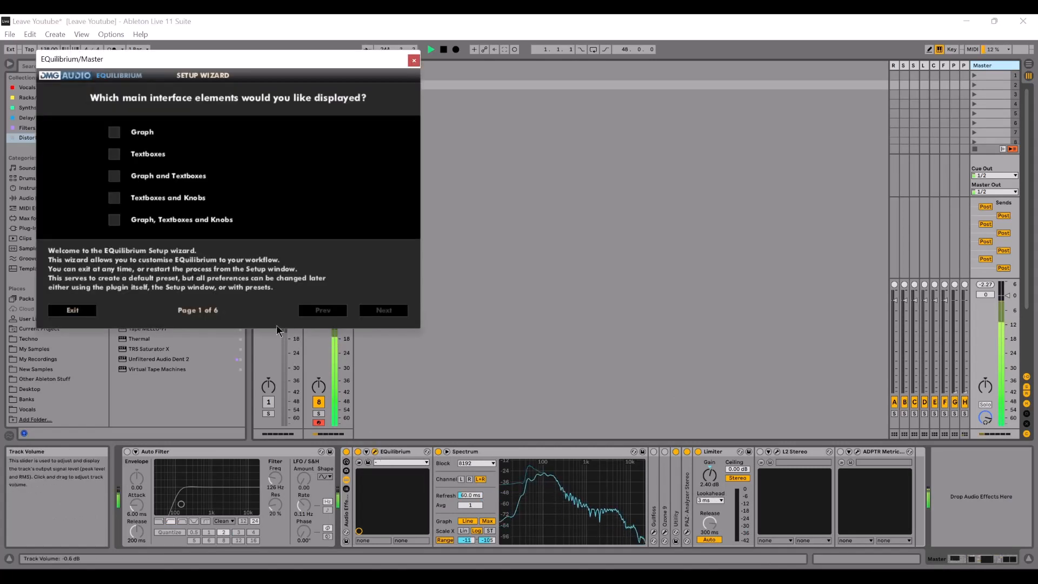
pyautogui.click(91, 313)
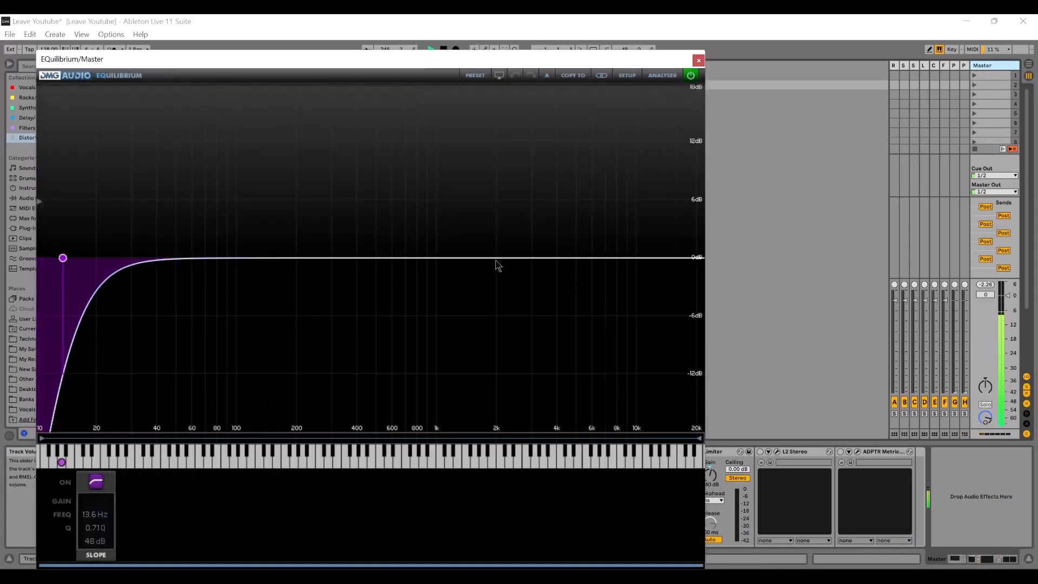
pyautogui.click(699, 58)
# Delete EQuilibrium and L2 Stereo from the Master track's device chain.
pyautogui.rightClick(408, 451)
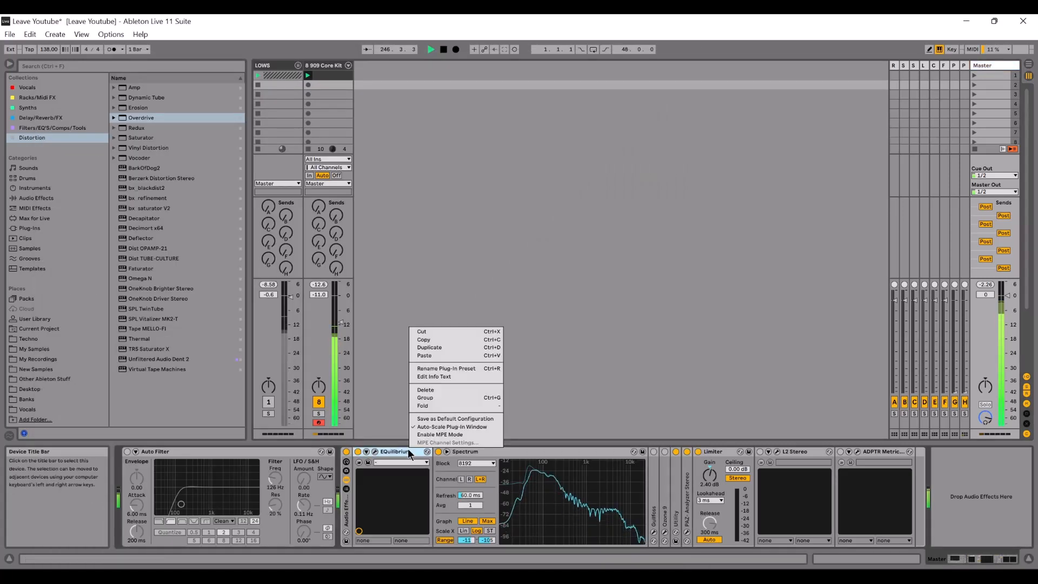
pyautogui.click(441, 390)
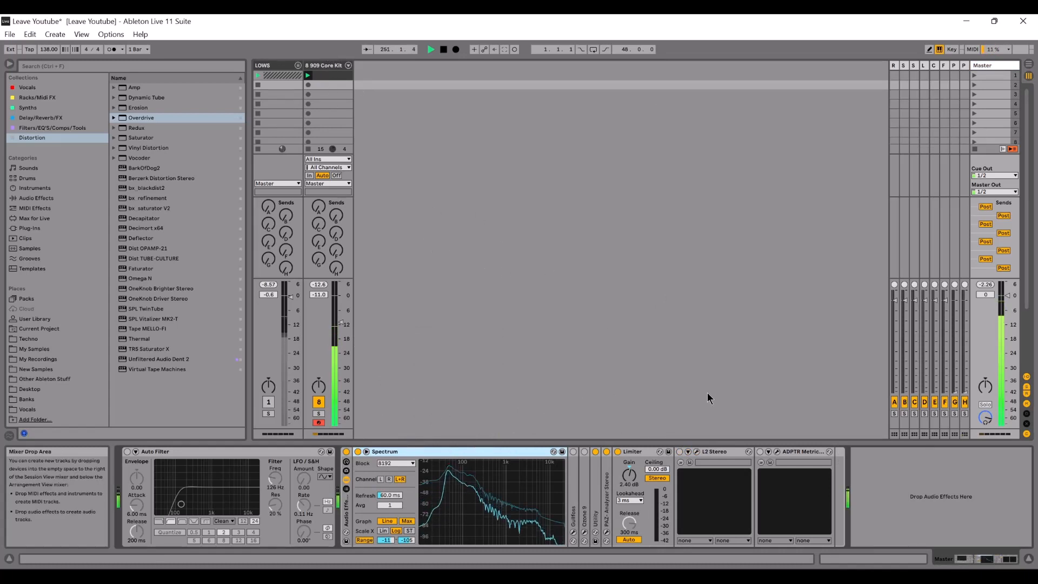
pyautogui.rightClick(713, 450)
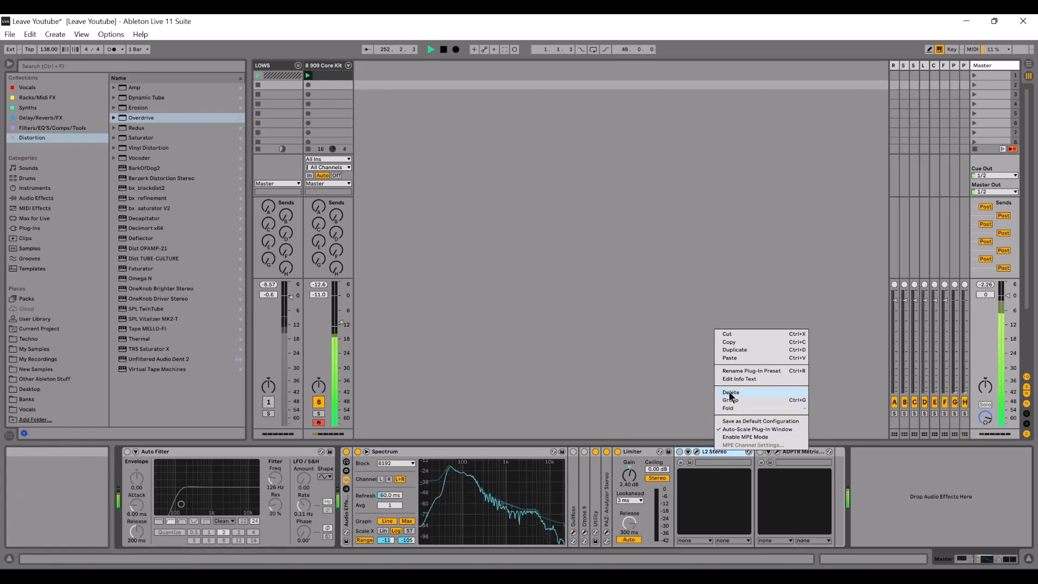
pyautogui.click(730, 394)
pyautogui.press('Delete')
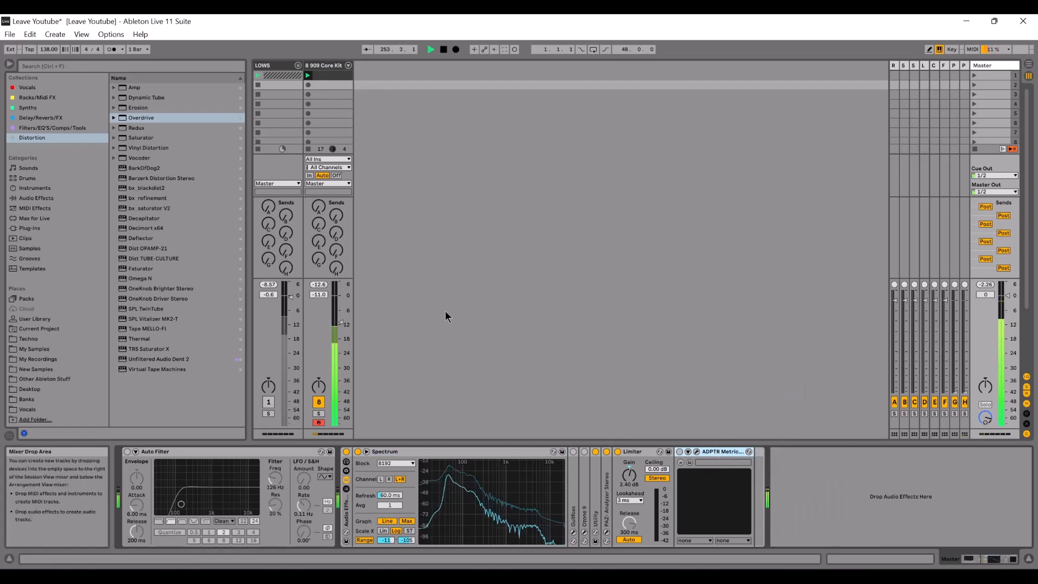
# Return to the 909 Core Kit track and set EQ Eight's band 1 low-cut frequency to 28.2 Hz.
pyautogui.click(327, 85)
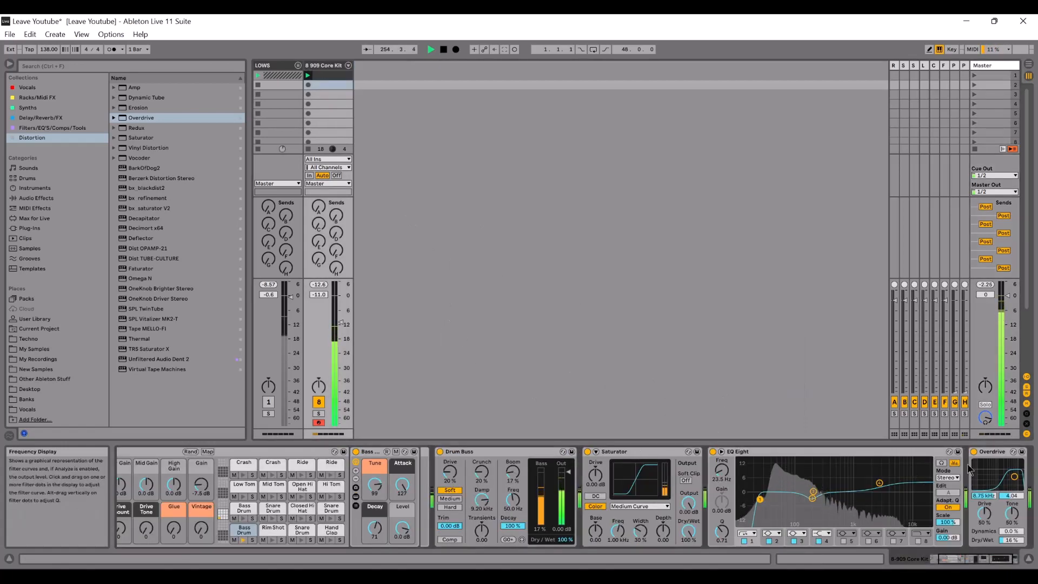
pyautogui.moveTo(722, 471); pyautogui.dragTo(722, 467)
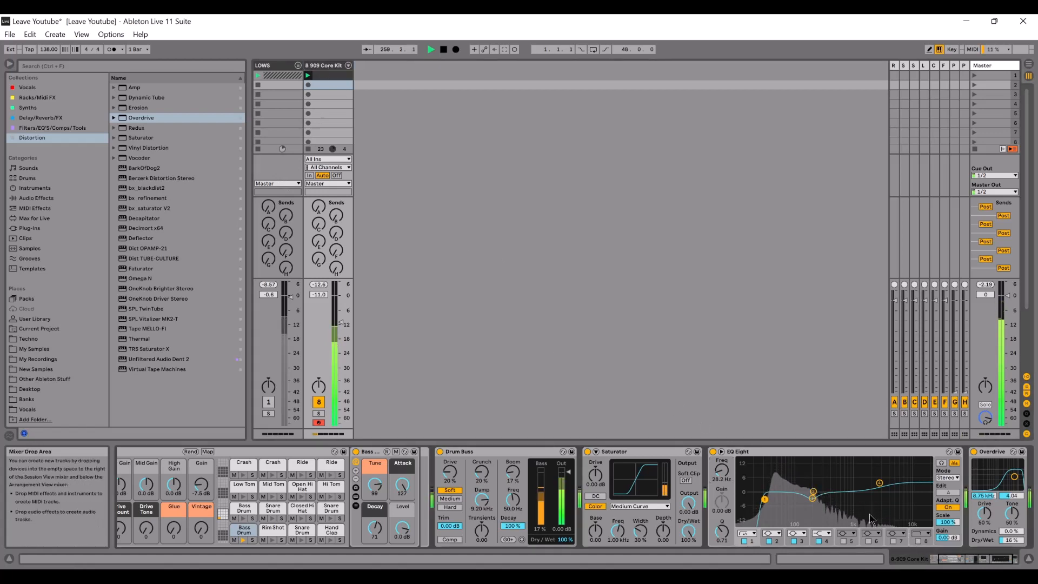
# Find Compressor in the audio effects library and add it after Overdrive on the 909 Core Kit track.
pyautogui.click(43, 116)
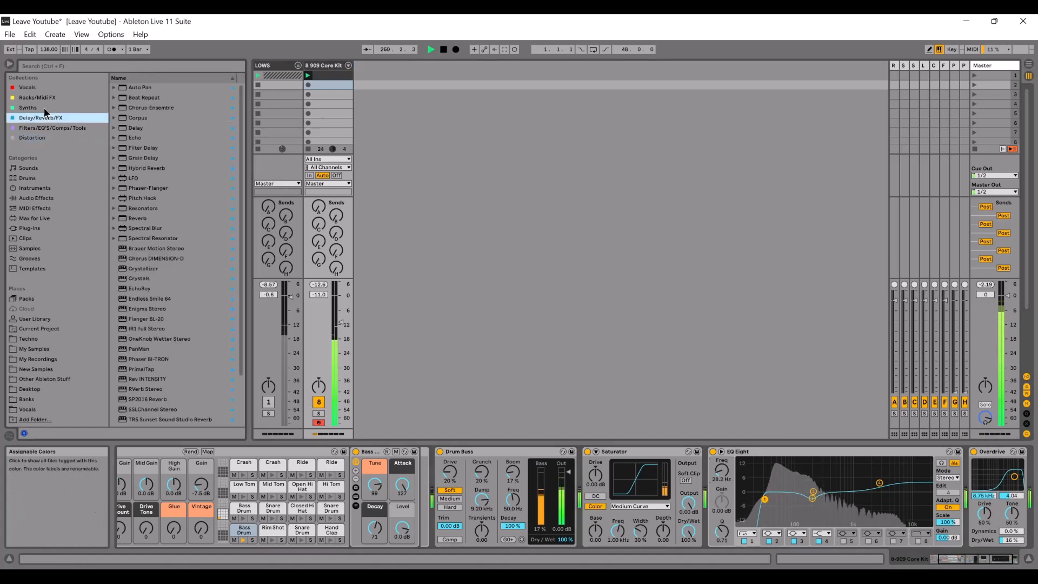
pyautogui.click(44, 107)
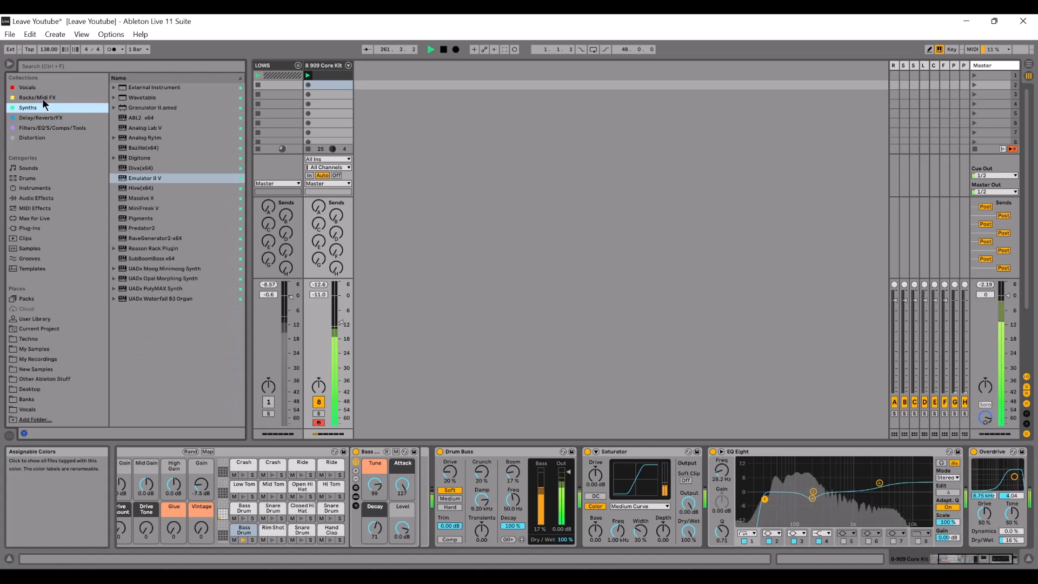
pyautogui.click(30, 198)
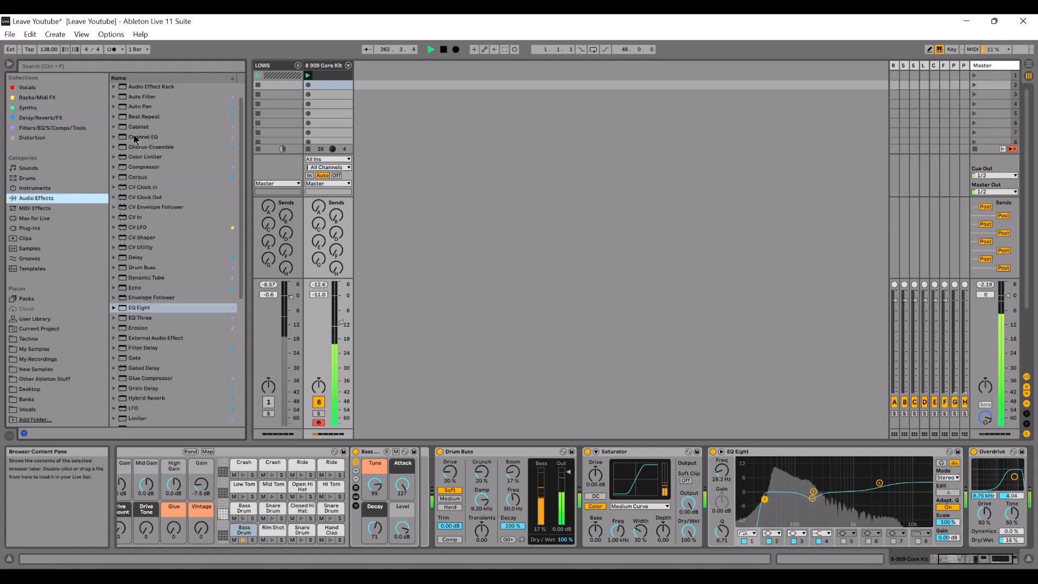
pyautogui.click(145, 167)
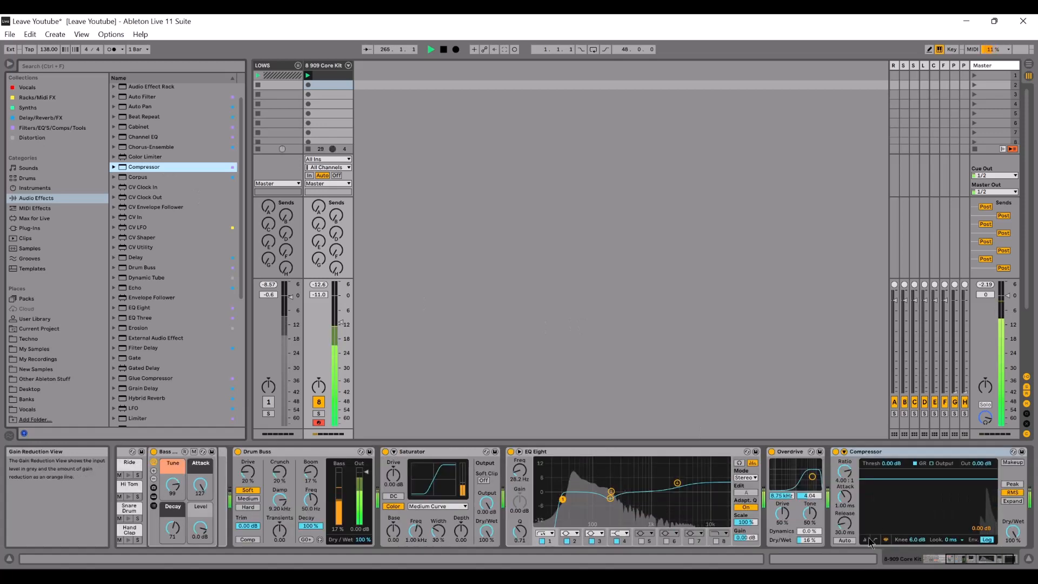
# Collapse the Compressor's display, set its threshold to -9.04 dB with makeup gain off, and enable automatic release.
pyautogui.click(1013, 462)
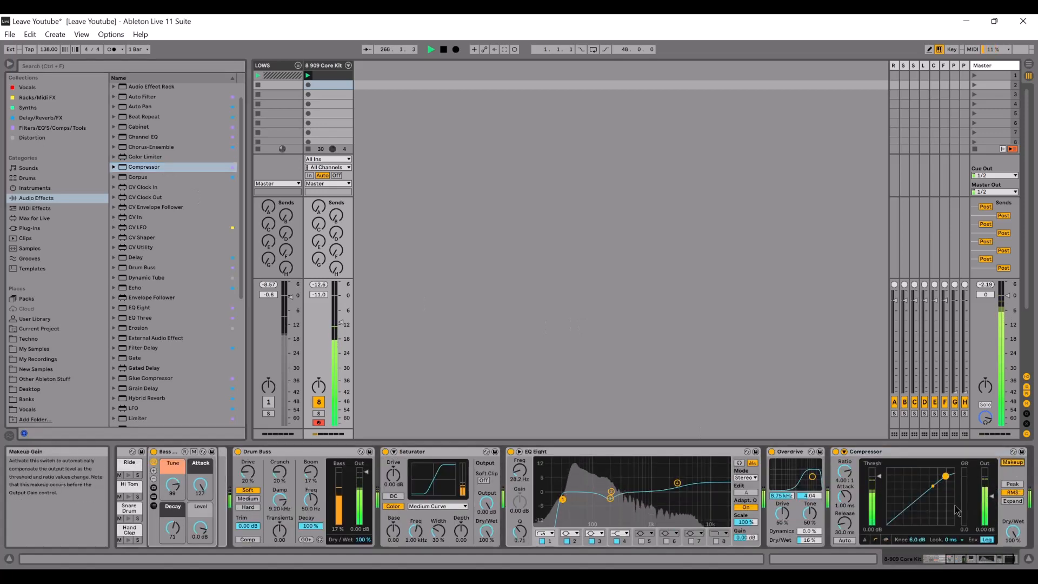
pyautogui.click(865, 540)
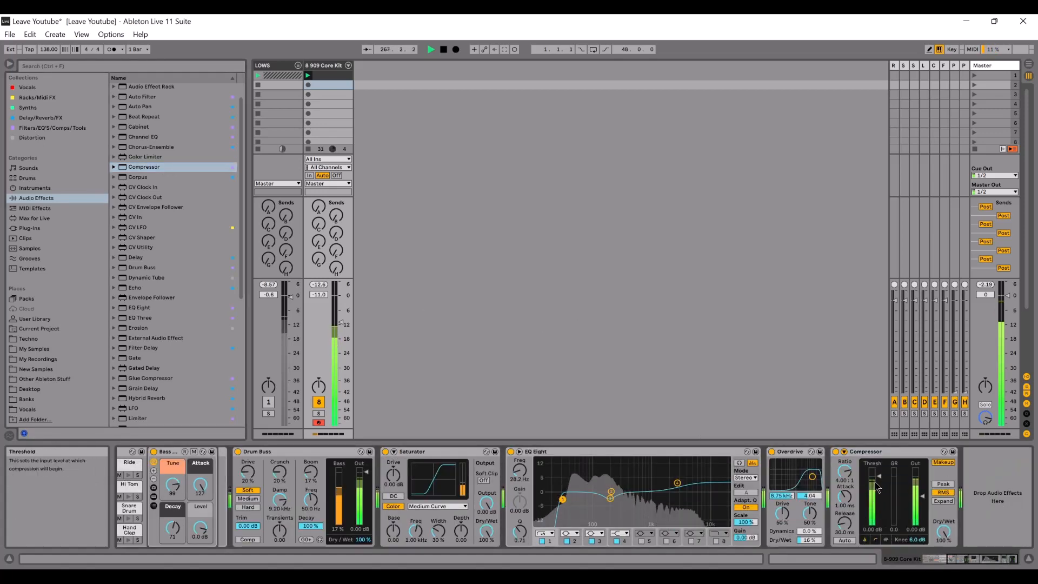
pyautogui.click(947, 464)
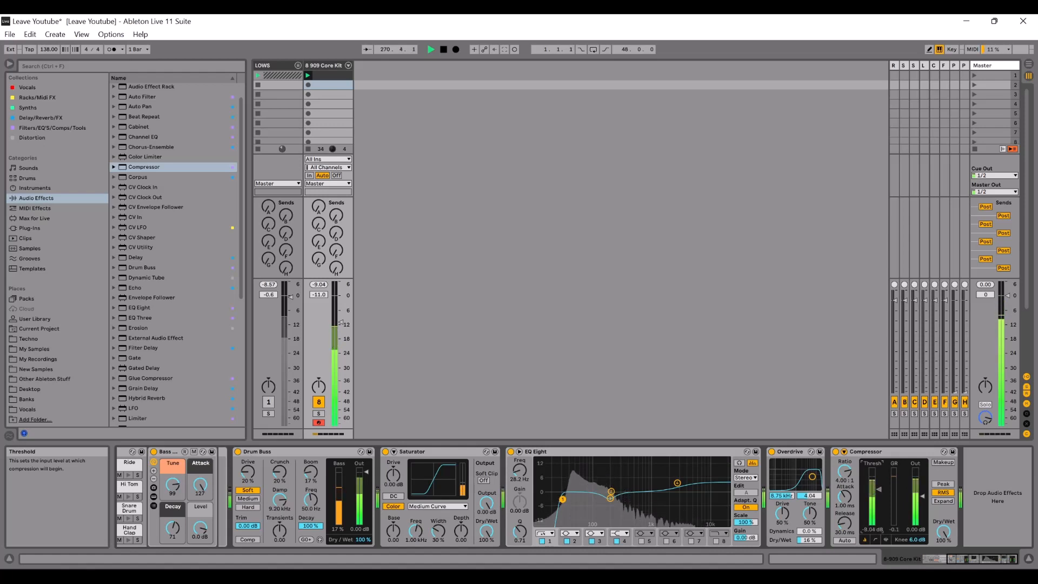
pyautogui.click(845, 539)
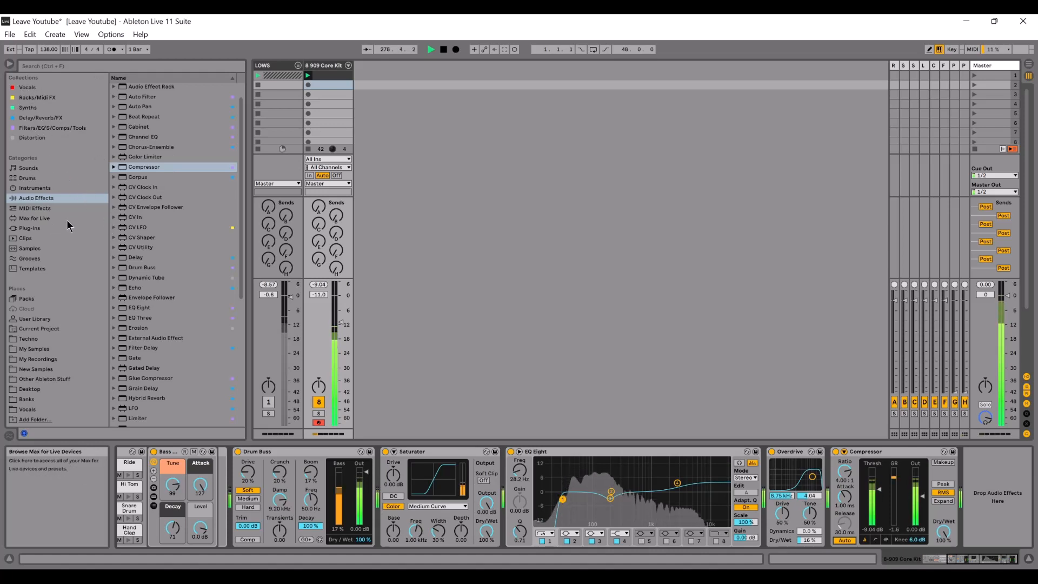
# Search the browser for "limiter", stop playback, and show the matching PluginAlliance Mega VST plug-ins.
pyautogui.click(50, 69)
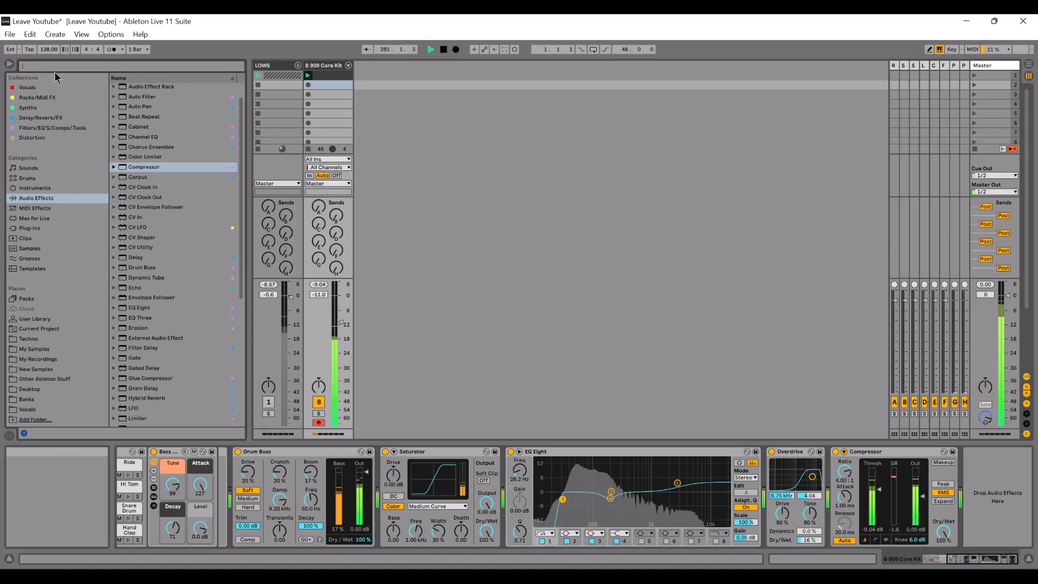
pyautogui.write('limiter')
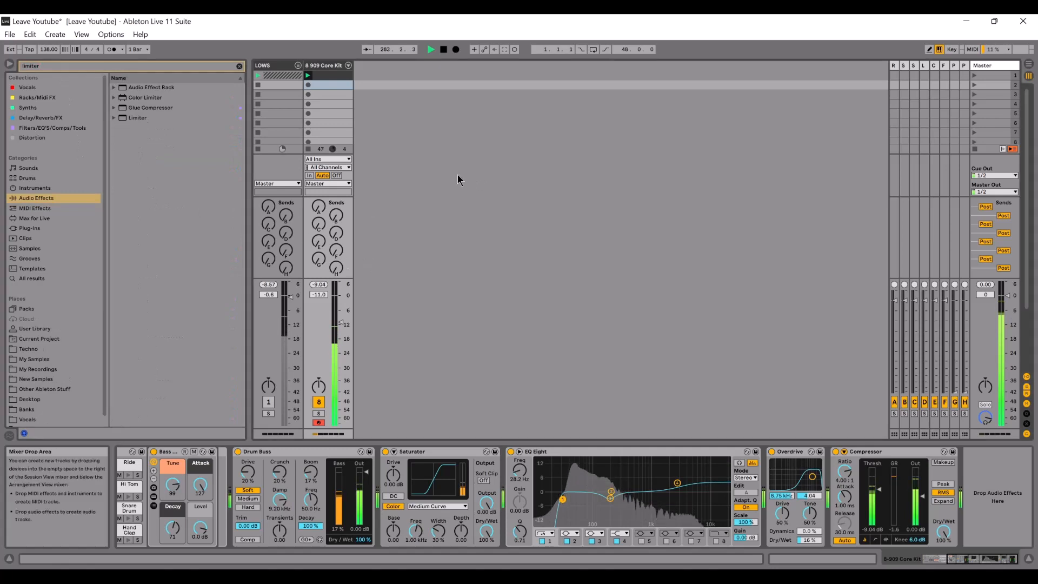
pyautogui.press('space')
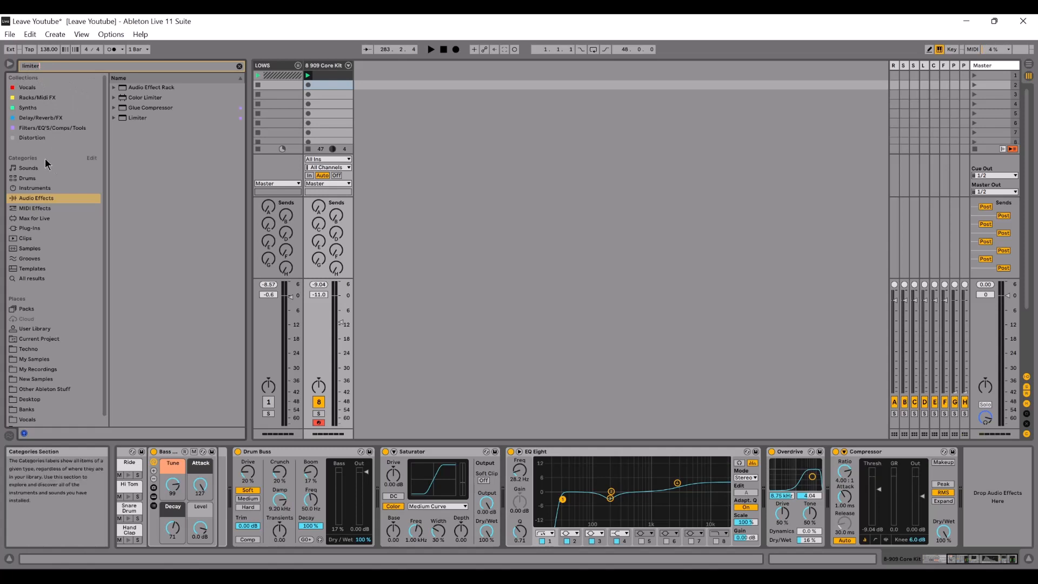
pyautogui.click(33, 227)
pyautogui.click(116, 88)
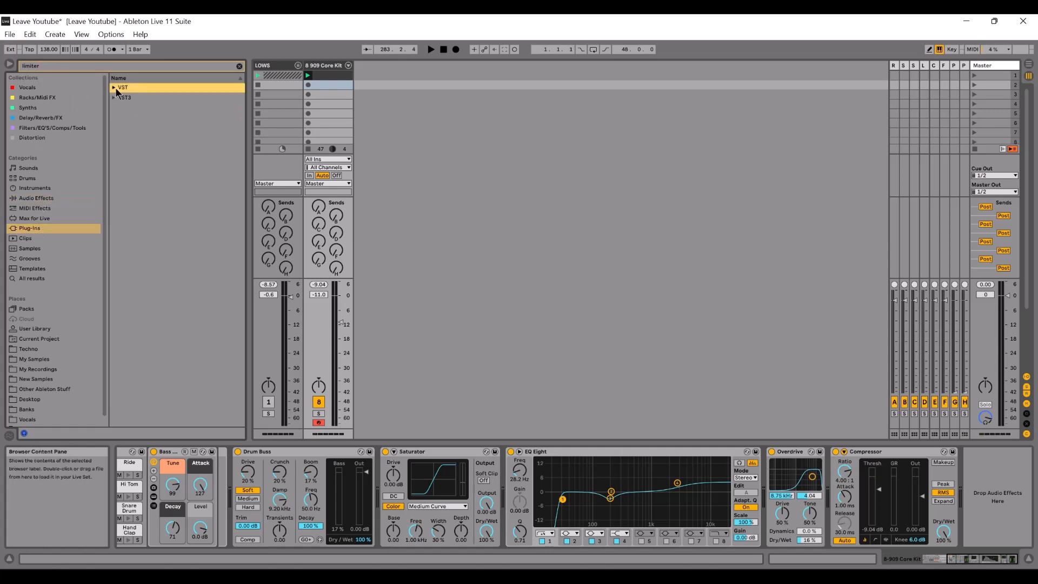
pyautogui.click(120, 128)
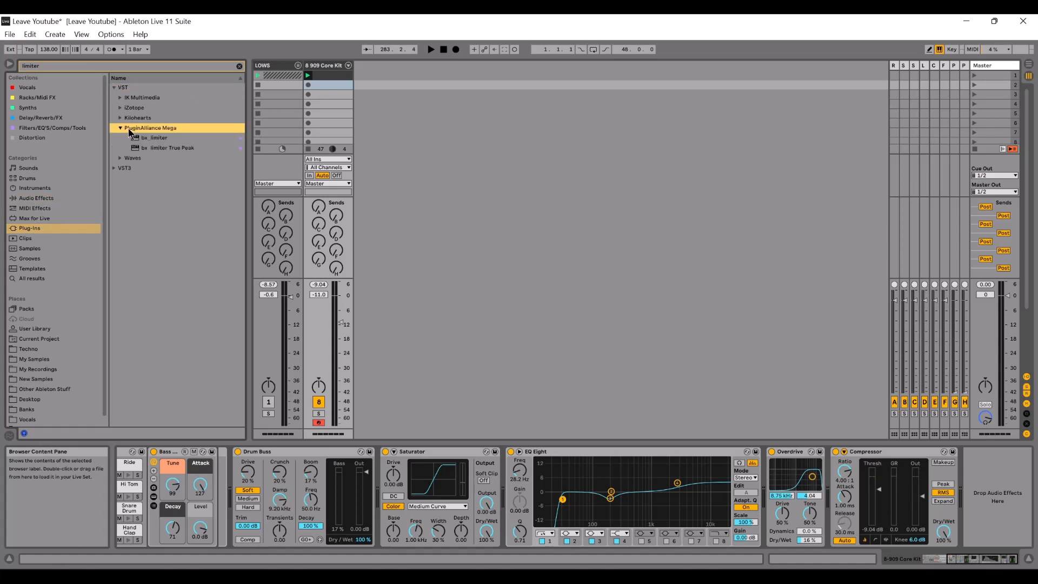
# Clear the search and look through the full PluginAlliance Mega plug-in list for a suitable effect.
pyautogui.click(239, 67)
pyautogui.scroll(-4, 163, 275)
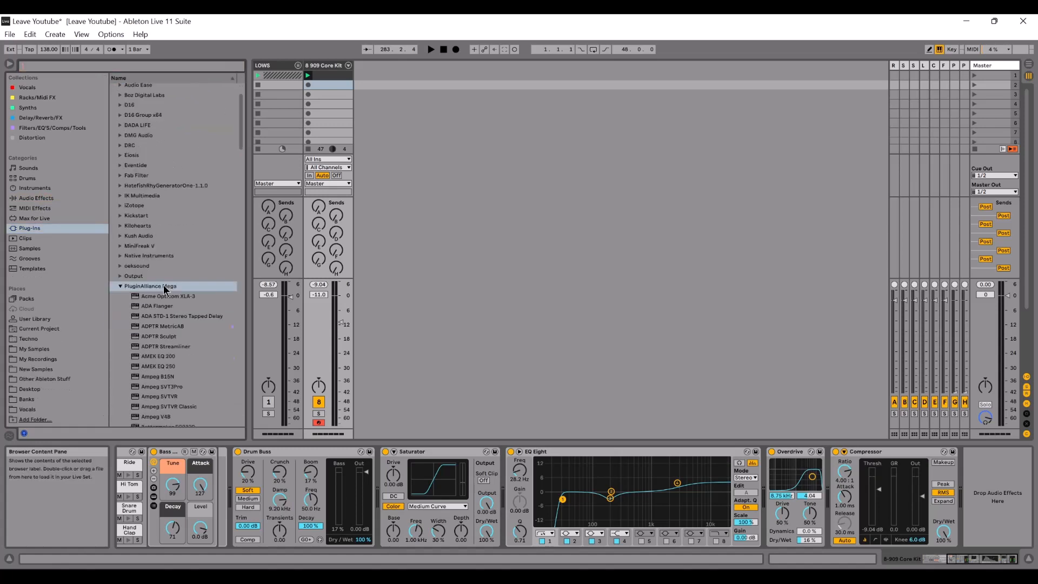
pyautogui.scroll(-15, 164, 273)
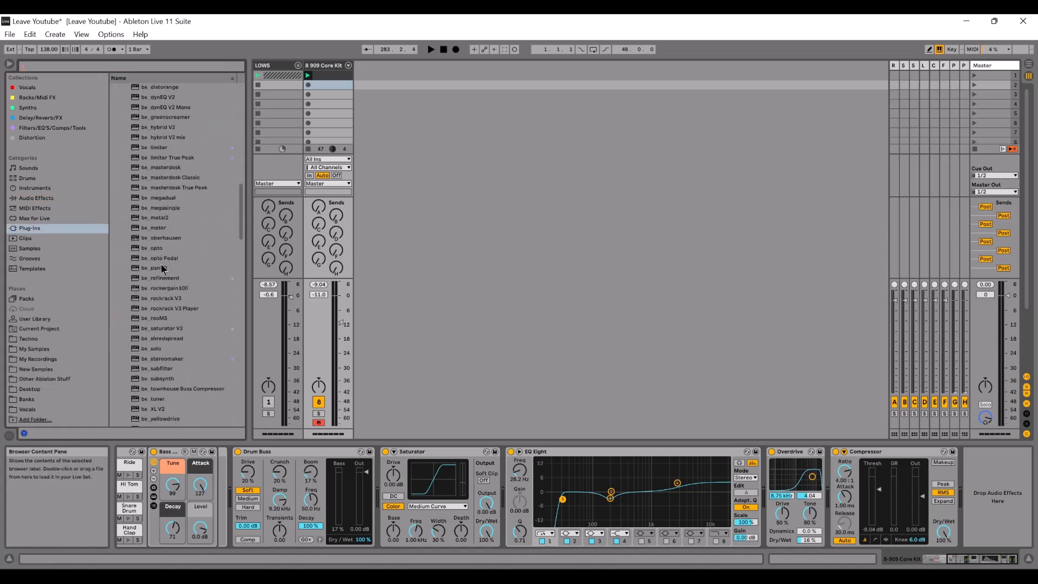
pyautogui.scroll(-20, 162, 267)
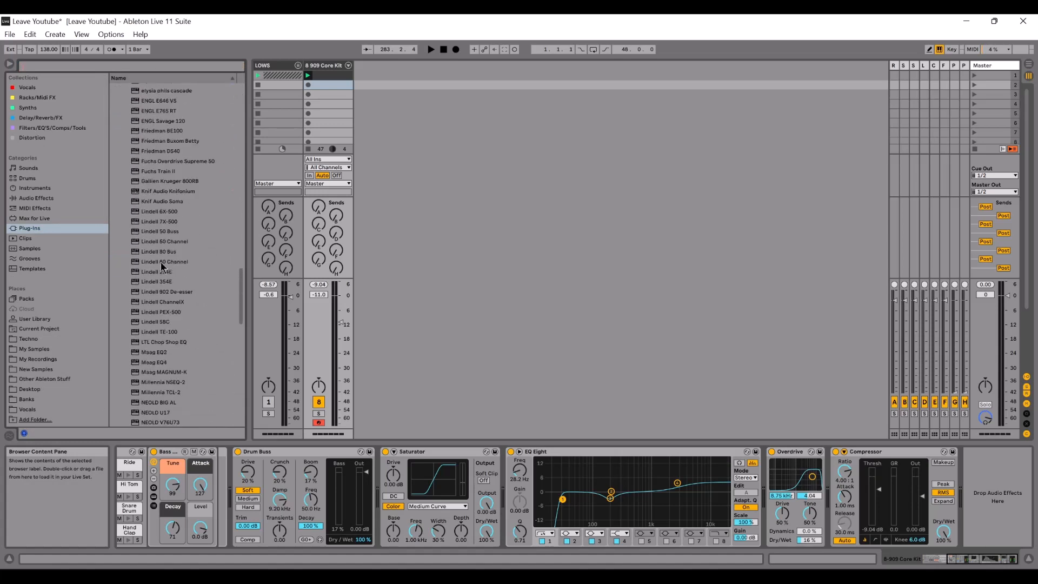
pyautogui.scroll(-15, 162, 265)
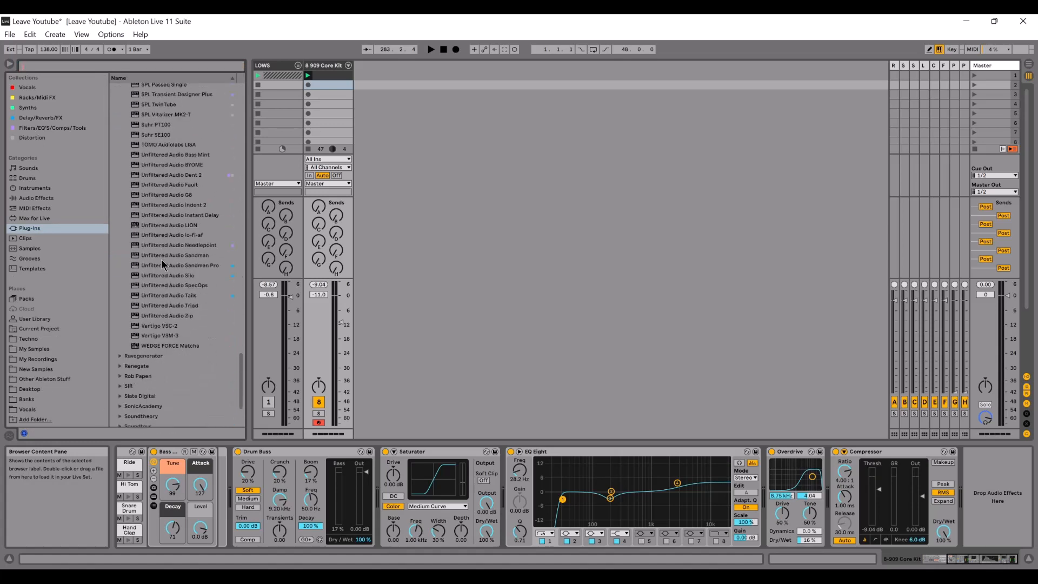
pyautogui.scroll(15, 161, 258)
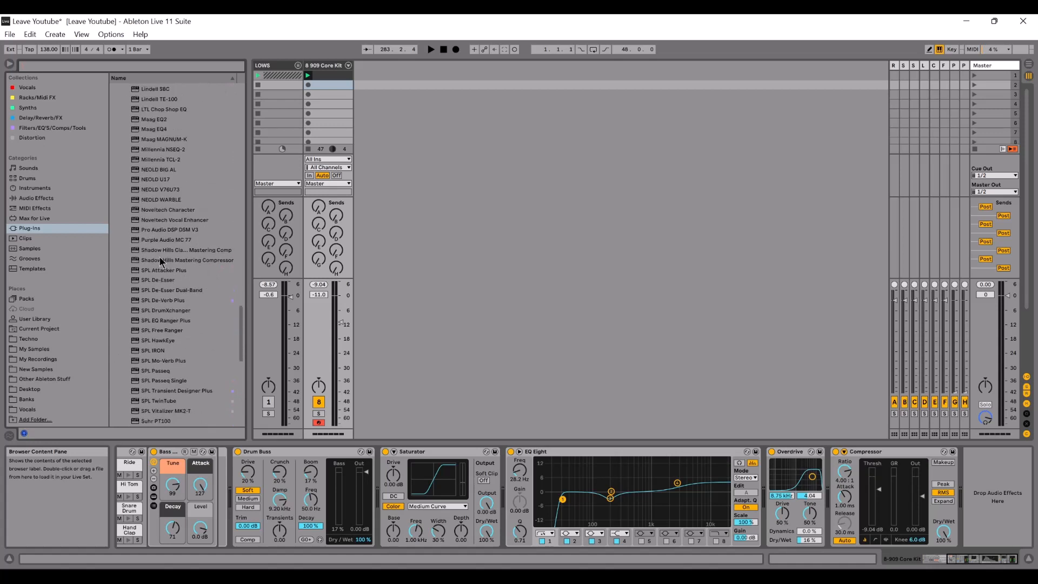
pyautogui.scroll(15, 154, 253)
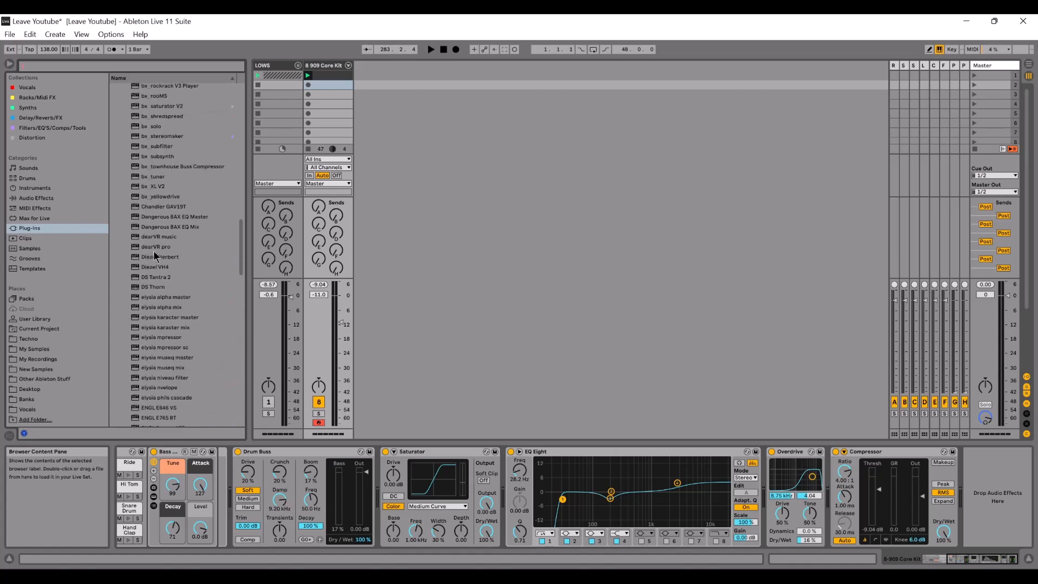
pyautogui.scroll(2, 153, 251)
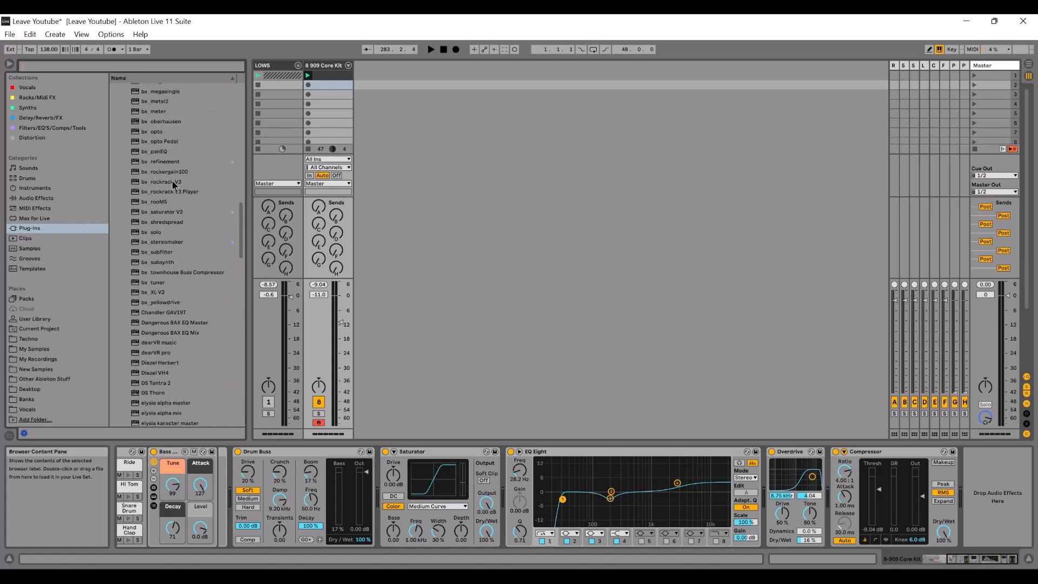
# Add the bx_limiter plug-in after the Compressor on the 909 Core Kit track.
pyautogui.click(181, 213)
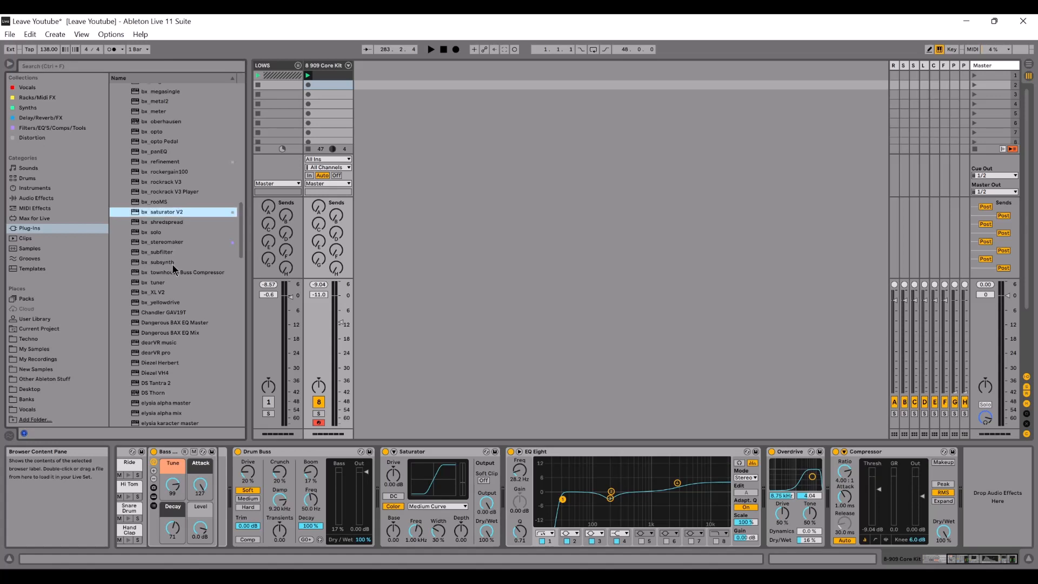
pyautogui.click(169, 254)
pyautogui.scroll(6, 168, 282)
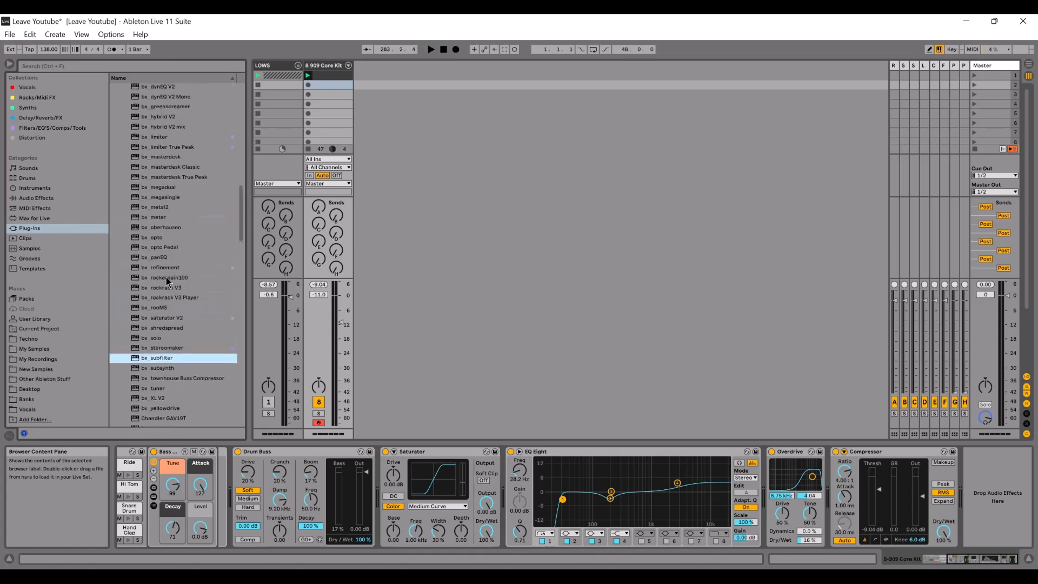
pyautogui.click(159, 148)
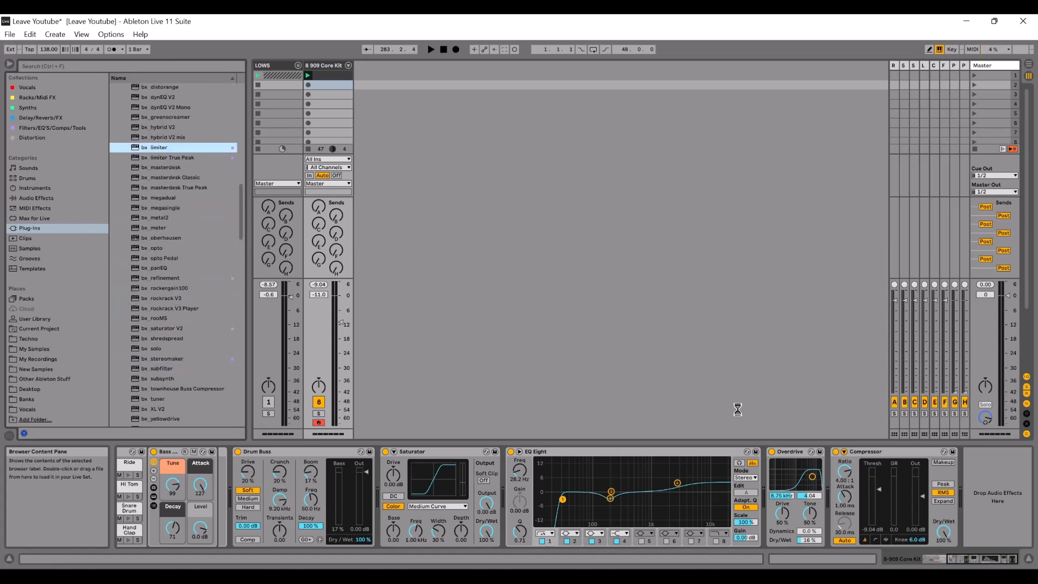
# During playback, lower bx_limiter's threshold to about -2.1 dB and raise the 909 Core Kit track's volume to -9.8 dB.
pyautogui.press('space')
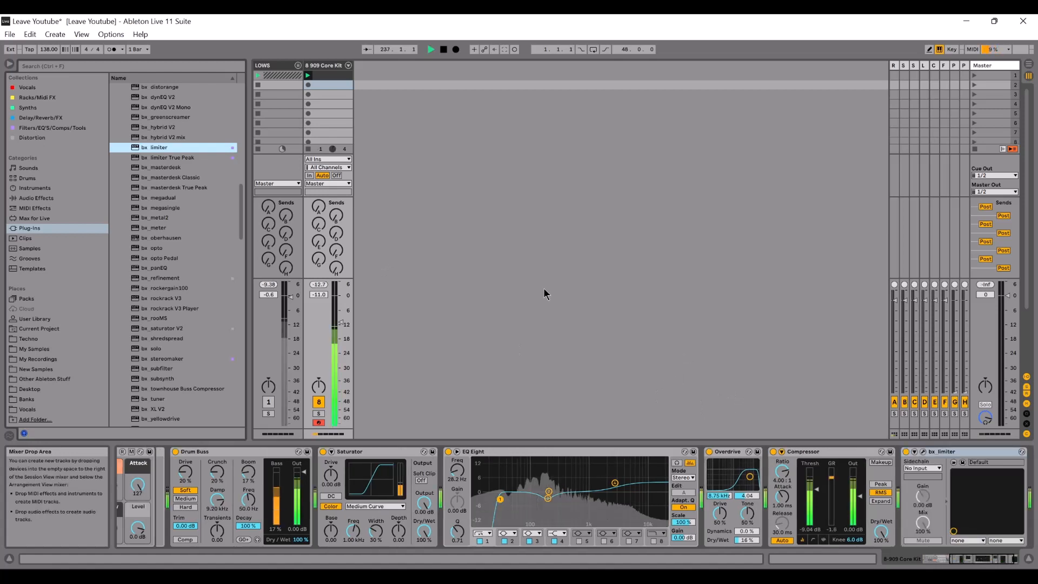
pyautogui.click(923, 451)
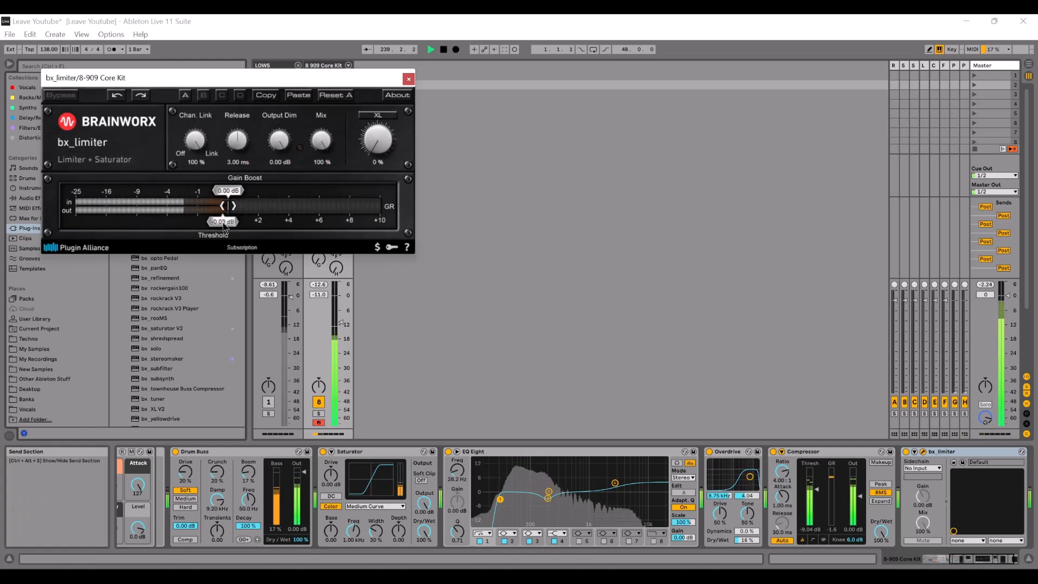
pyautogui.moveTo(223, 226); pyautogui.dragTo(187, 227)
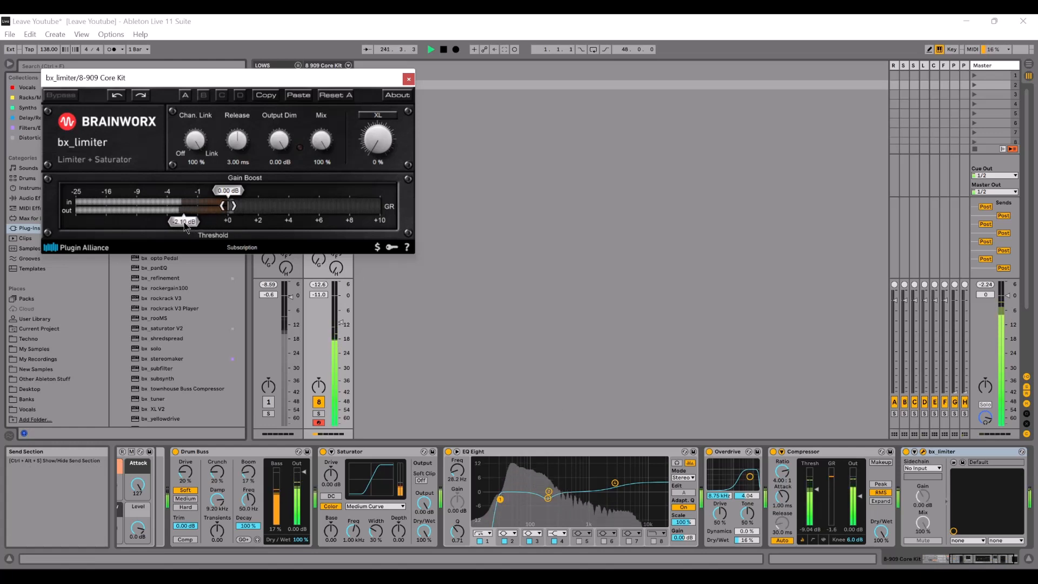
pyautogui.click(409, 79)
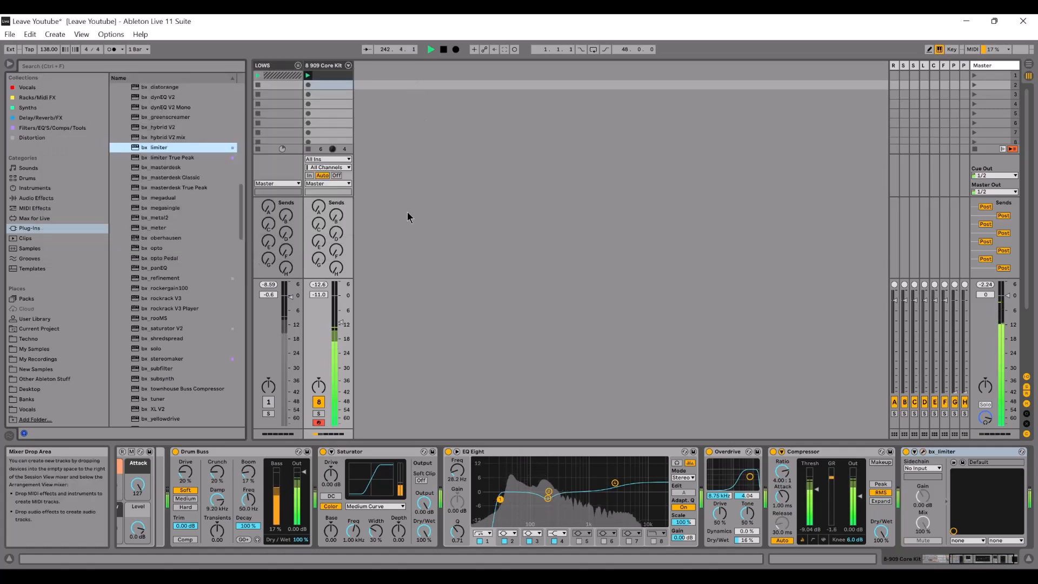
pyautogui.moveTo(345, 325); pyautogui.dragTo(345, 316)
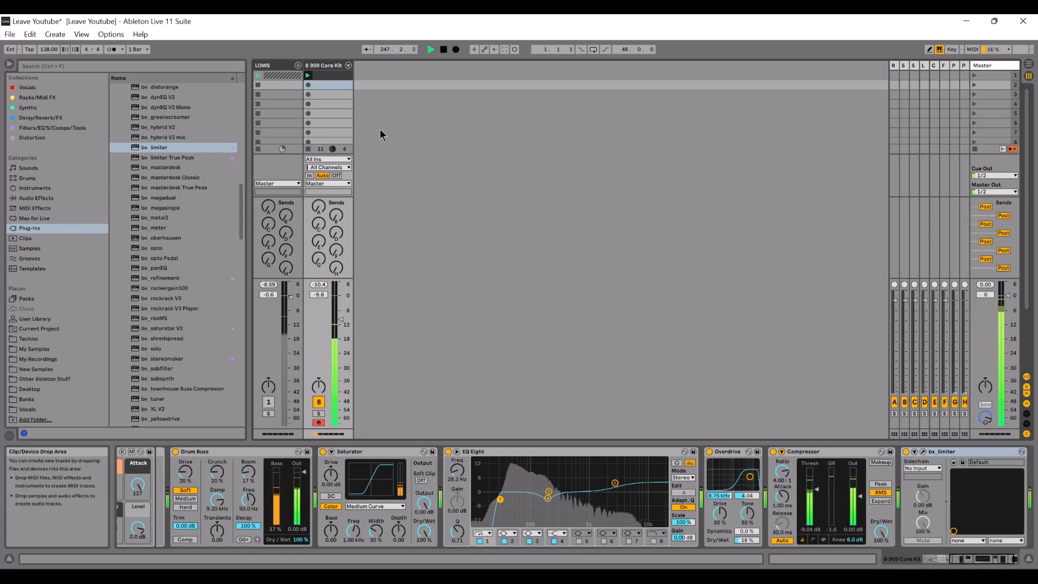
pyautogui.press('space')
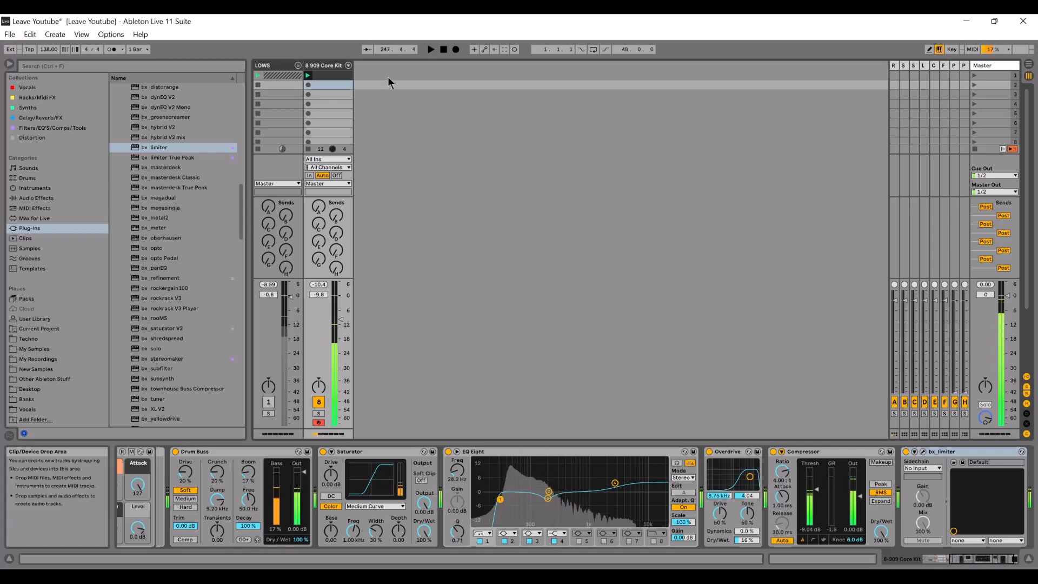
# Unfold the LOWS group, activate it, and play SUB BASS soloed together with the 909 Core Kit track.
pyautogui.click(297, 65)
pyautogui.click(369, 414)
pyautogui.press('space')
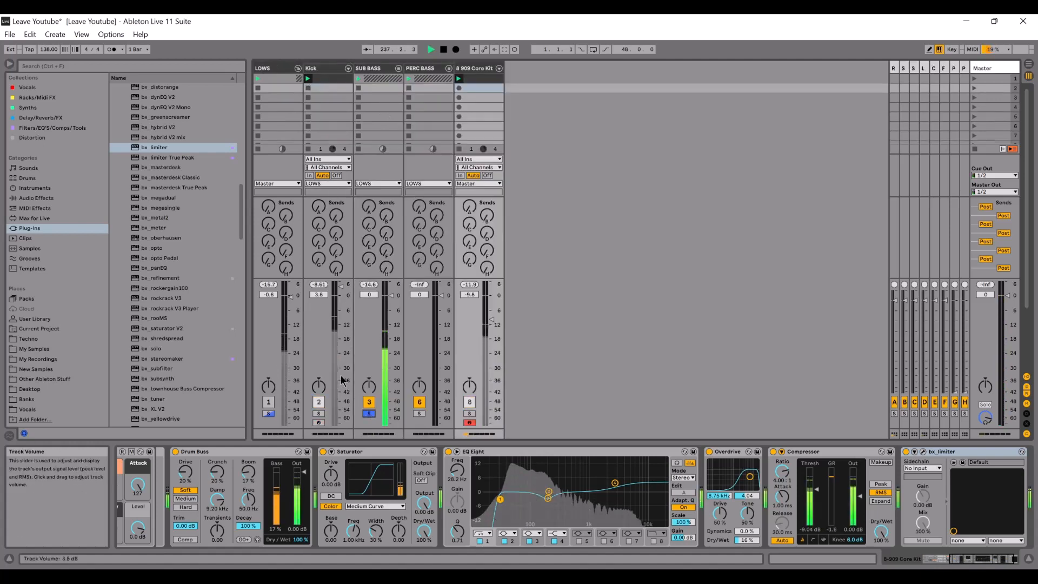
pyautogui.click(268, 401)
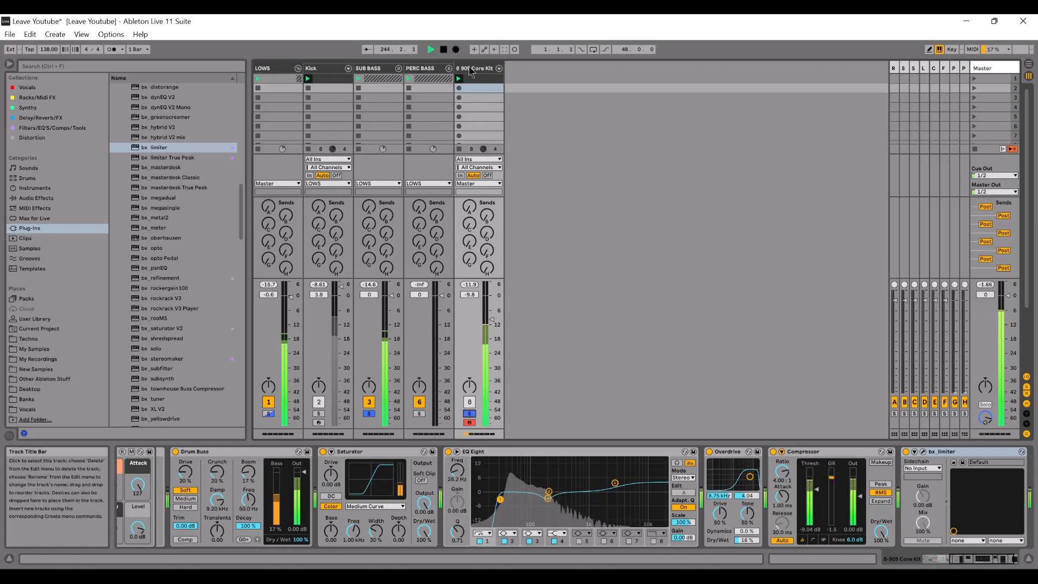
pyautogui.click(377, 74)
pyautogui.click(475, 68)
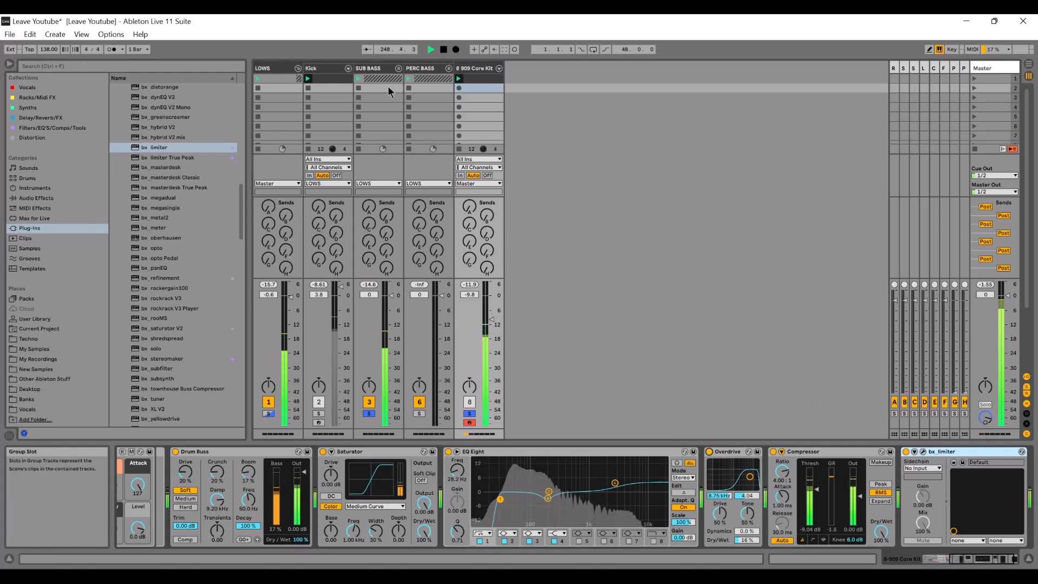
# Clear the SUB BASS and 909 Core Kit solos, fold the LOWS group, and play the active tracks together.
pyautogui.press('space')
pyautogui.click(469, 402)
pyautogui.click(319, 402)
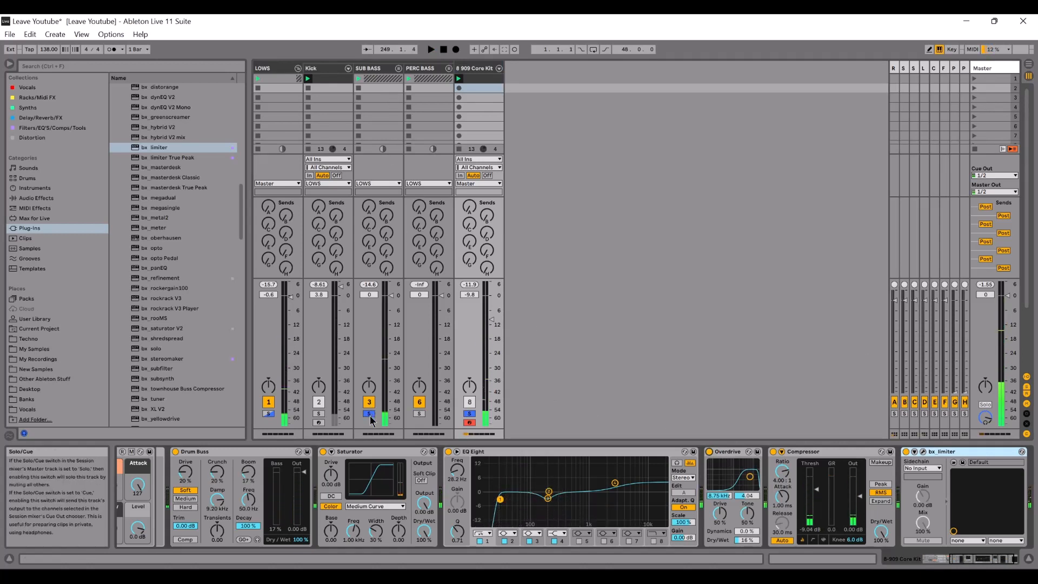
pyautogui.click(369, 414)
pyautogui.click(369, 402)
pyautogui.click(298, 69)
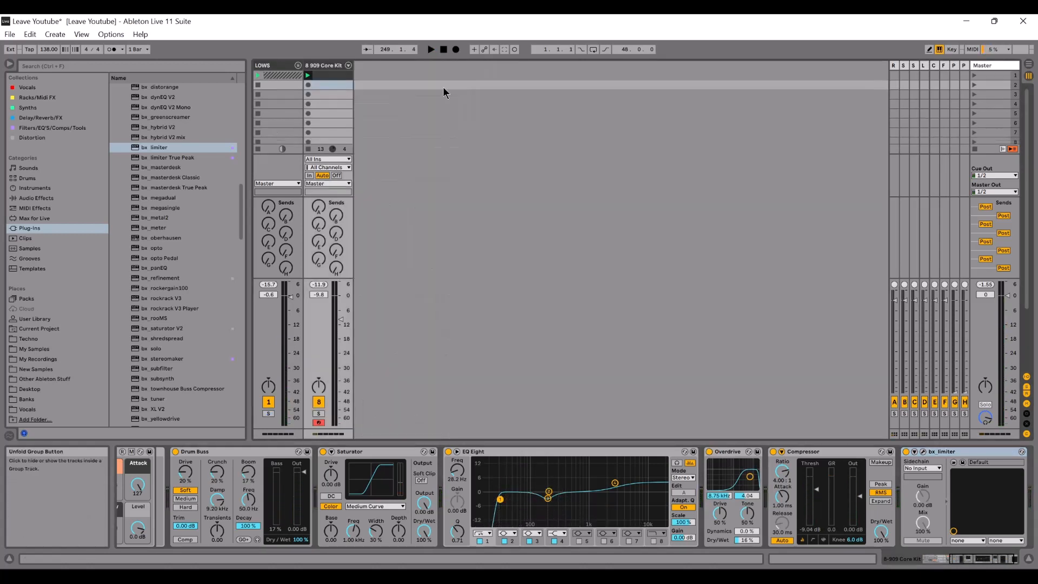
pyautogui.press('space')
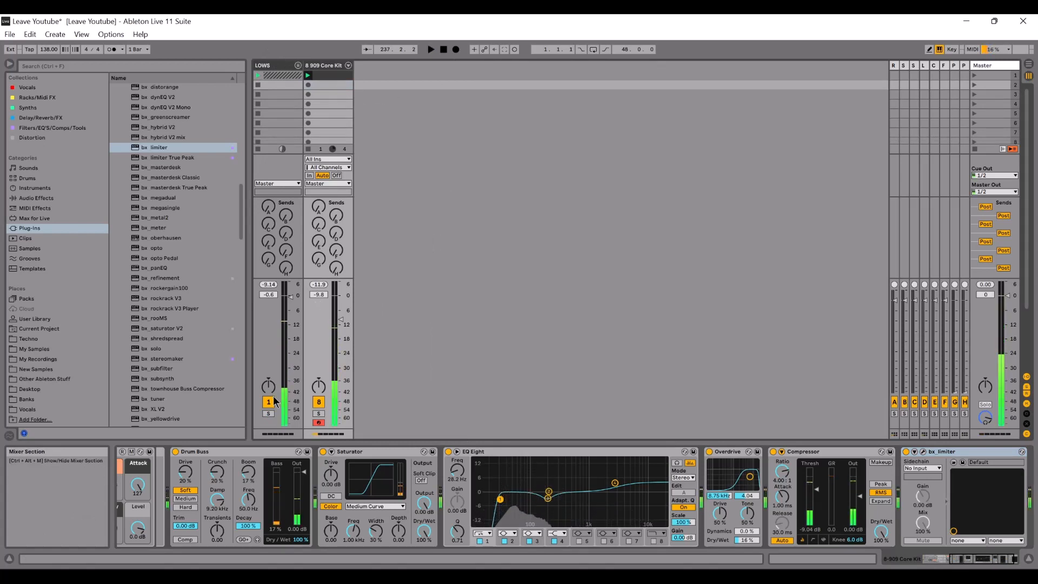
# With the LOWS group deactivated and playback stopped, insert a MIDI track after the 909 Core Kit and colour it grey.
pyautogui.press('F1')
pyautogui.press('space')
pyautogui.rightClick(382, 76)
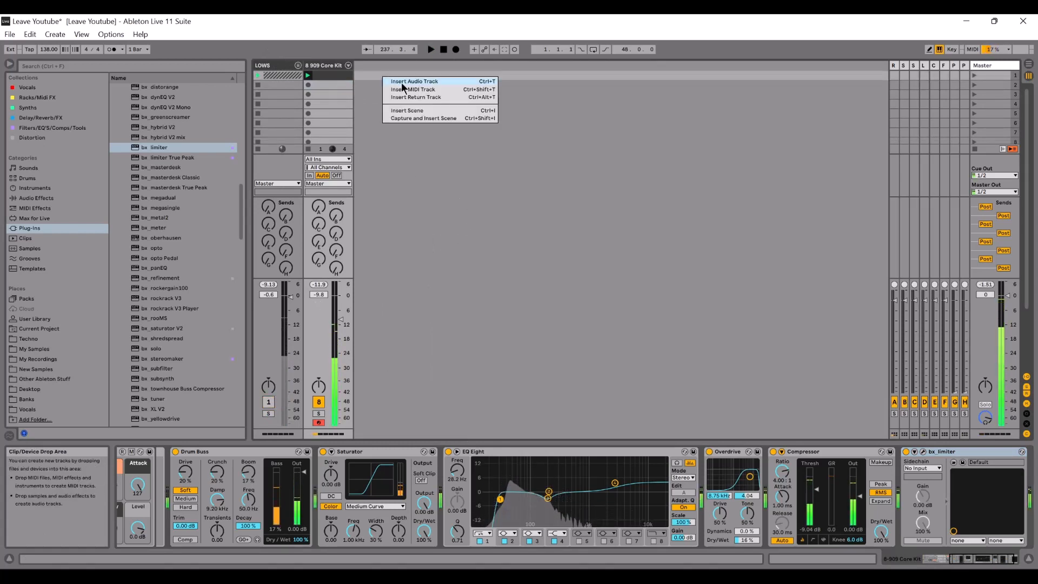
pyautogui.click(409, 90)
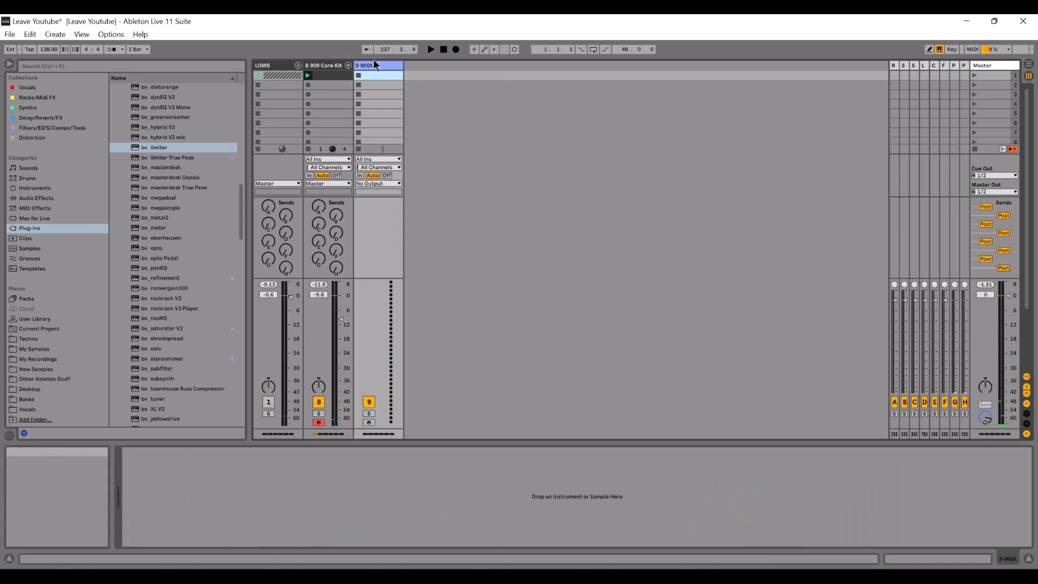
pyautogui.rightClick(375, 65)
pyautogui.click(495, 229)
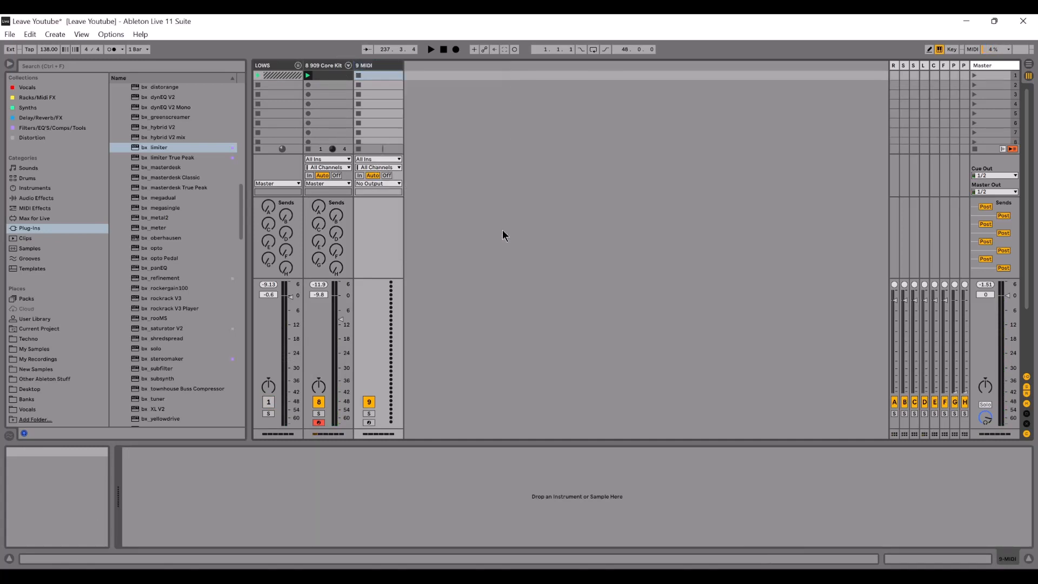
# Load the Wavetable instrument from the Synths collection onto the new MIDI track.
pyautogui.click(37, 97)
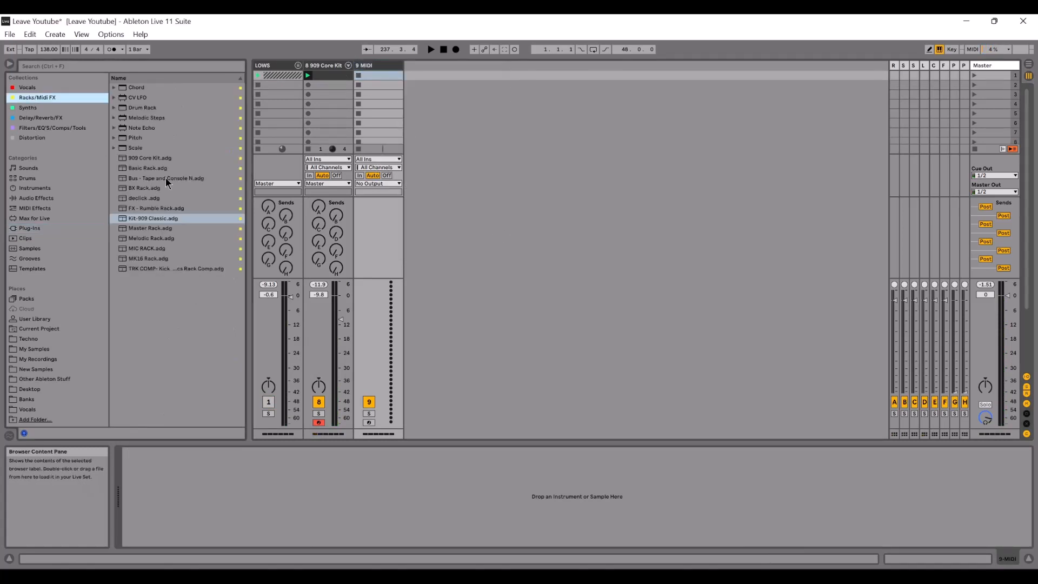
pyautogui.click(28, 107)
pyautogui.moveTo(144, 98); pyautogui.dragTo(183, 107)
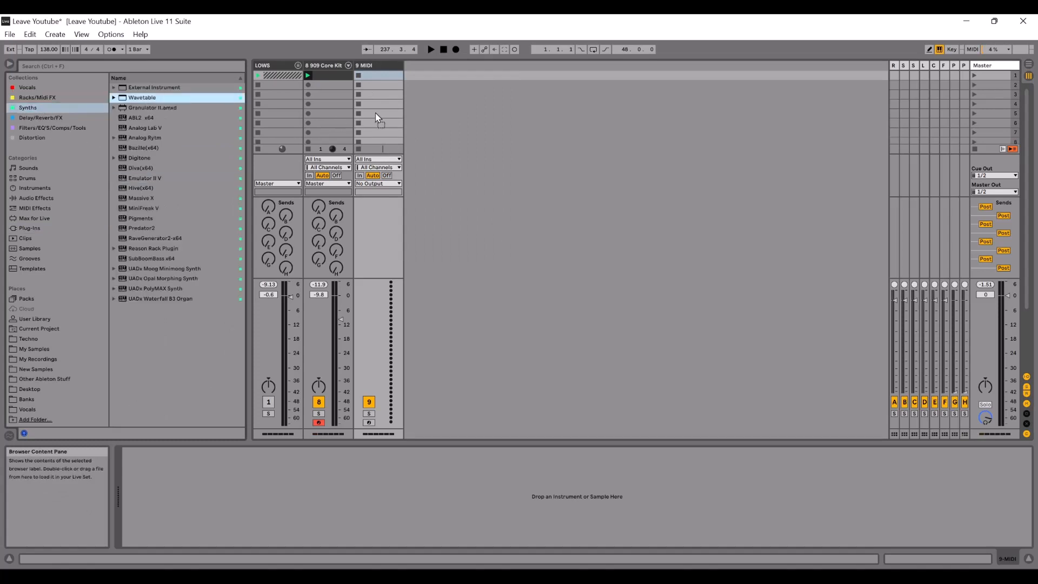
pyautogui.click(36, 188)
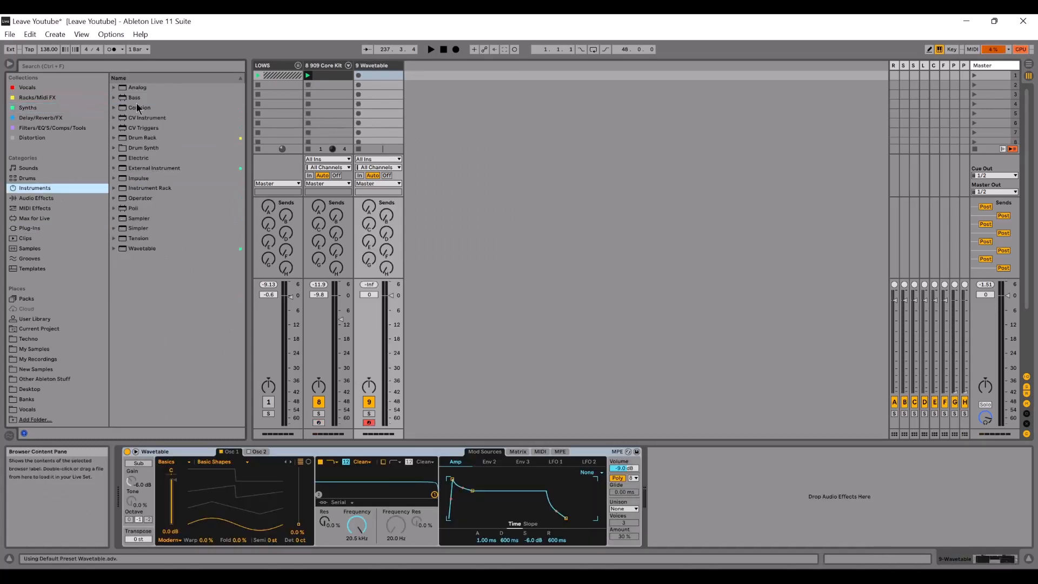
pyautogui.click(147, 252)
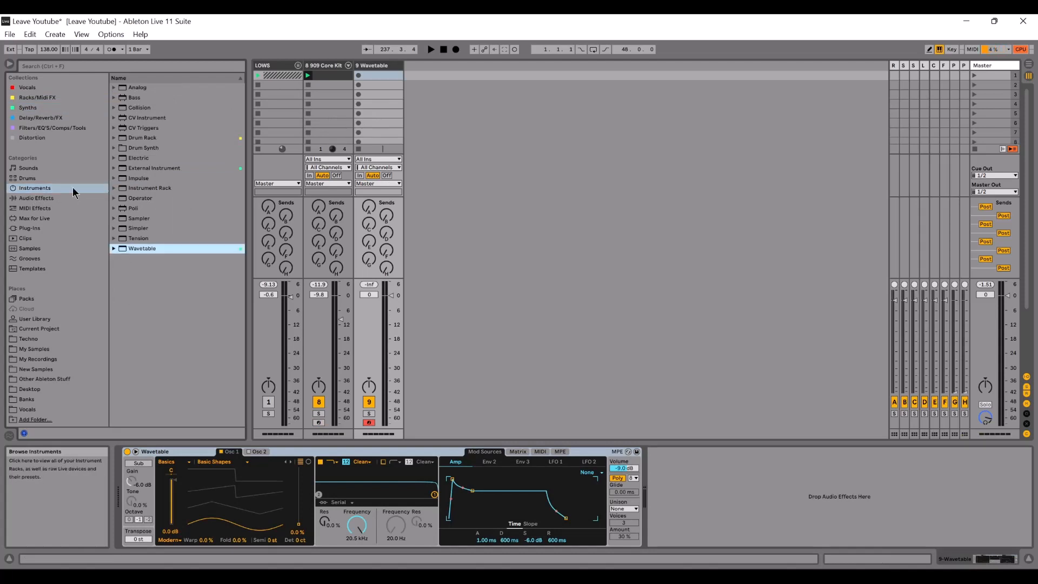
pyautogui.click(367, 67)
pyautogui.doubleClick(379, 76)
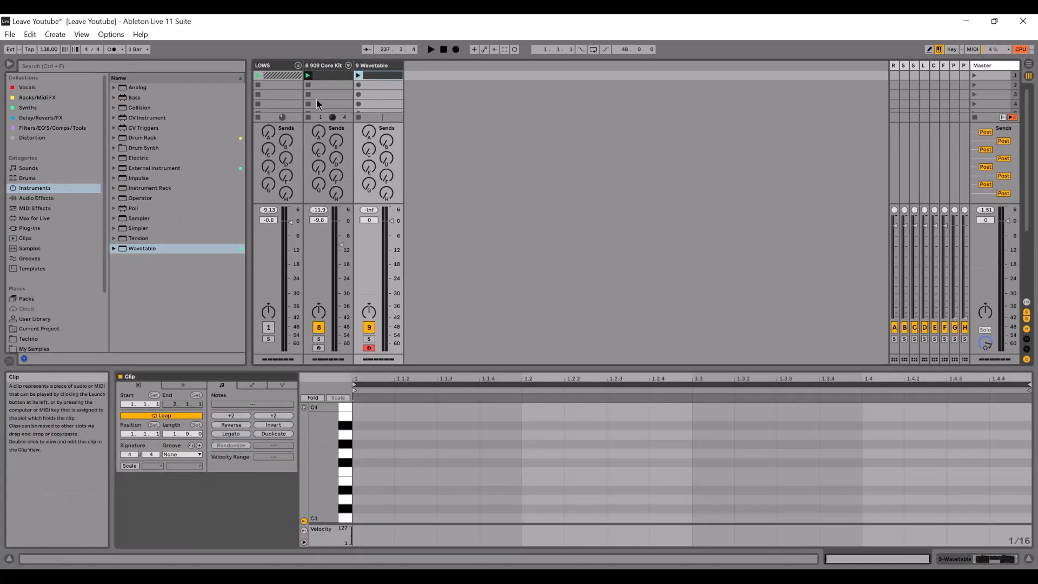
pyautogui.doubleClick(365, 67)
pyautogui.rightClick(377, 76)
pyautogui.click(409, 113)
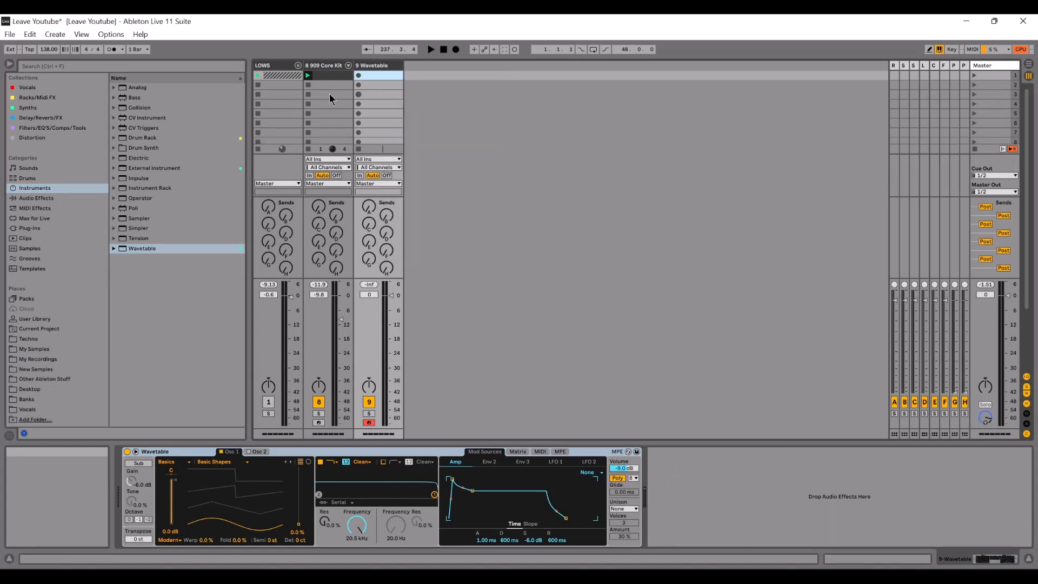
# Search the browser for "ml18" and add the ML-185 Sequencer from Other Ableton Stuff in front of Wavetable.
pyautogui.click(33, 99)
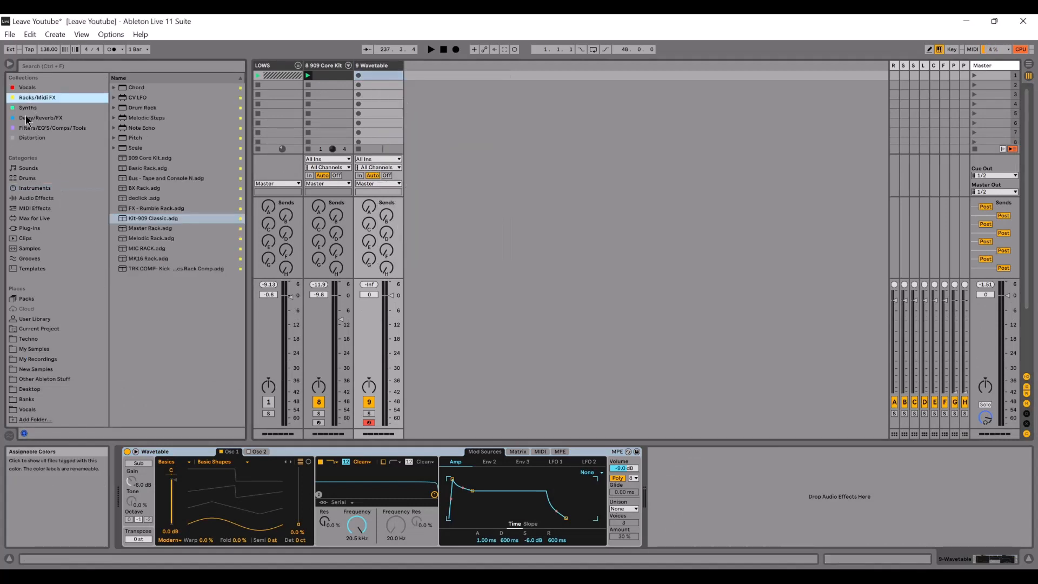
pyautogui.click(61, 66)
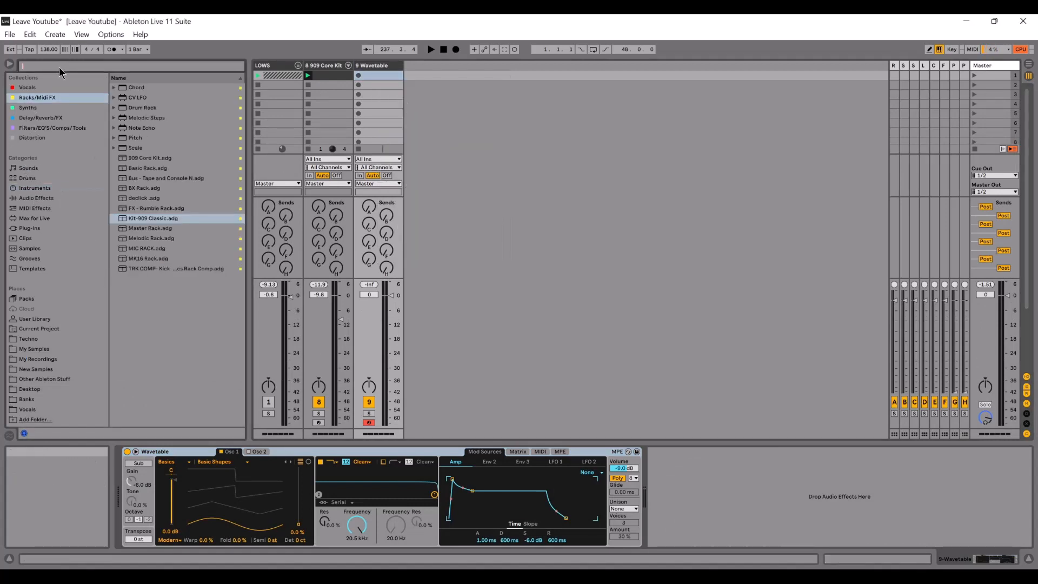
pyautogui.write('mi18')
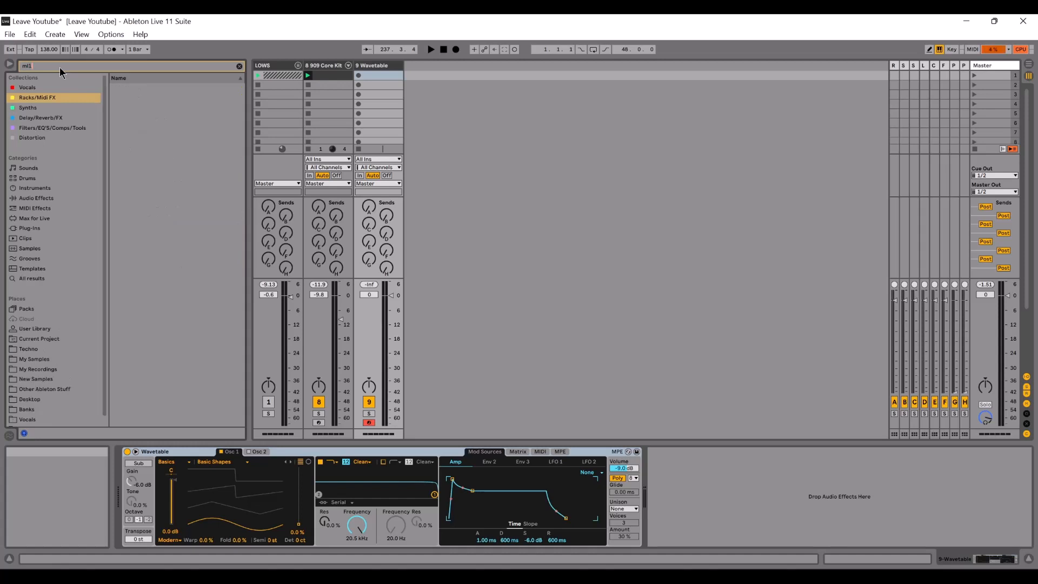
pyautogui.click(47, 117)
pyautogui.click(41, 130)
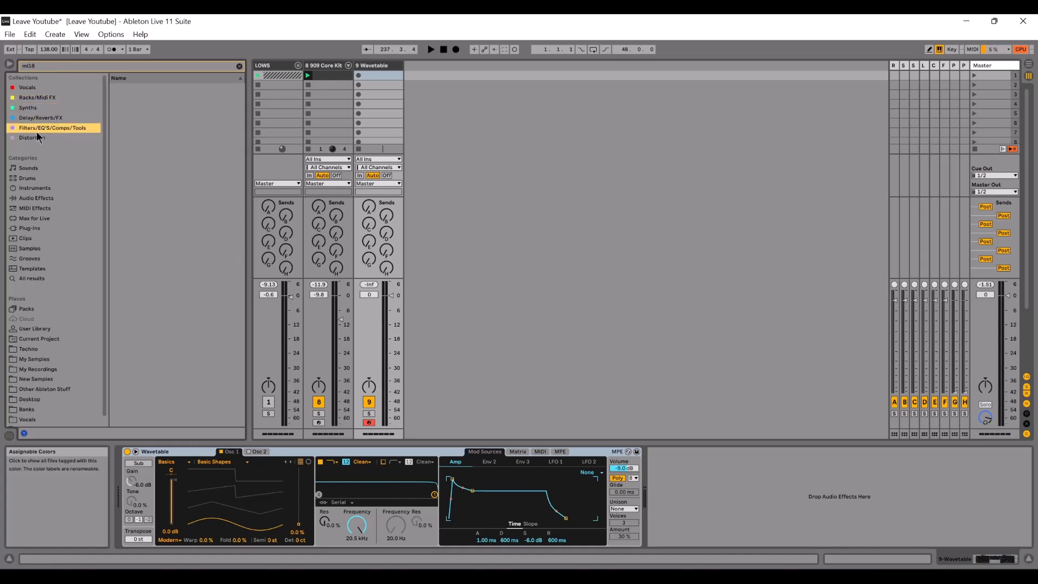
pyautogui.click(38, 137)
pyautogui.scroll(-1, 44, 292)
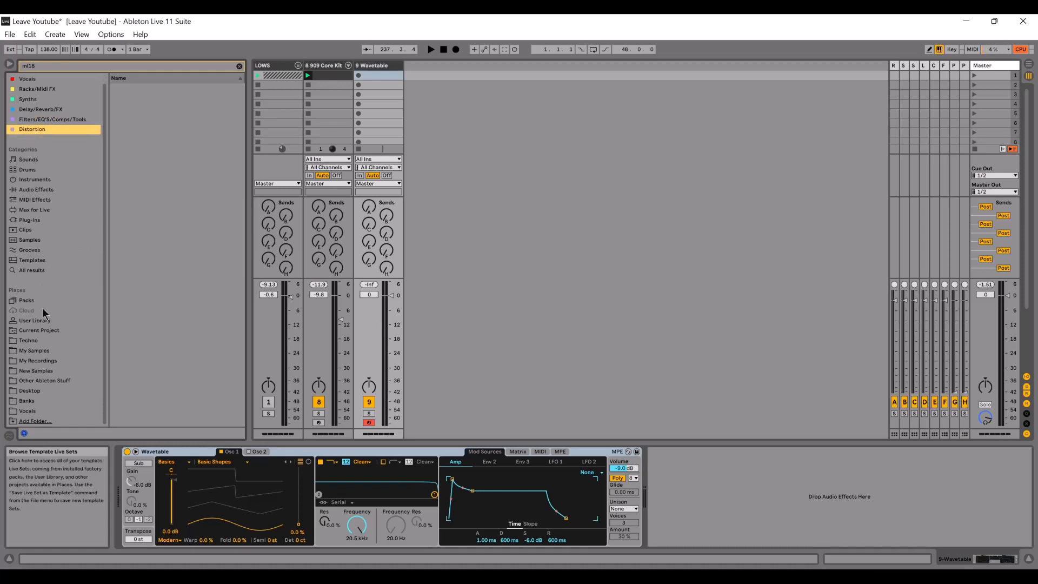
pyautogui.click(63, 382)
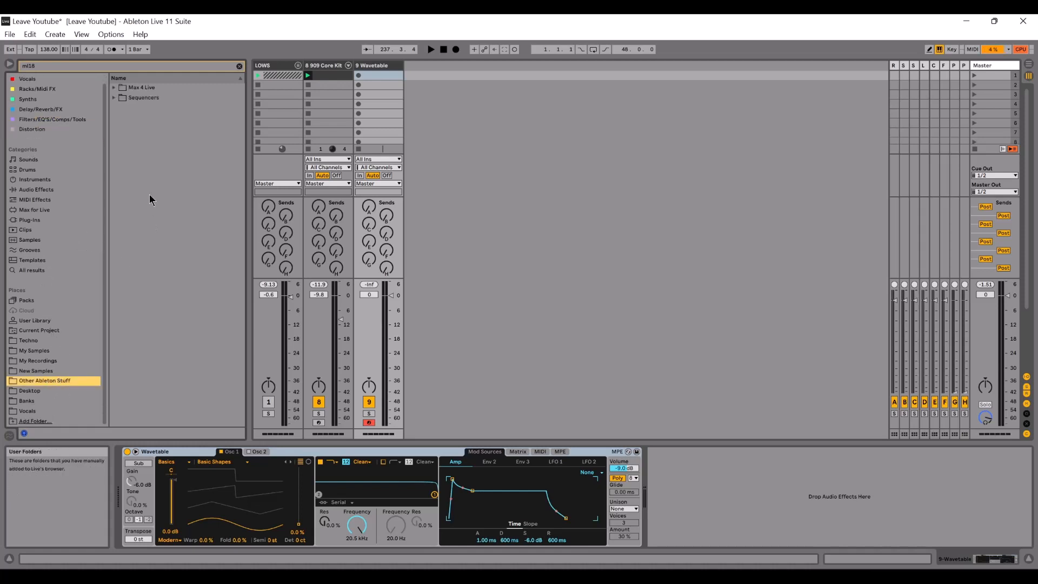
pyautogui.click(114, 98)
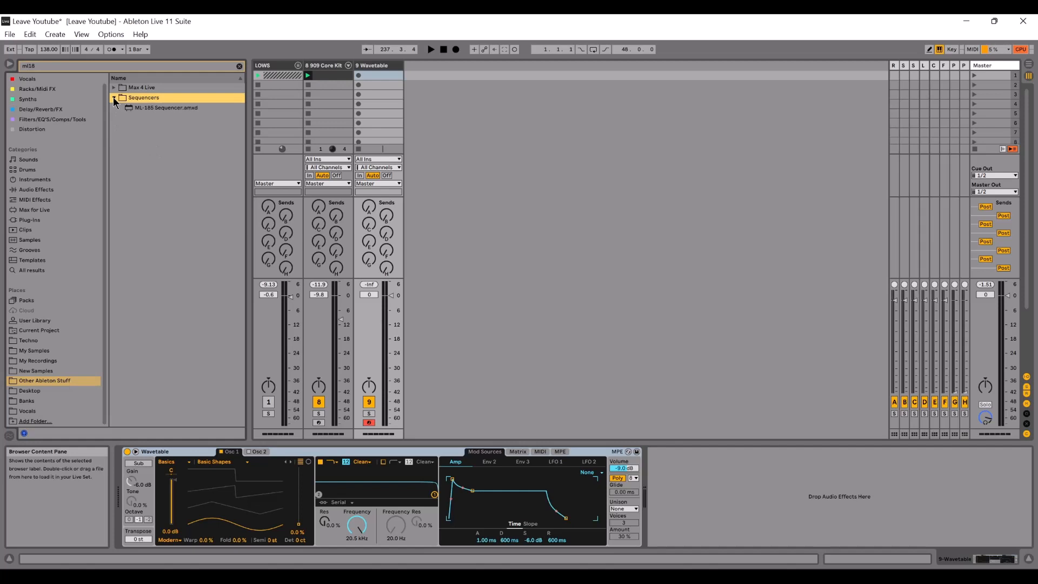
pyautogui.click(159, 106)
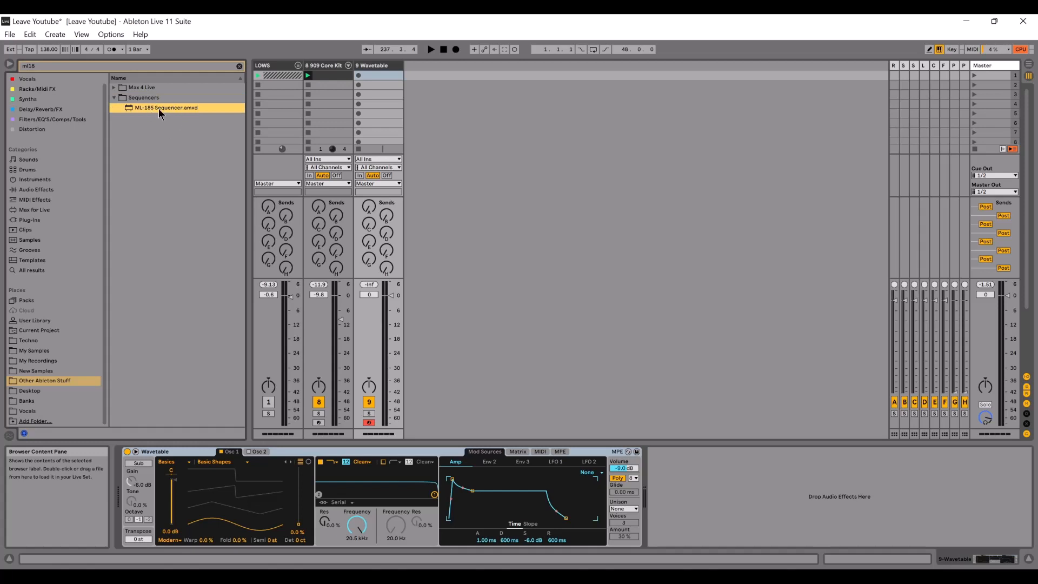
pyautogui.moveTo(159, 108); pyautogui.dragTo(118, 490)
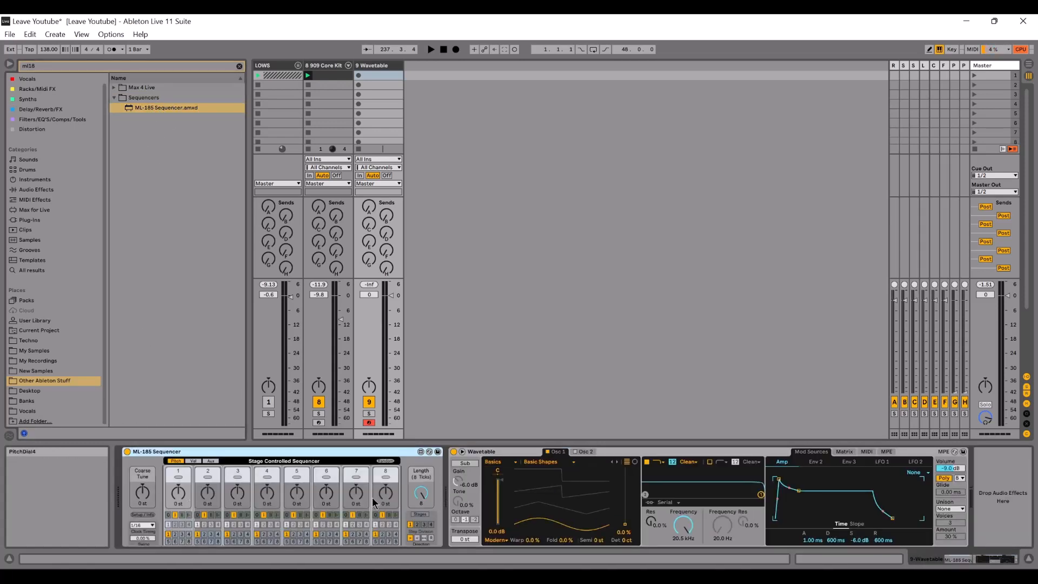
# Set the ML-185 Sequencer's length to 4, stages 1 to 4 to -19, -22, -17 and -18 st, and Coarse Tune to -5 st.
pyautogui.moveTo(420, 493); pyautogui.dragTo(421, 498)
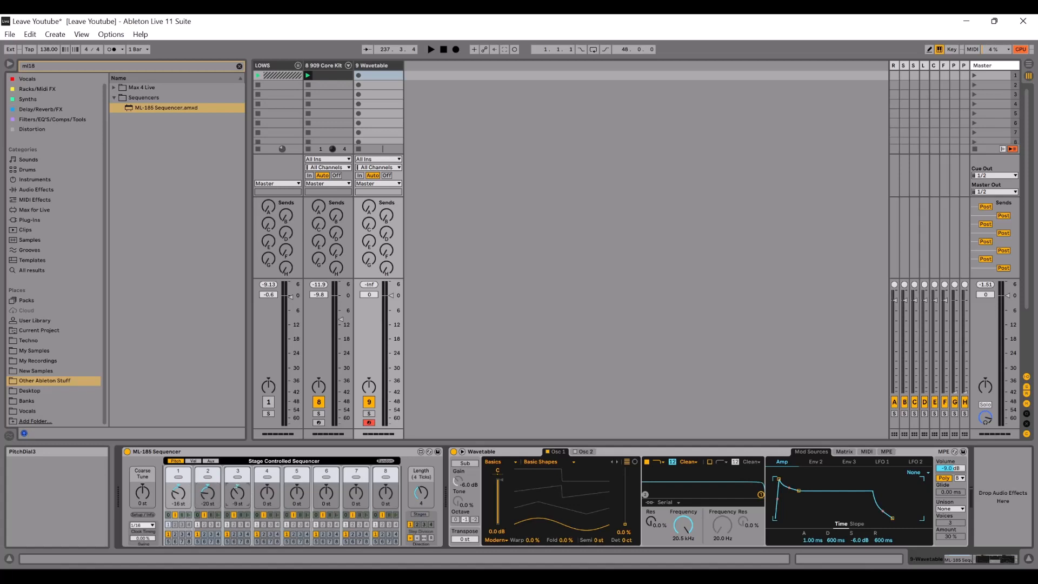
pyautogui.moveTo(259, 495); pyautogui.dragTo(259, 505)
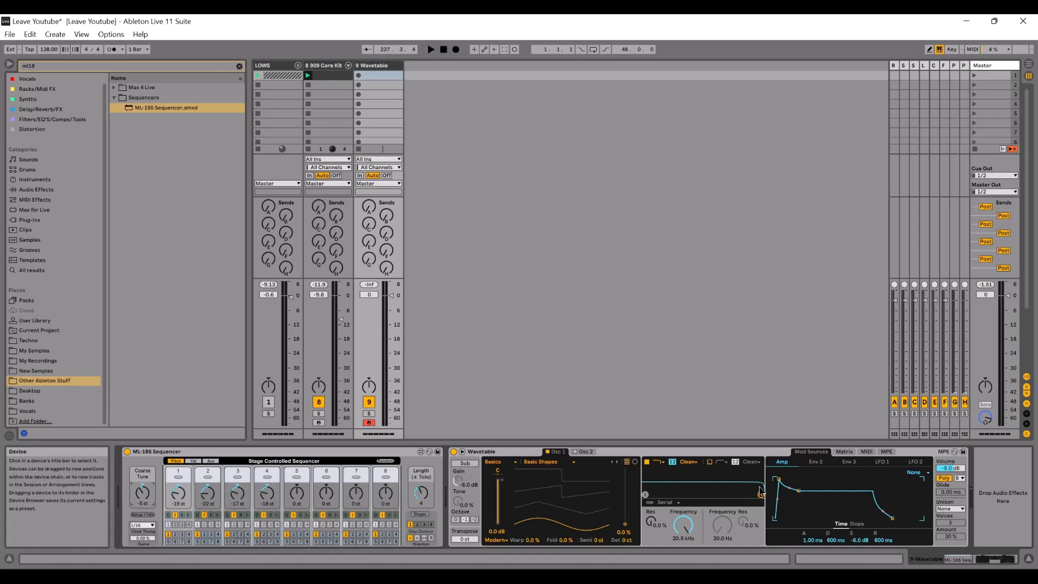
# Set Wavetable's first filter to 356 Hz with 21% resonance, and its amp envelope to 0 ms attack, long decay and 0.0 dB sustain.
pyautogui.moveTo(716, 497); pyautogui.dragTo(680, 491)
pyautogui.moveTo(801, 494); pyautogui.dragTo(802, 518)
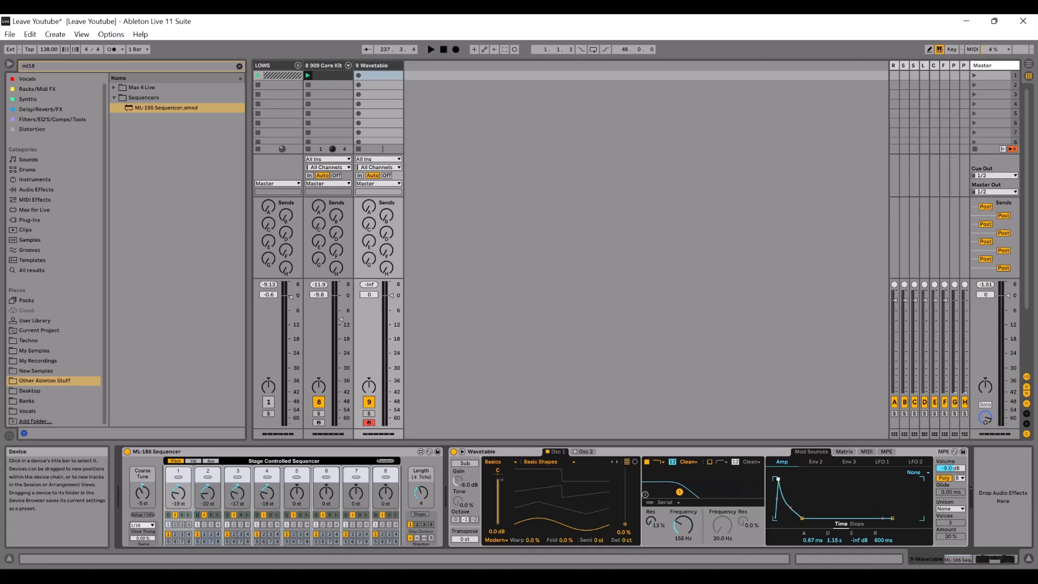
pyautogui.moveTo(778, 479); pyautogui.dragTo(775, 479)
pyautogui.moveTo(687, 493); pyautogui.dragTo(697, 488)
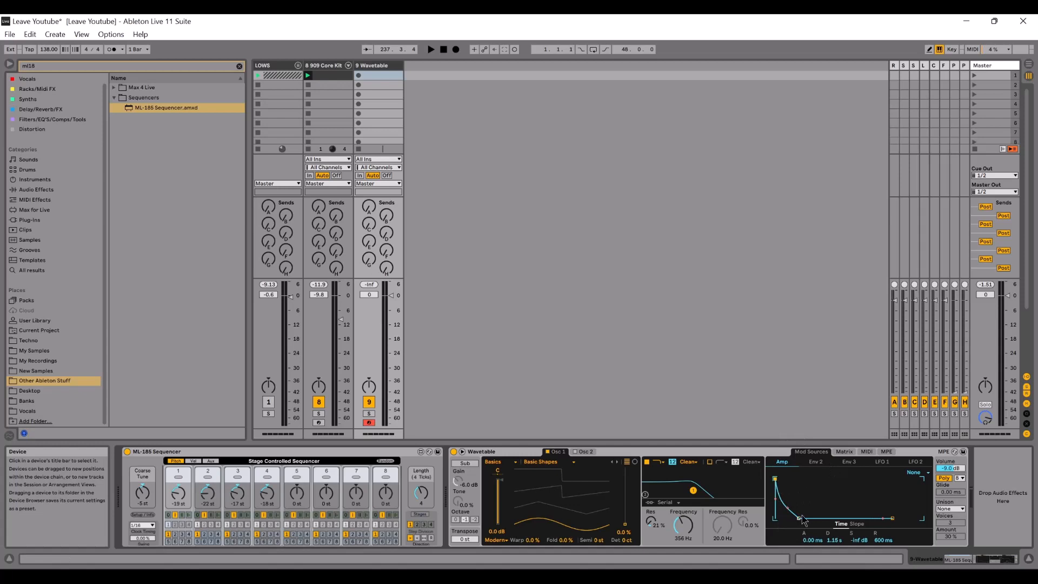
pyautogui.moveTo(798, 518); pyautogui.dragTo(820, 479)
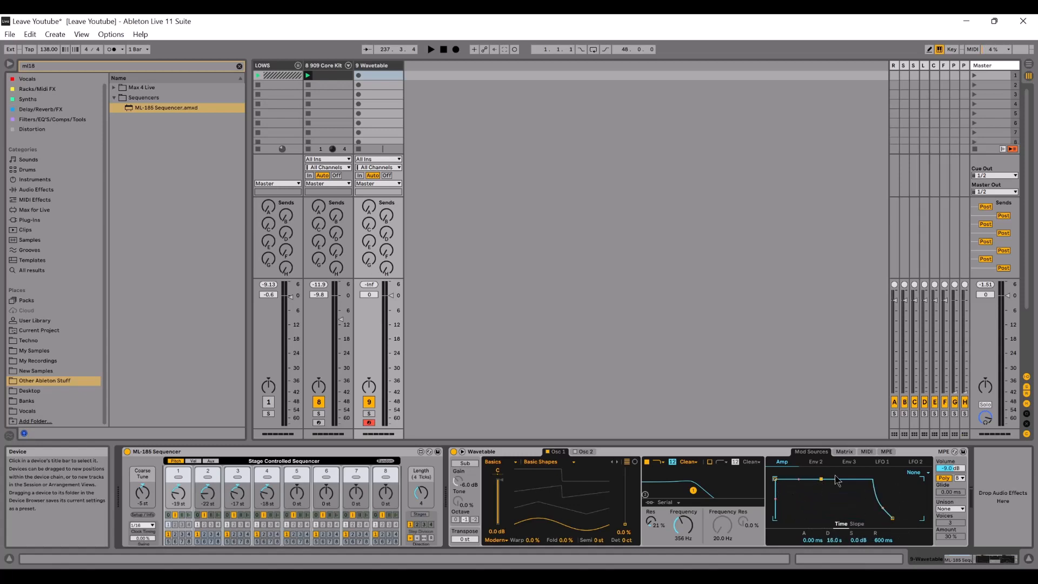
# With the Wavetable track at -10.0 dB and playing soloed, retune sequencer stages 1 to 4 to -20, -21, -18 and -21 st.
pyautogui.moveTo(391, 296); pyautogui.dragTo(391, 320)
pyautogui.click(372, 414)
pyautogui.press('space')
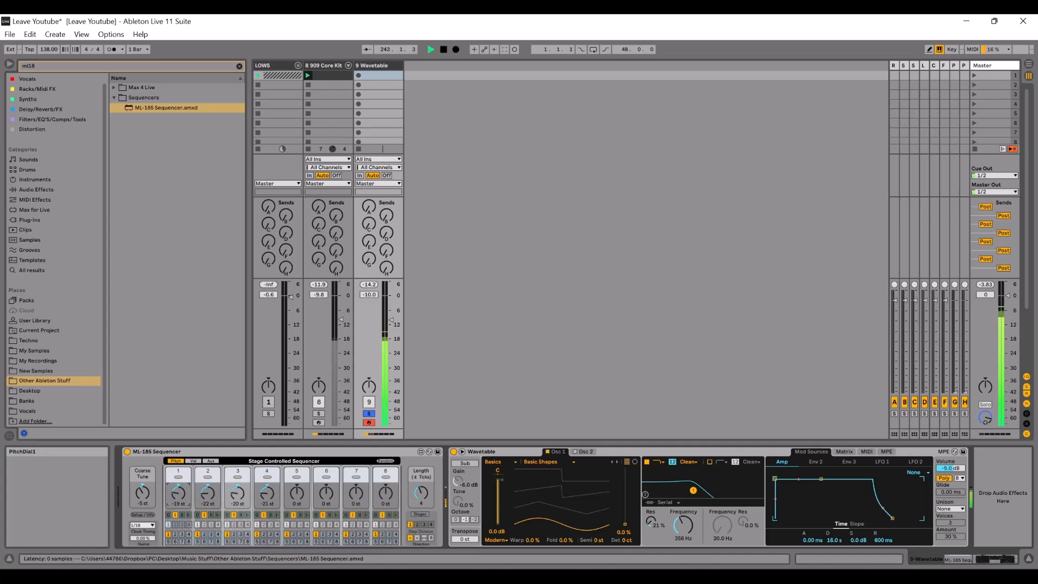
pyautogui.click(234, 497)
pyautogui.moveTo(234, 497); pyautogui.dragTo(206, 495)
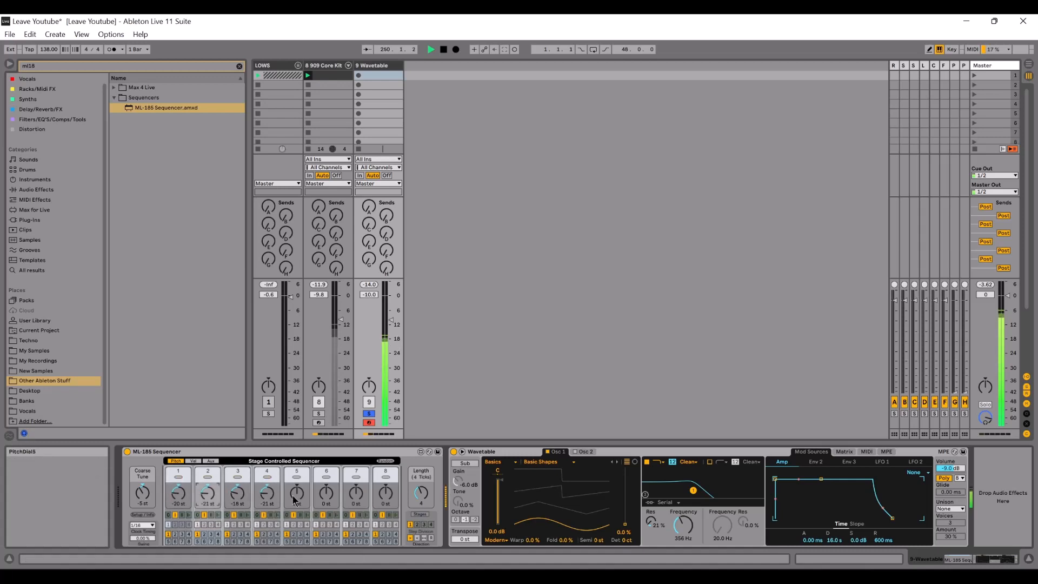
# Solo the 909 Core Kit alongside the Wavetable track and balance the Wavetable volume at -10.3 dB during playback.
pyautogui.moveTo(392, 320); pyautogui.dragTo(391, 313)
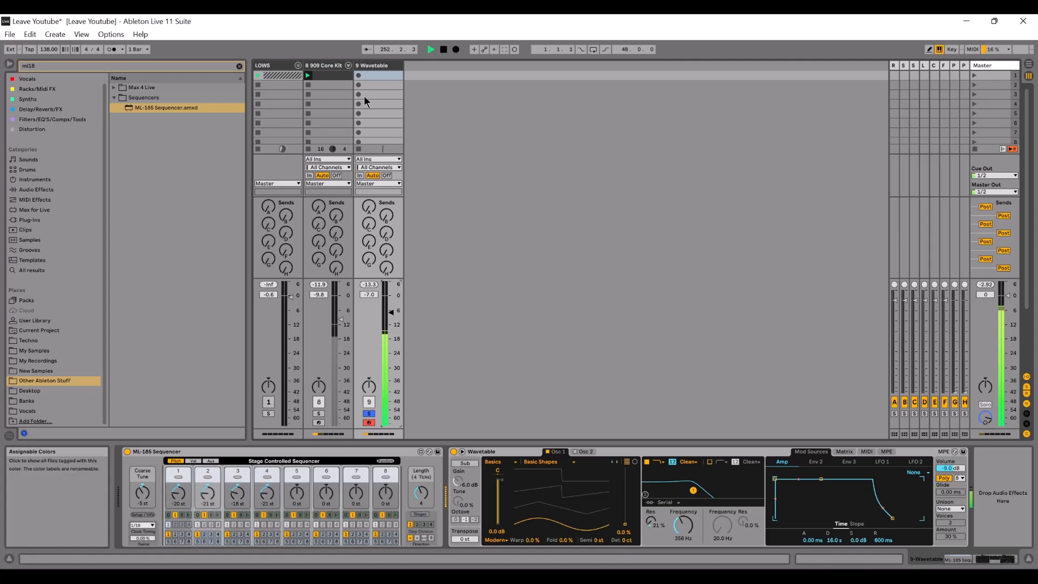
pyautogui.click(318, 414)
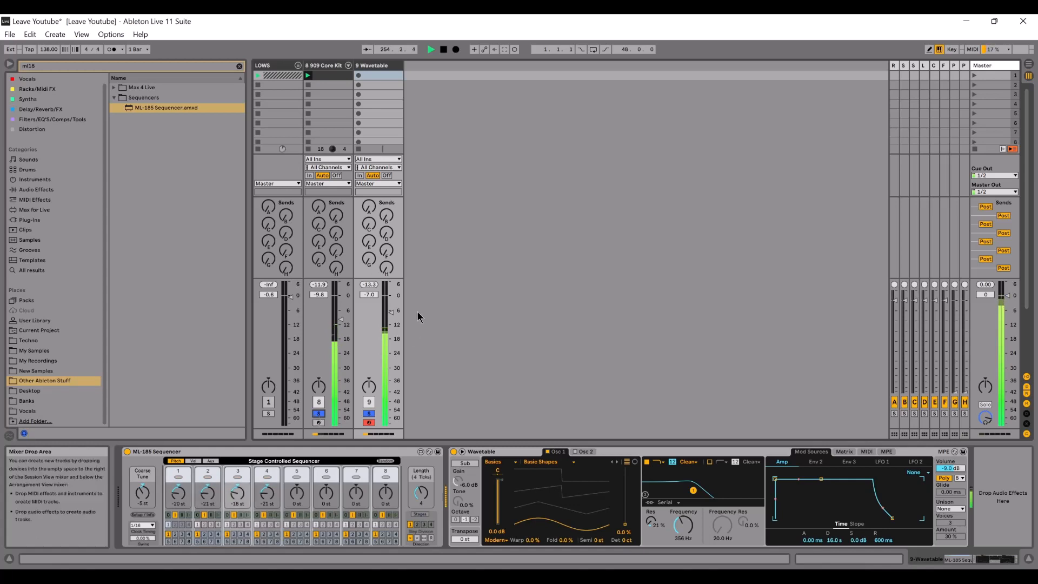
pyautogui.moveTo(392, 313); pyautogui.dragTo(392, 320)
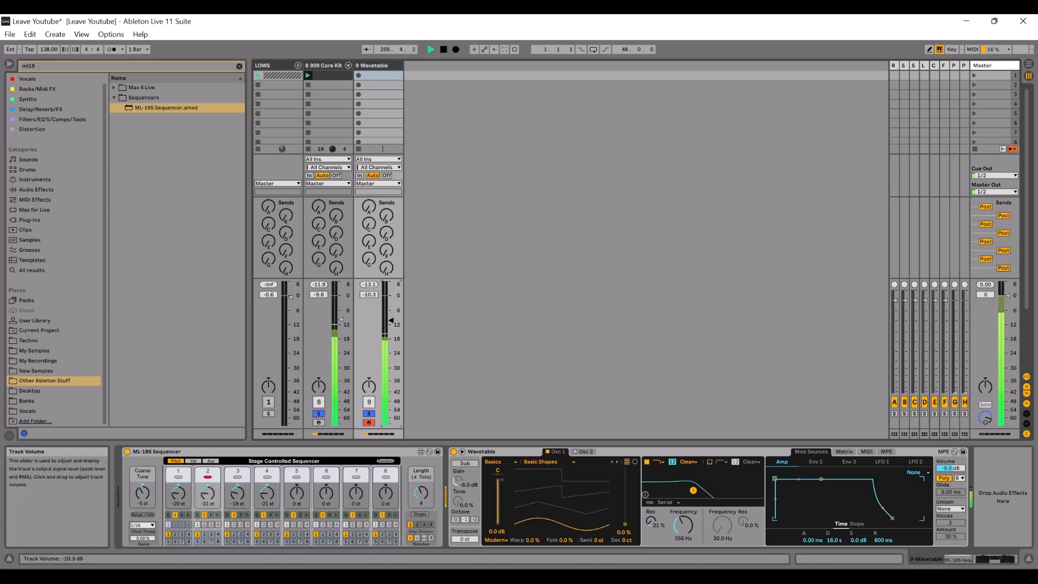
pyautogui.press('space')
# Activate, solo and unfold the LOWS group, and play it with PERC BASS deactivated for comparison.
pyautogui.click(268, 414)
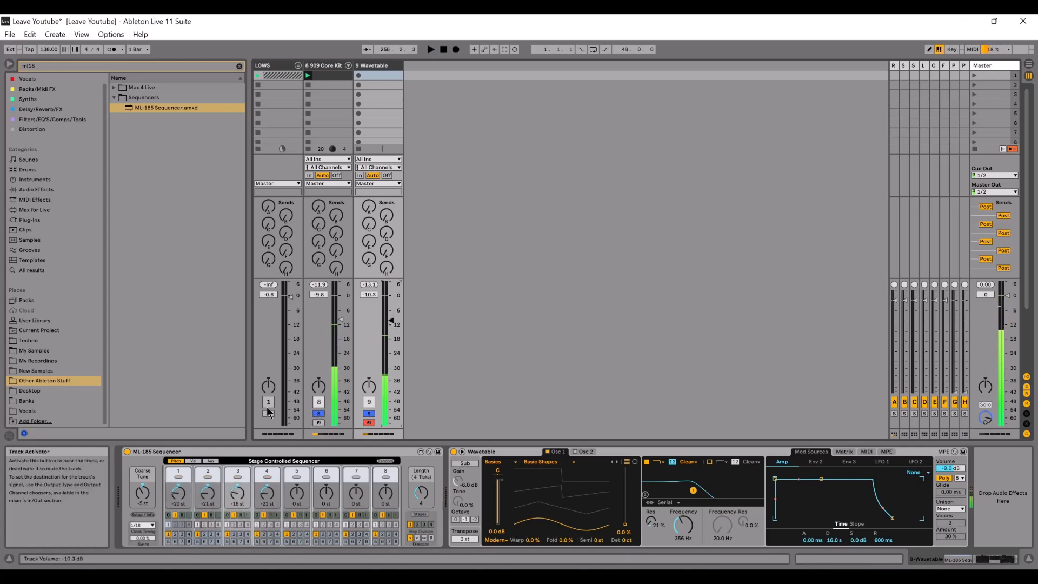
pyautogui.press('space')
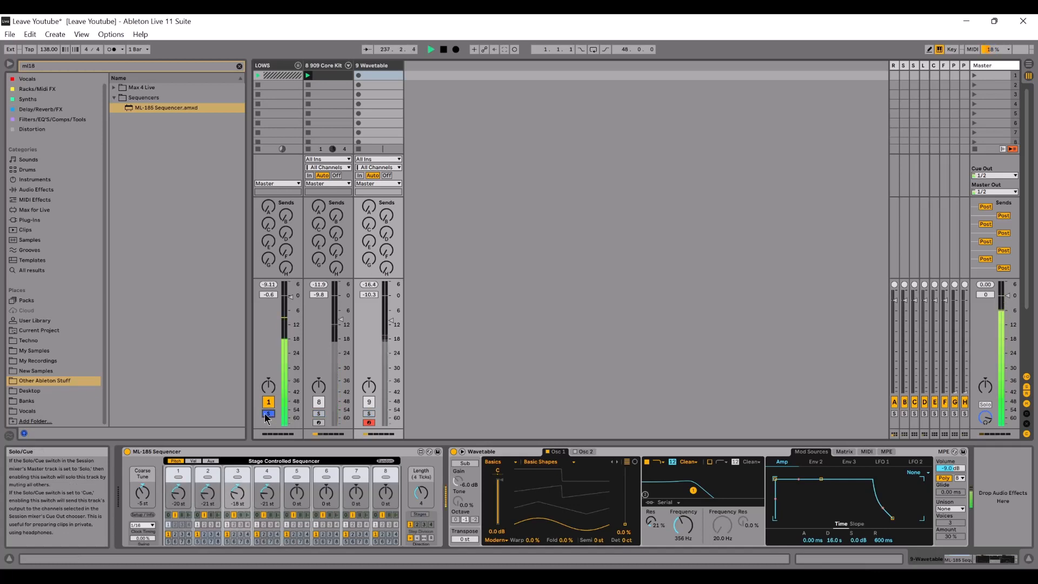
pyautogui.click(298, 65)
pyautogui.press('space')
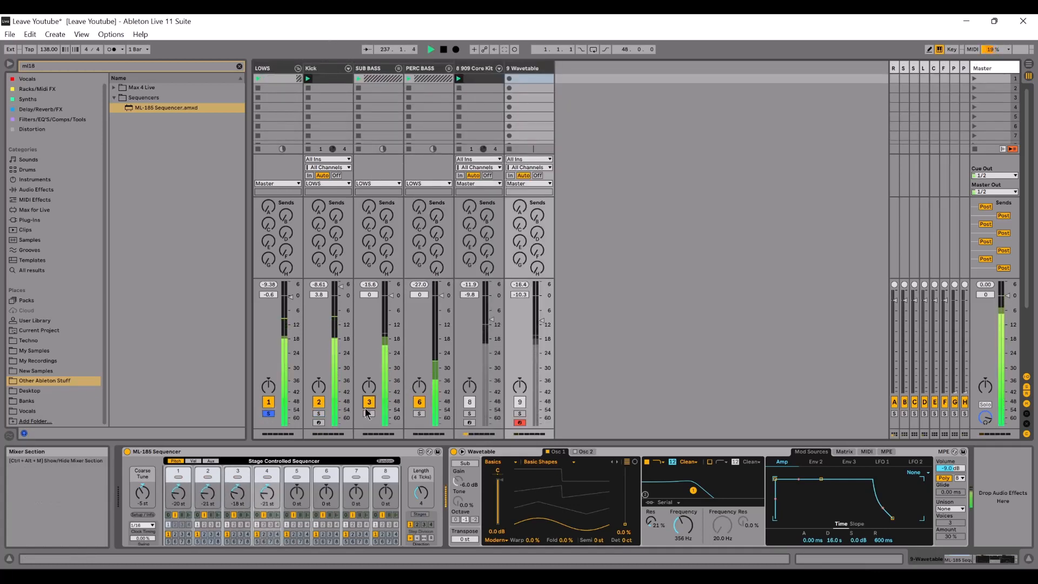
pyautogui.click(414, 401)
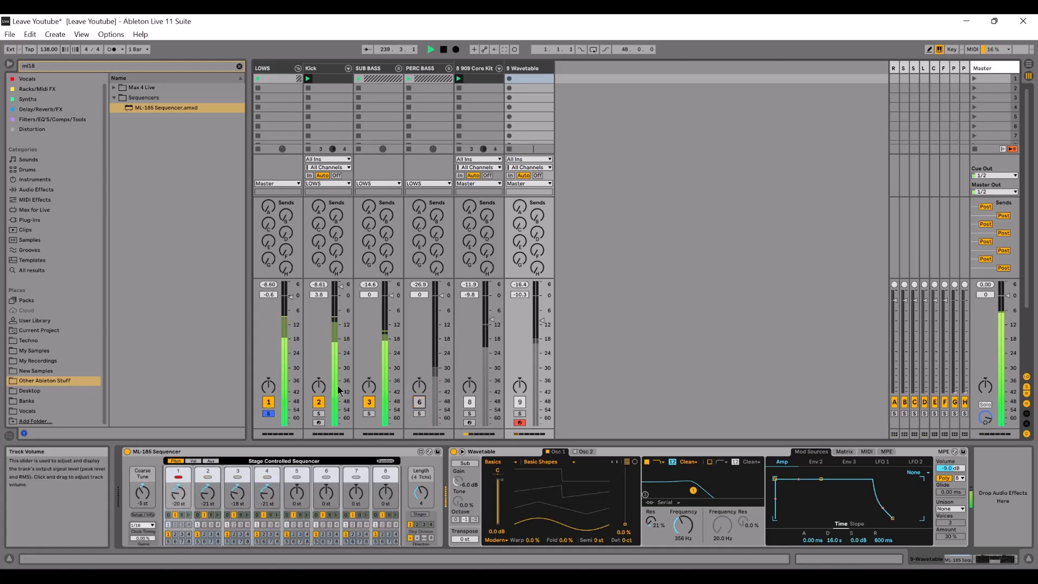
pyautogui.press('space')
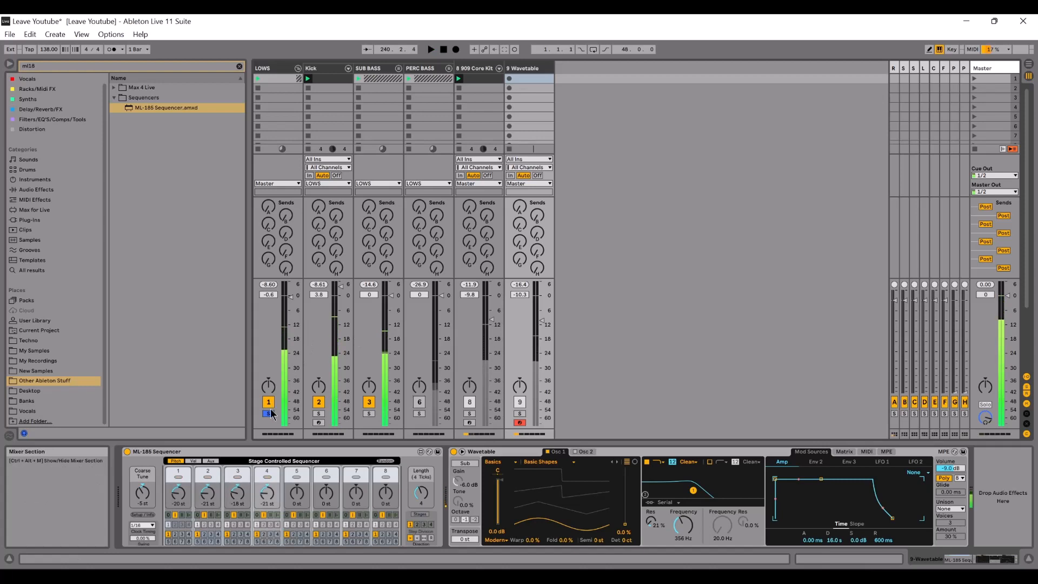
# Unsolo and deactivate the LOWS group, and play the 909 Core Kit and Wavetable tracks soloed together.
pyautogui.click(269, 413)
pyautogui.click(269, 403)
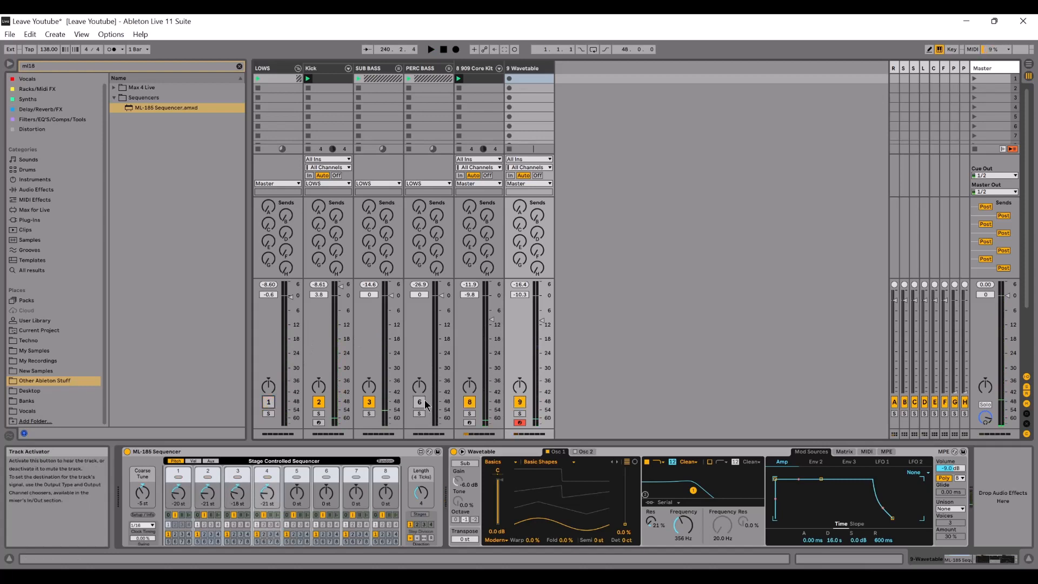
pyautogui.click(470, 414)
pyautogui.keyDown('ctrl'); pyautogui.click(520, 414); pyautogui.keyUp('ctrl')
pyautogui.press('space')
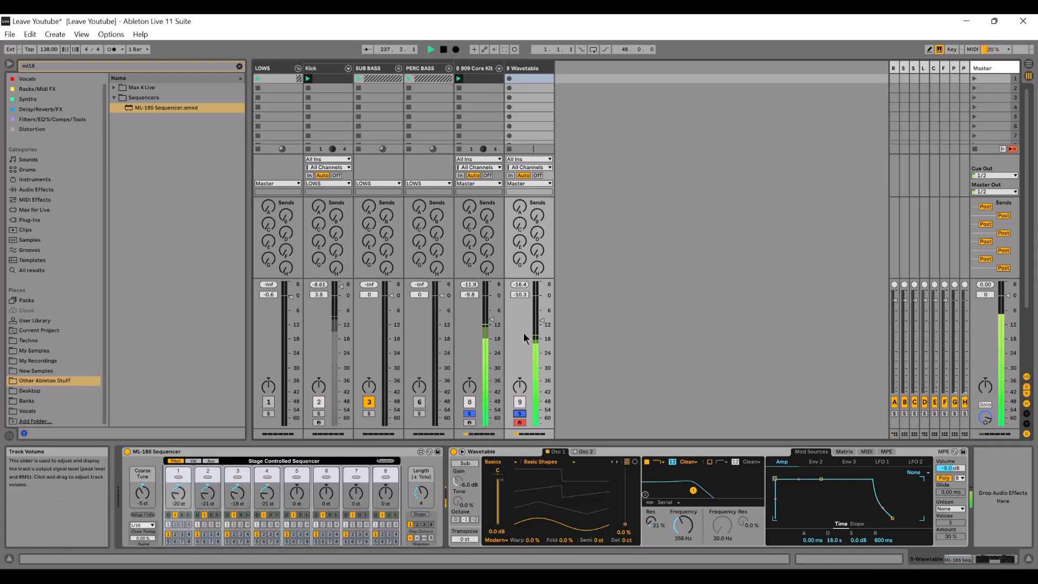
# Stop playback, retune stage 2 of the ML-185 Sequencer to -17 st, and play both soloed tracks again.
pyautogui.press('space')
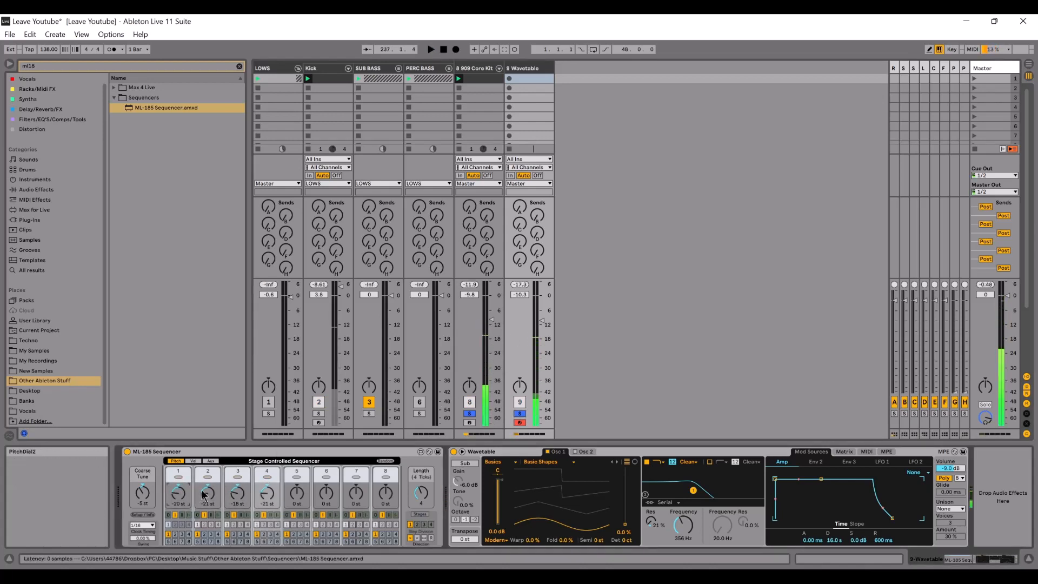
pyautogui.moveTo(221, 494); pyautogui.dragTo(222, 486)
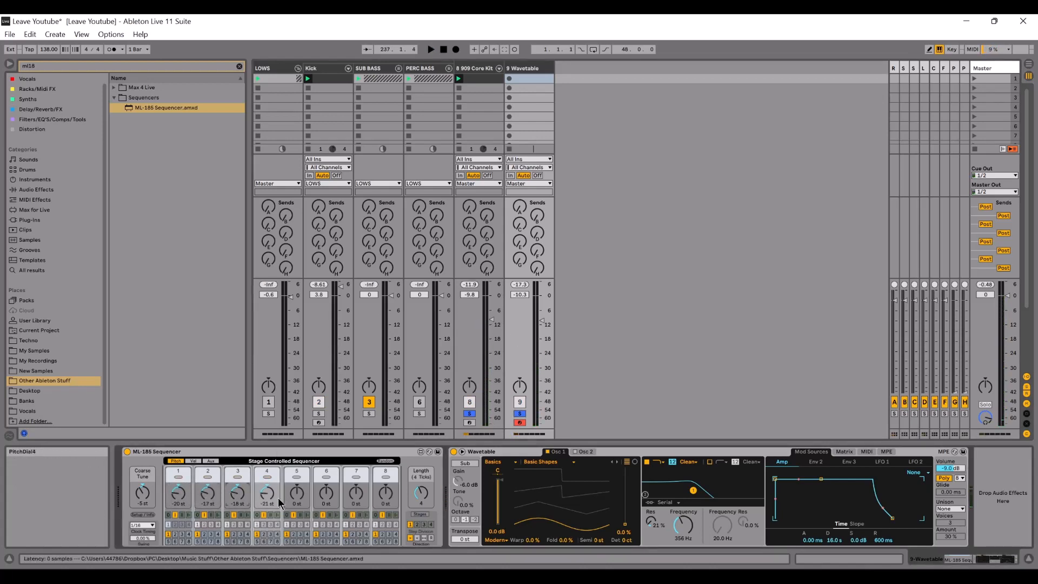
pyautogui.press('space')
pyautogui.moveTo(279, 503); pyautogui.dragTo(275, 499)
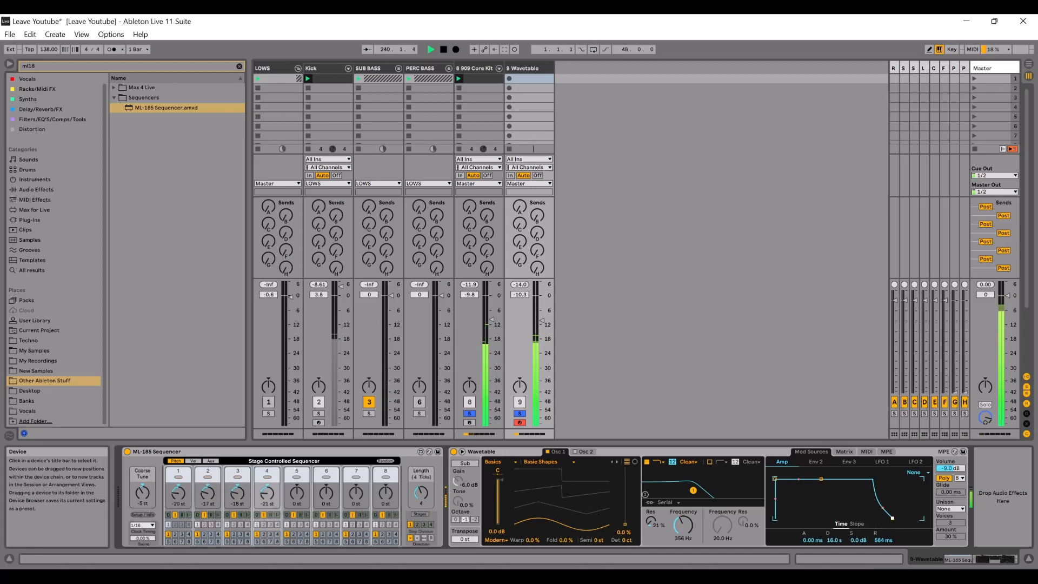
# Try a Wavetable amp envelope with 7.10 s decay, -inf sustain and 2.04 s release, and undo the latest changes.
pyautogui.moveTo(893, 518); pyautogui.dragTo(899, 518)
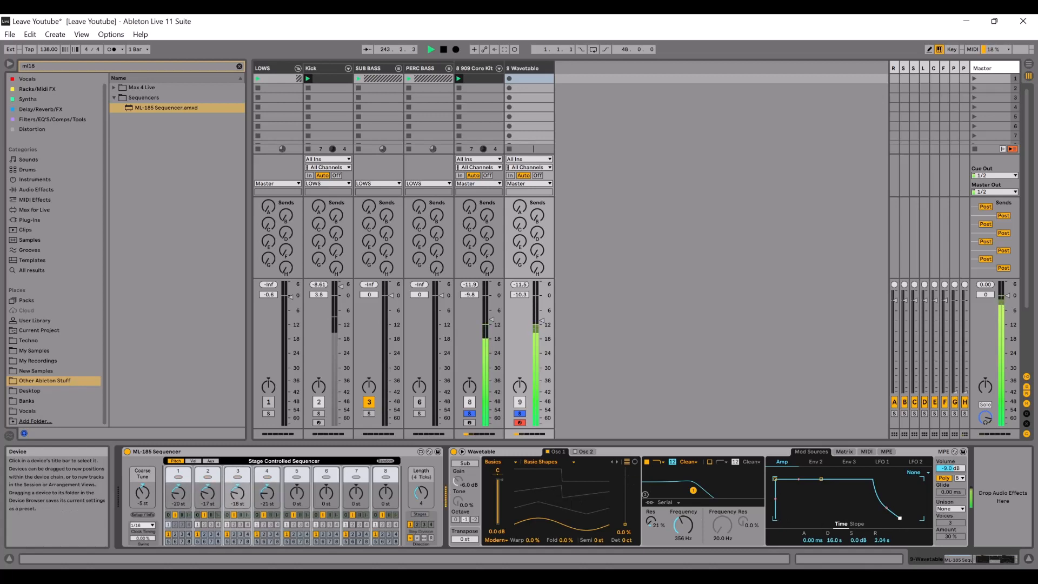
pyautogui.moveTo(822, 479); pyautogui.dragTo(819, 518)
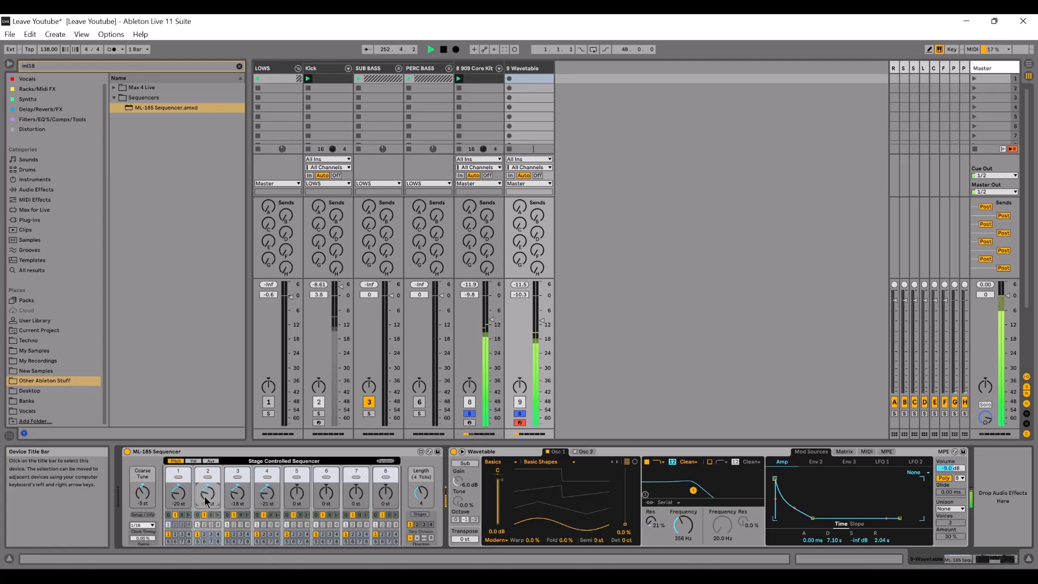
pyautogui.press('space')
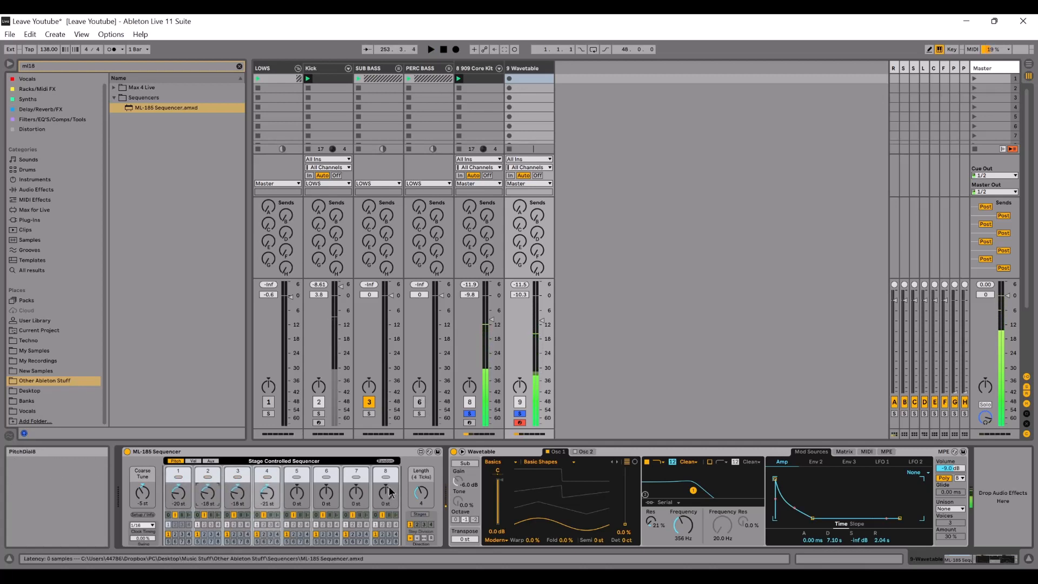
pyautogui.hotkey('ctrl', 'z')
pyautogui.hotkey('ctrl', 'z')
pyautogui.hotkey('ctrl', 'z')
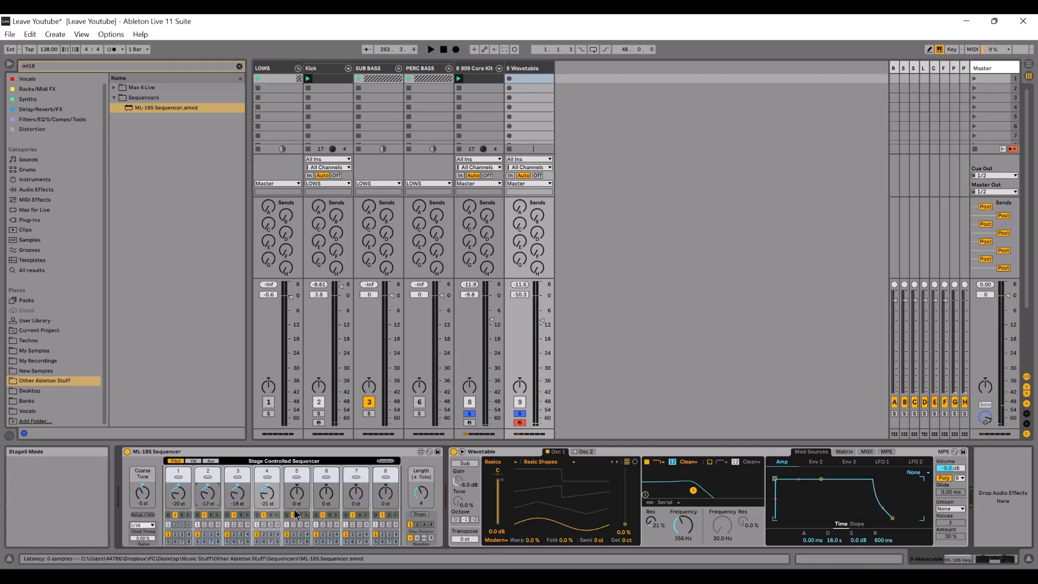
# Compare the new sounds with the originals by soloing the Kick and the LOWS group during playback, and unsolo them and stop.
pyautogui.press('space')
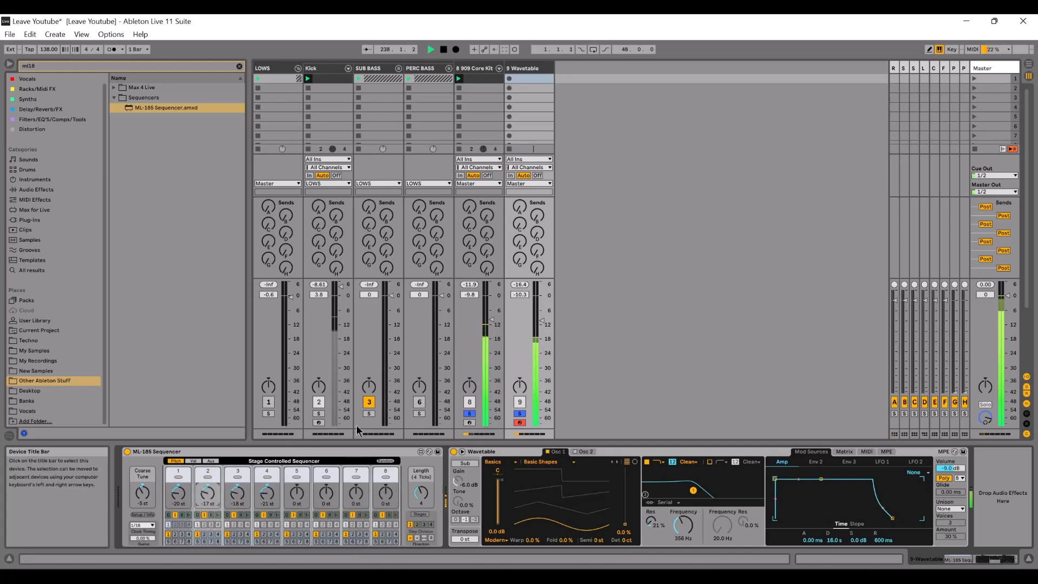
pyautogui.click(319, 414)
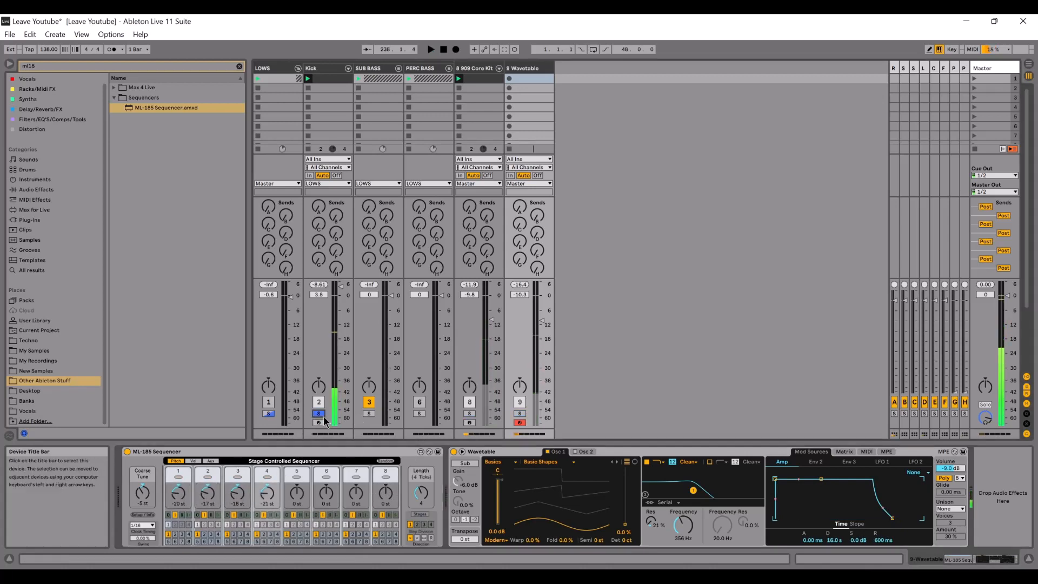
pyautogui.click(269, 414)
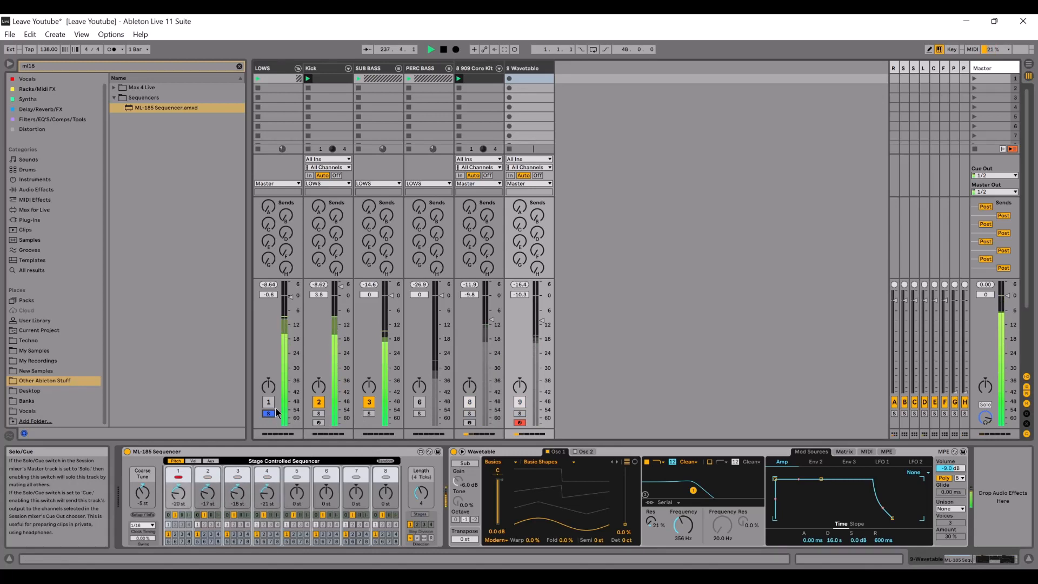
pyautogui.press('space')
pyautogui.click(268, 413)
pyautogui.press('space')
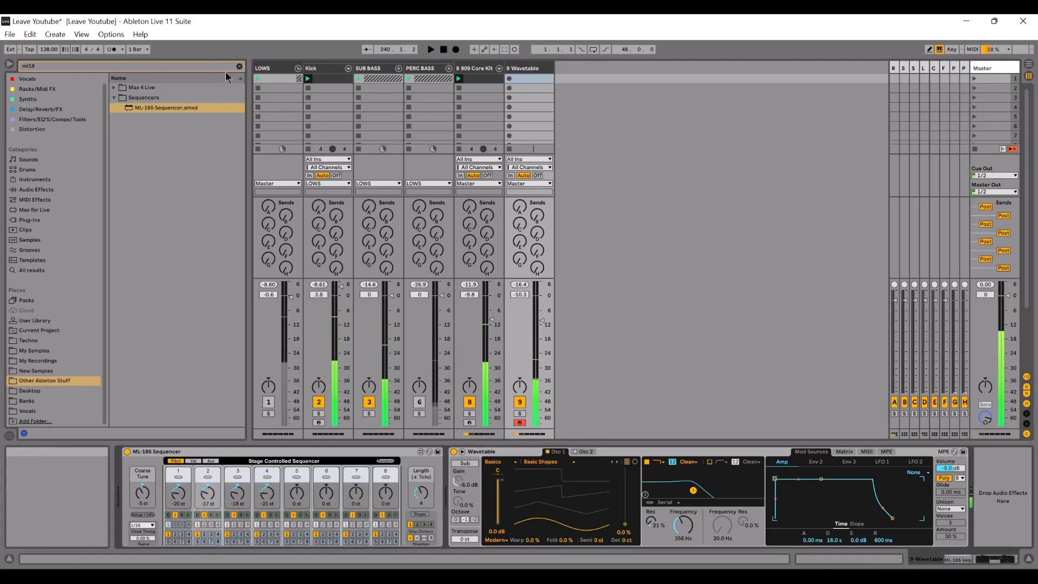
# Load Kickstart-64bit from the Filters/EQ'S/Comps/Tools collection onto the Wavetable track and show its plug-in window.
pyautogui.click(53, 110)
pyautogui.click(240, 65)
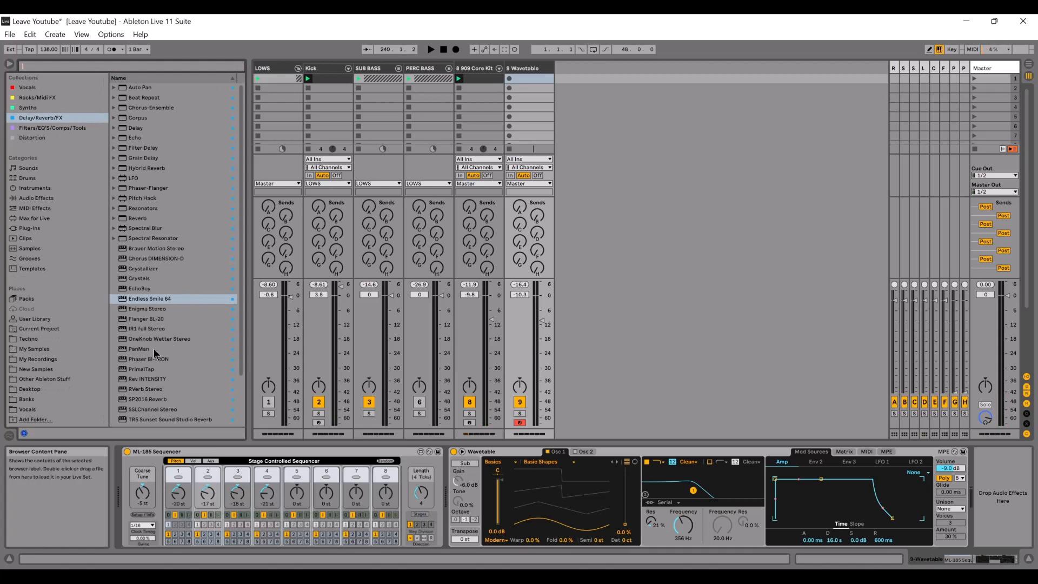
pyautogui.scroll(-3, 147, 373)
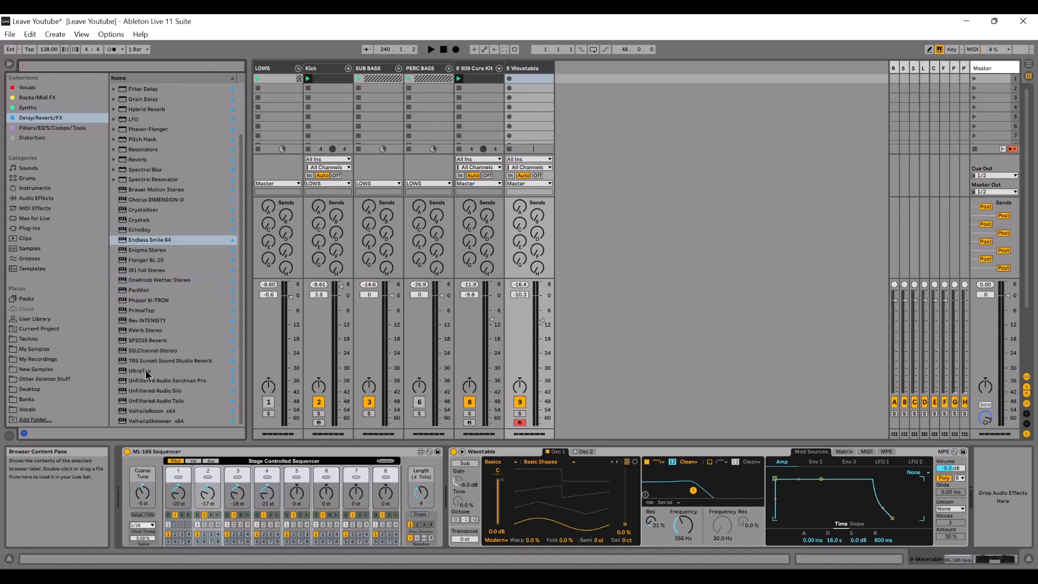
pyautogui.click(52, 128)
pyautogui.scroll(-3, 161, 318)
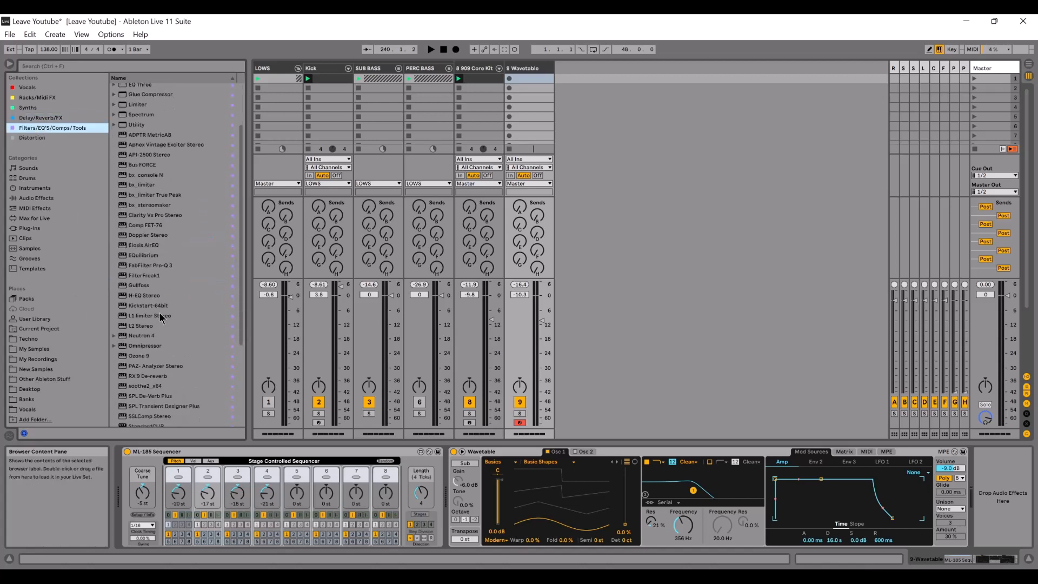
pyautogui.doubleClick(149, 306)
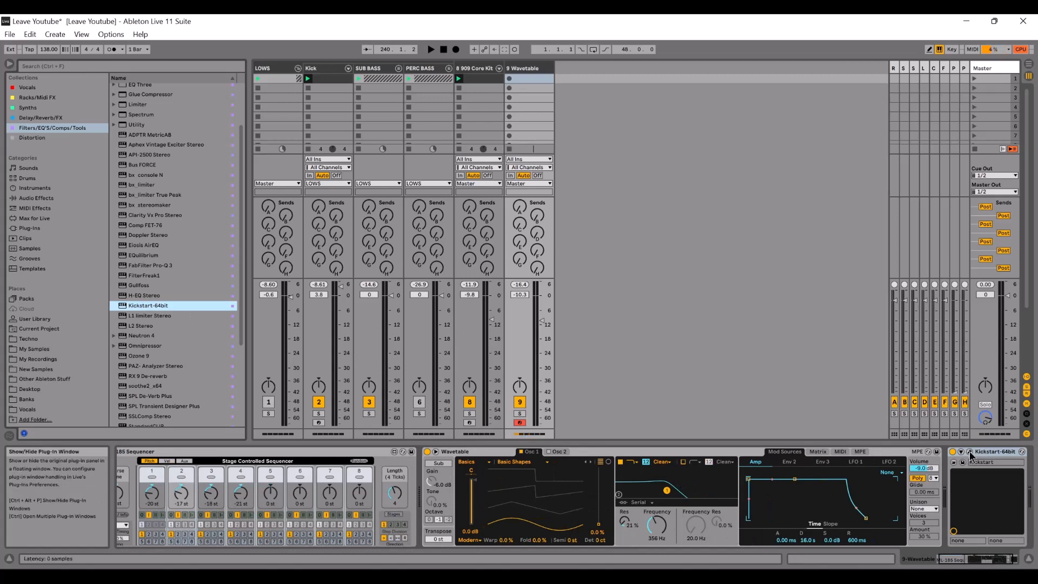
pyautogui.click(970, 452)
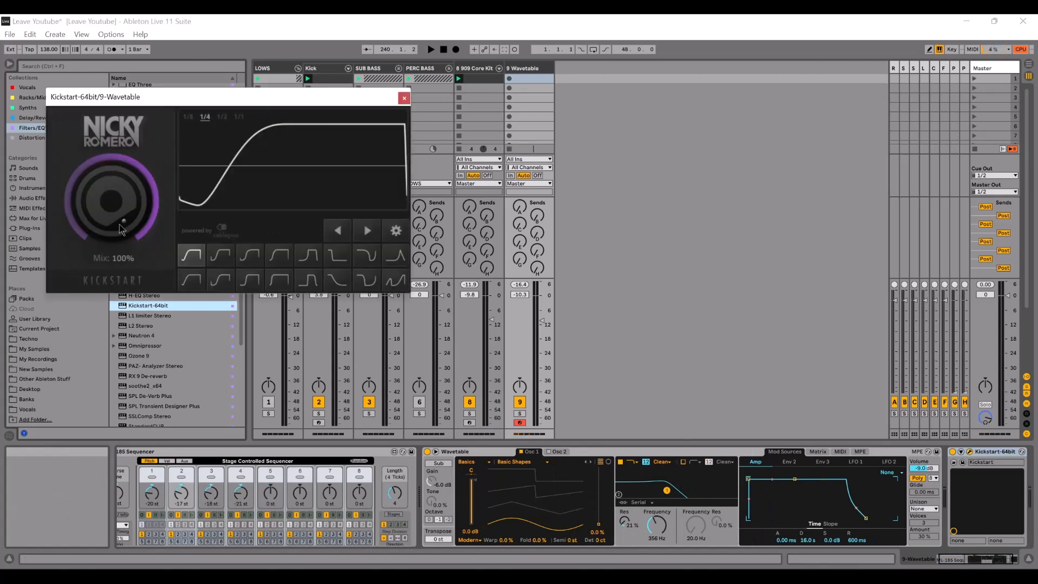
pyautogui.moveTo(121, 230)
pyautogui.mouseDown()
pyautogui.moveTo(121, 275)
pyautogui.moveTo(121, 227)
pyautogui.mouseUp()
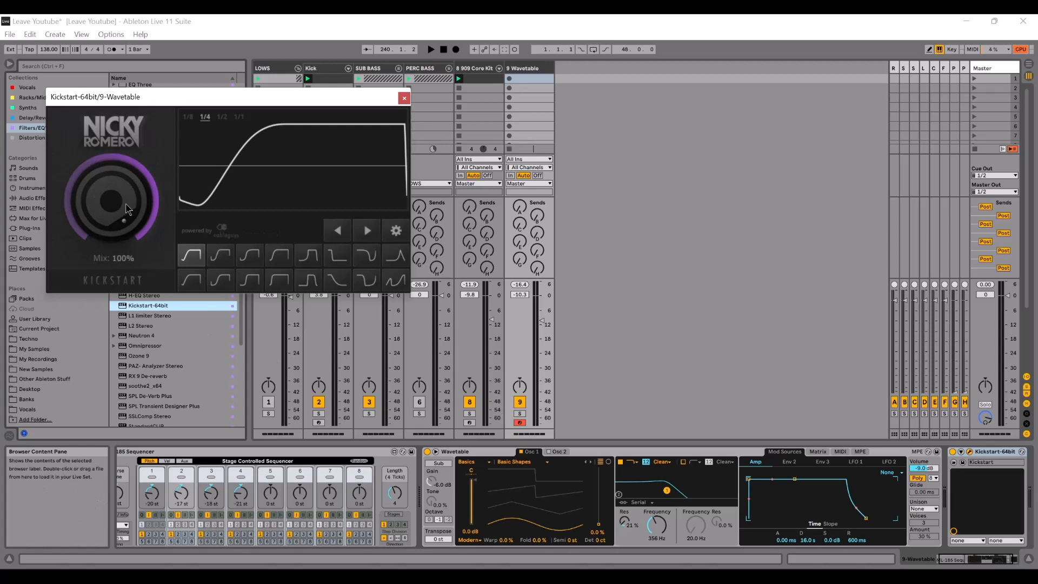
# With the Wavetable track soloed and playing, set Kickstart to the Subbass Chain curve at 84% mix and close its window.
pyautogui.click(518, 415)
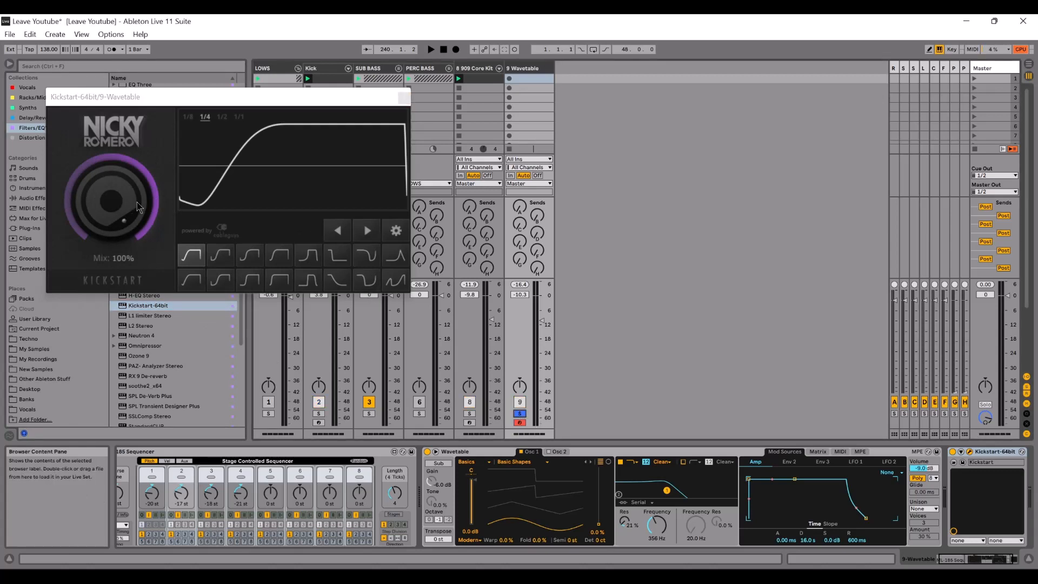
pyautogui.click(308, 255)
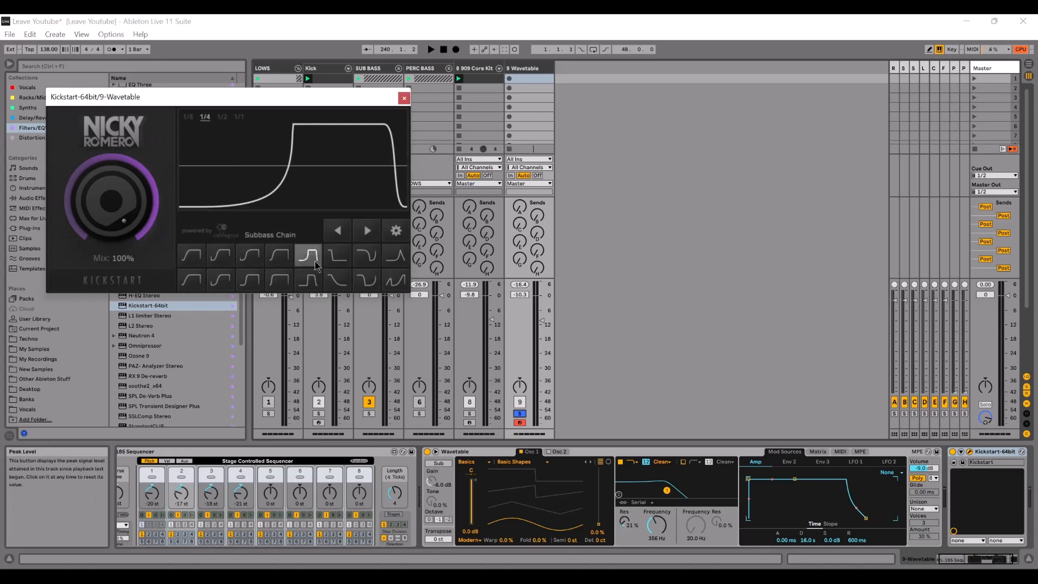
pyautogui.moveTo(115, 228)
pyautogui.mouseDown()
pyautogui.moveTo(116, 271)
pyautogui.moveTo(115, 237)
pyautogui.mouseUp()
pyautogui.press('space')
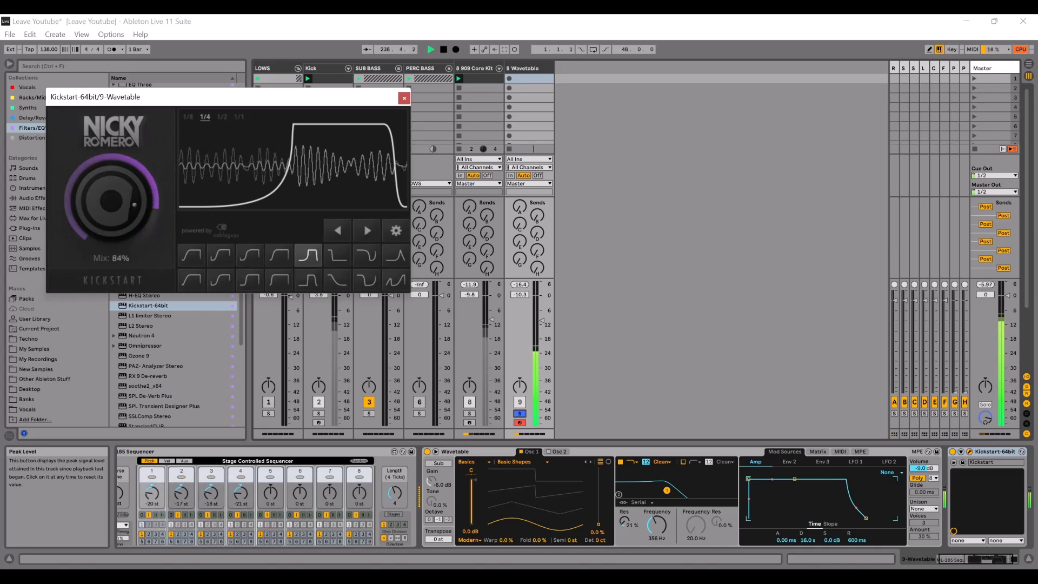
pyautogui.click(404, 98)
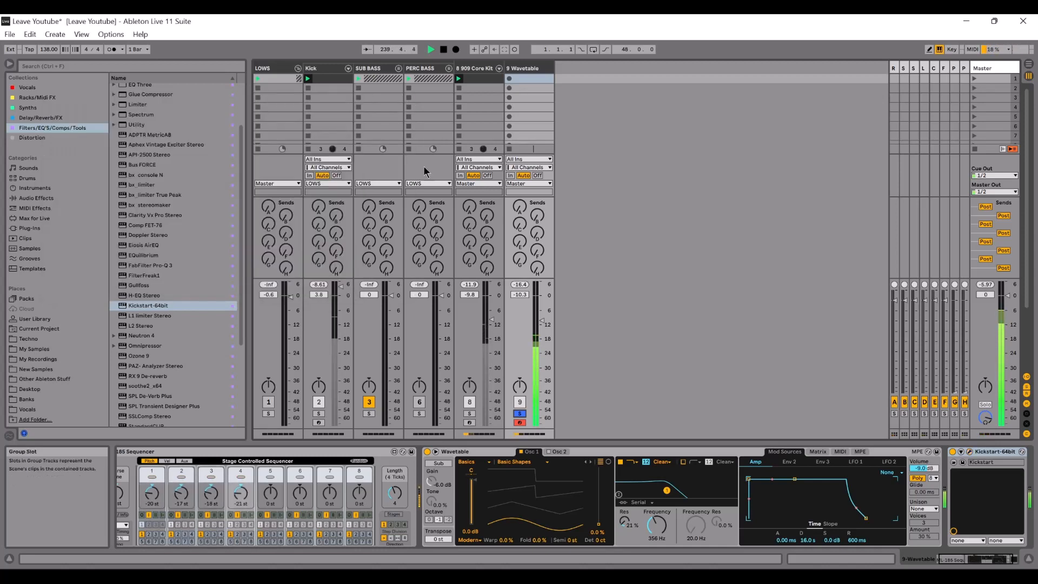
# Solo the 909 Core Kit as well, and set the Wavetable filter to 172 Hz with 7.8% resonance and the track volume to -11.1 dB.
pyautogui.click(470, 414)
pyautogui.moveTo(541, 321); pyautogui.dragTo(541, 322)
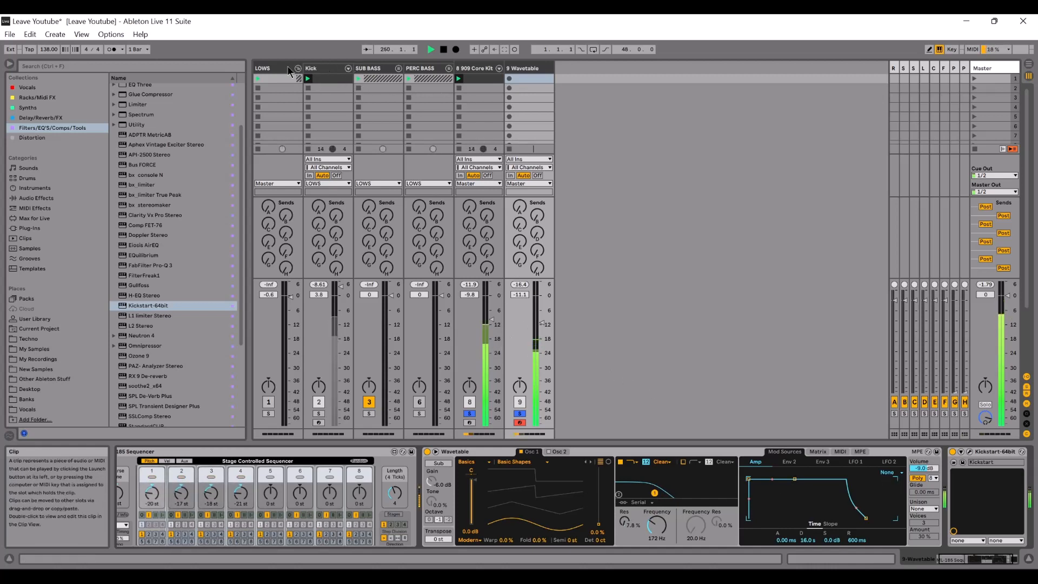
# Listen to PERC BASS soloed with LOWS activated, unfold it to inspect its original track, and unsolo it, deactivate LOWS and fold the group.
pyautogui.click(490, 69)
pyautogui.click(405, 68)
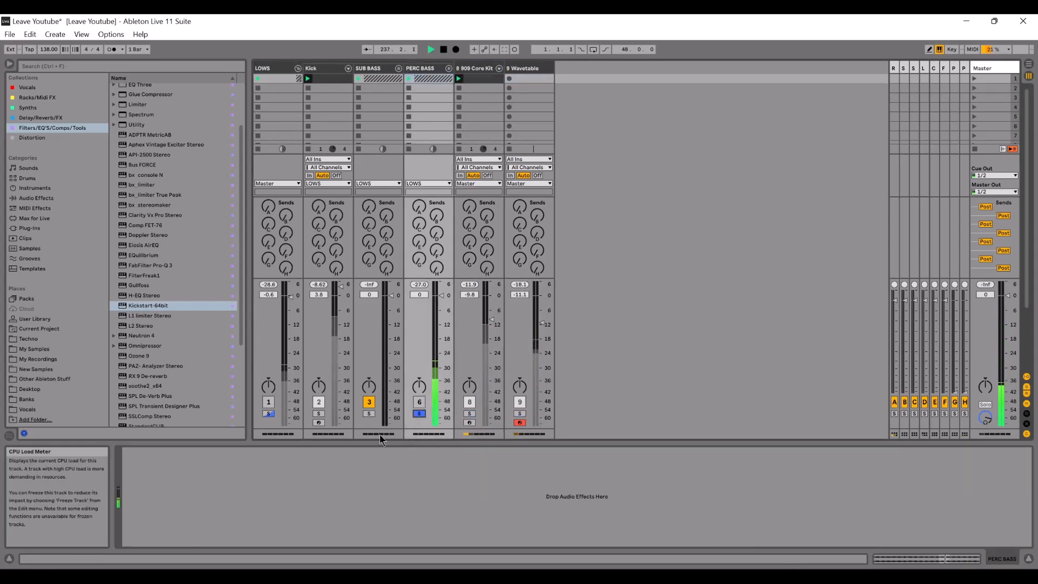
pyautogui.click(269, 403)
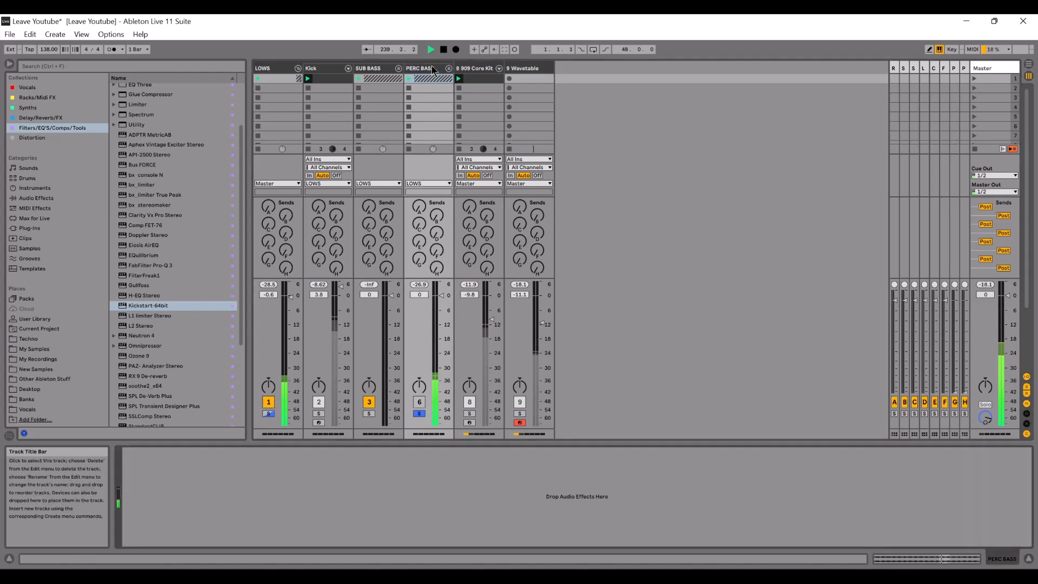
pyautogui.doubleClick(431, 66)
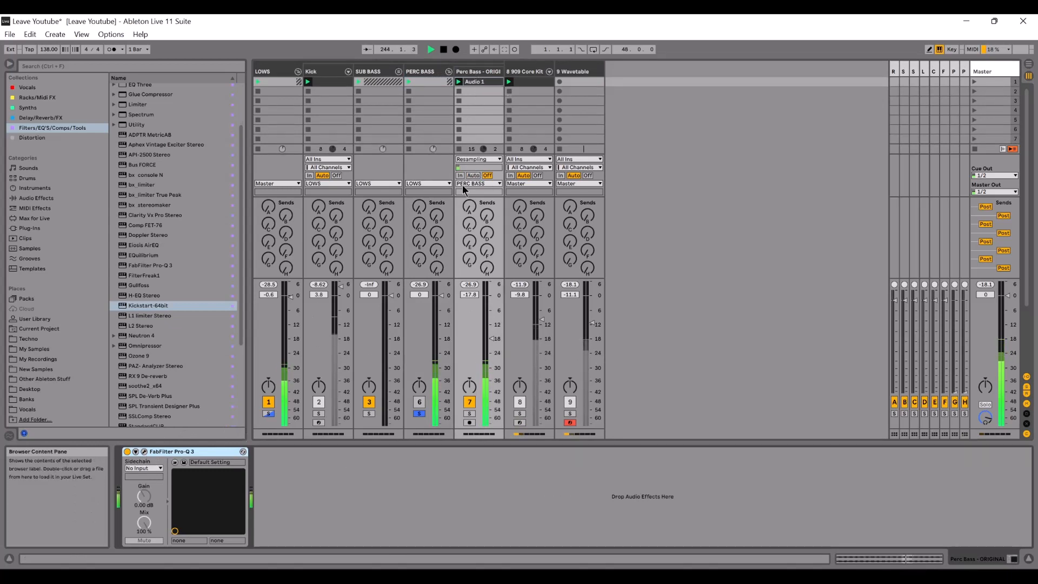
pyautogui.click(420, 414)
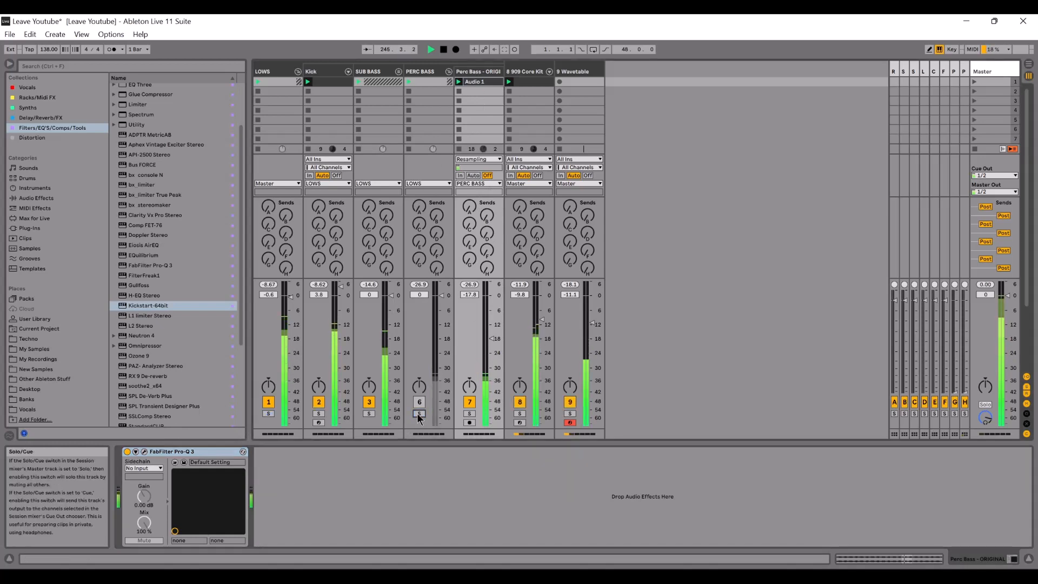
pyautogui.click(268, 402)
pyautogui.click(297, 72)
# Rename the Wavetable track SUB BASS and the 909 Core Kit track KICK.
pyautogui.click(378, 65)
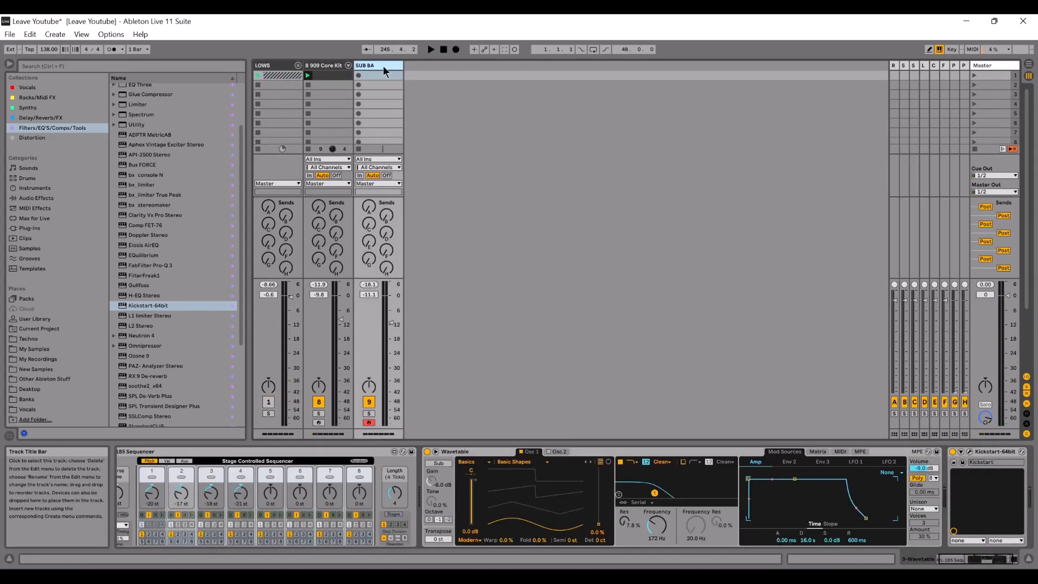
pyautogui.click(322, 67)
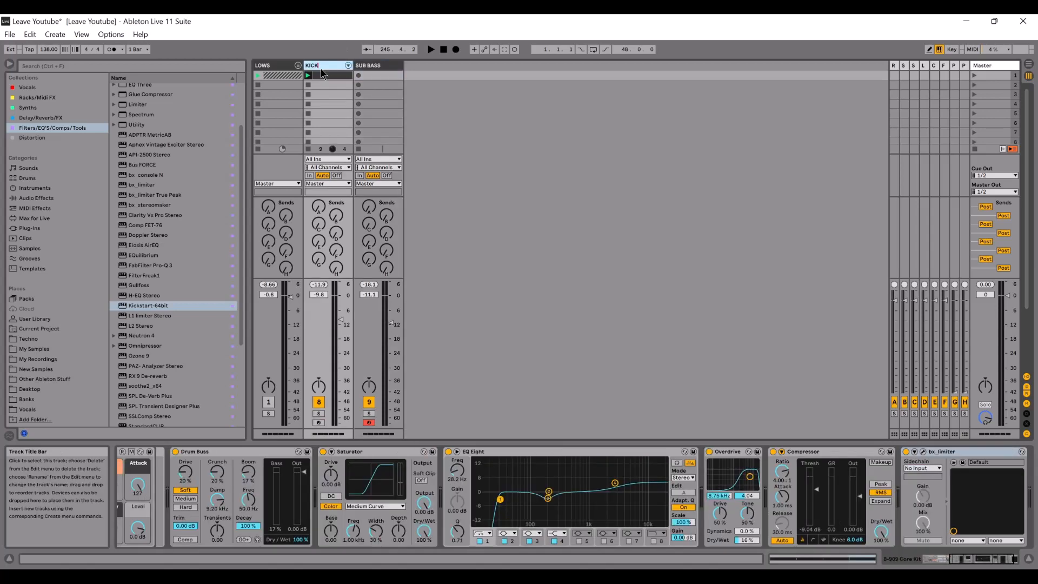
pyautogui.write('KICK')
pyautogui.press('Return')
# Insert a new MIDI track after SUB BASS and select it to show its empty device chain.
pyautogui.rightClick(431, 87)
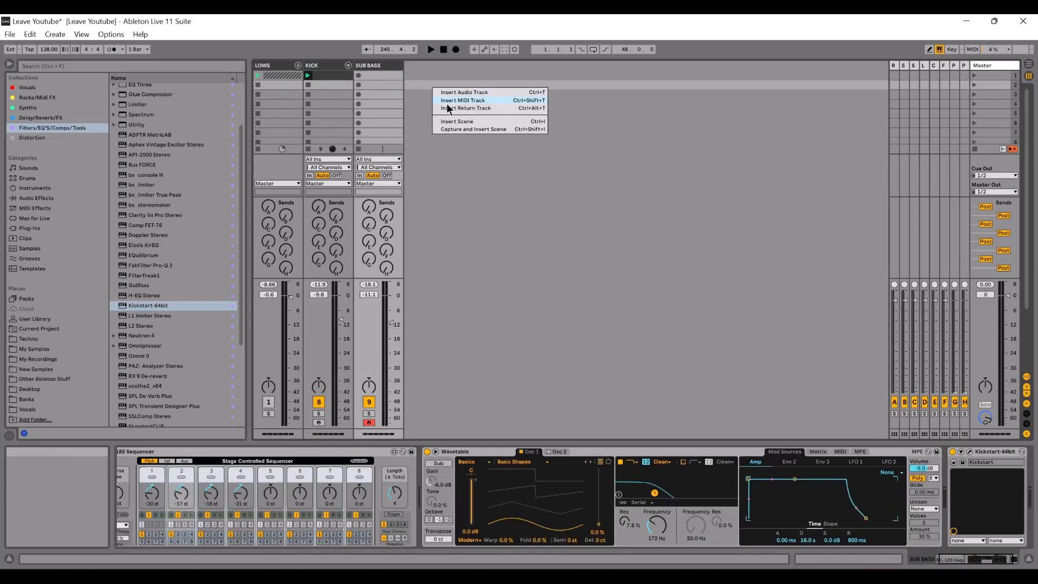
pyautogui.click(448, 108)
pyautogui.click(381, 66)
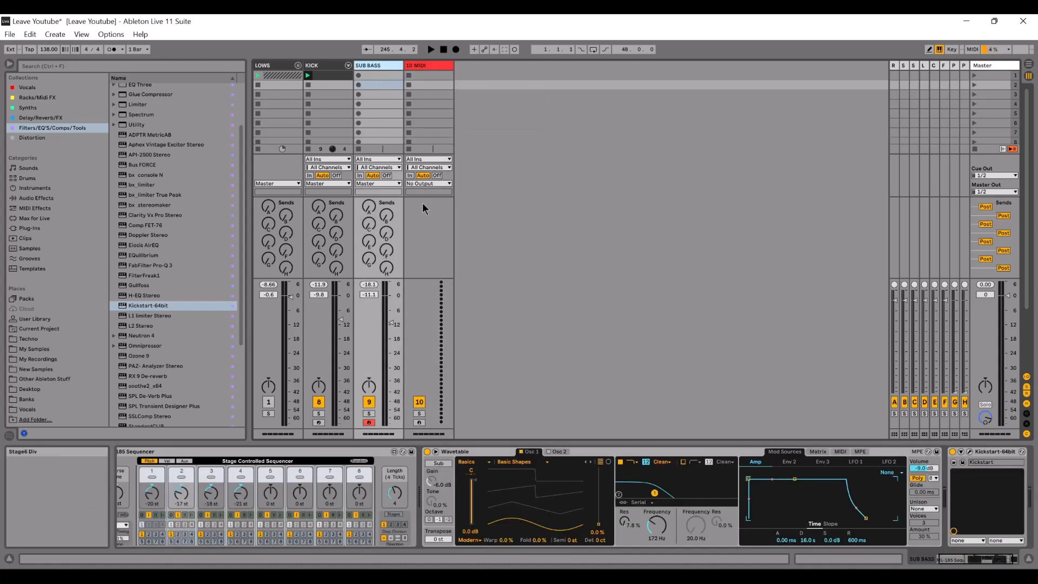
pyautogui.click(445, 66)
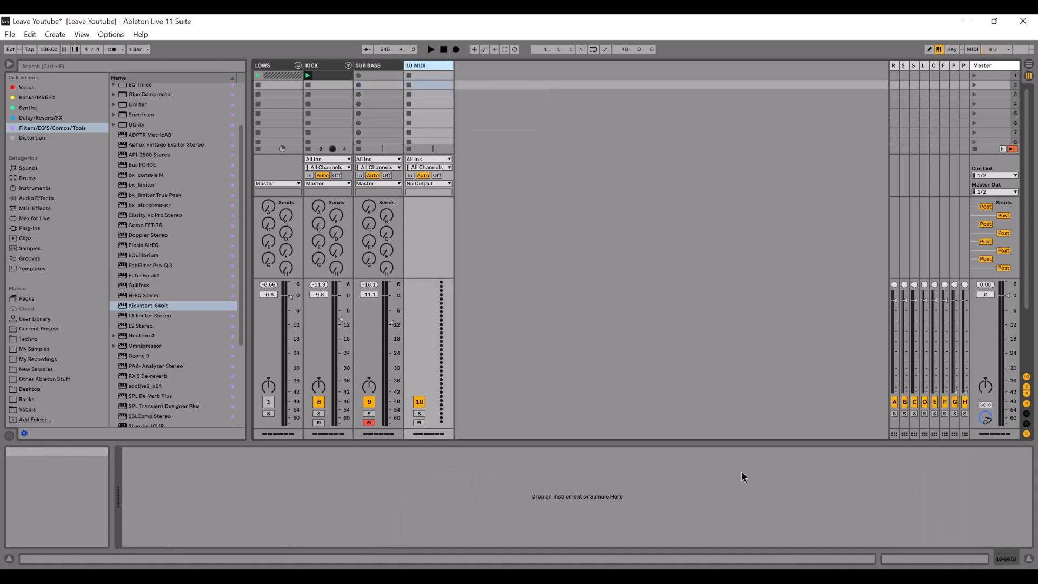
# Copy the ML-185 Sequencer from the SUB BASS track and paste it onto the new MIDI track.
pyautogui.click(391, 64)
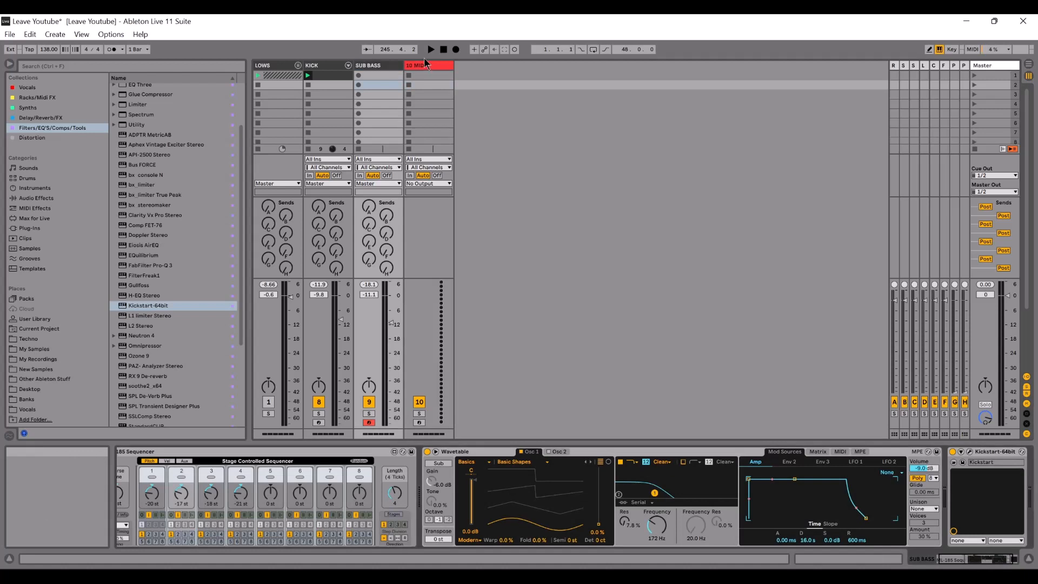
pyautogui.rightClick(254, 452)
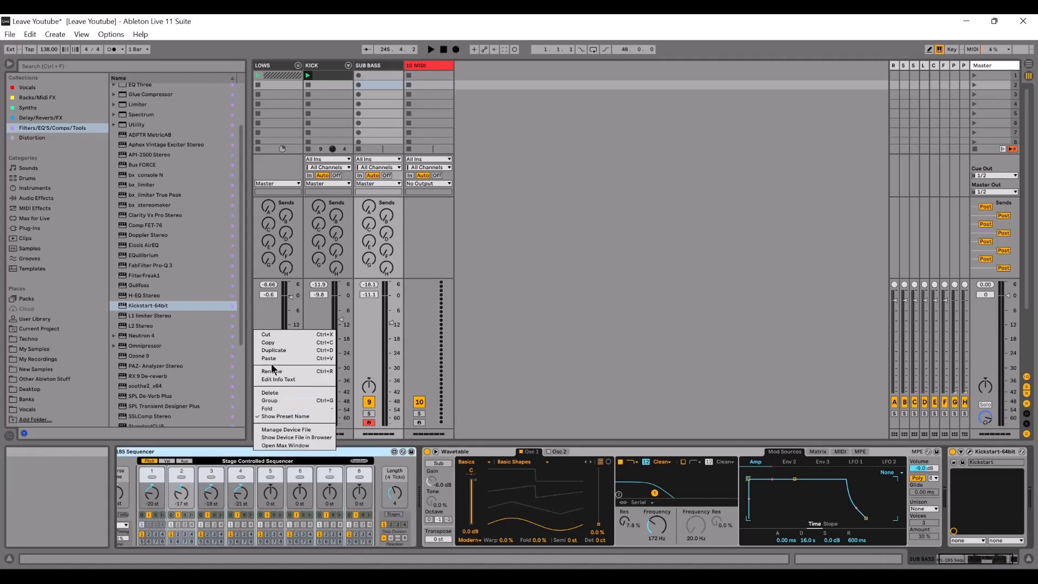
pyautogui.click(276, 345)
pyautogui.click(428, 70)
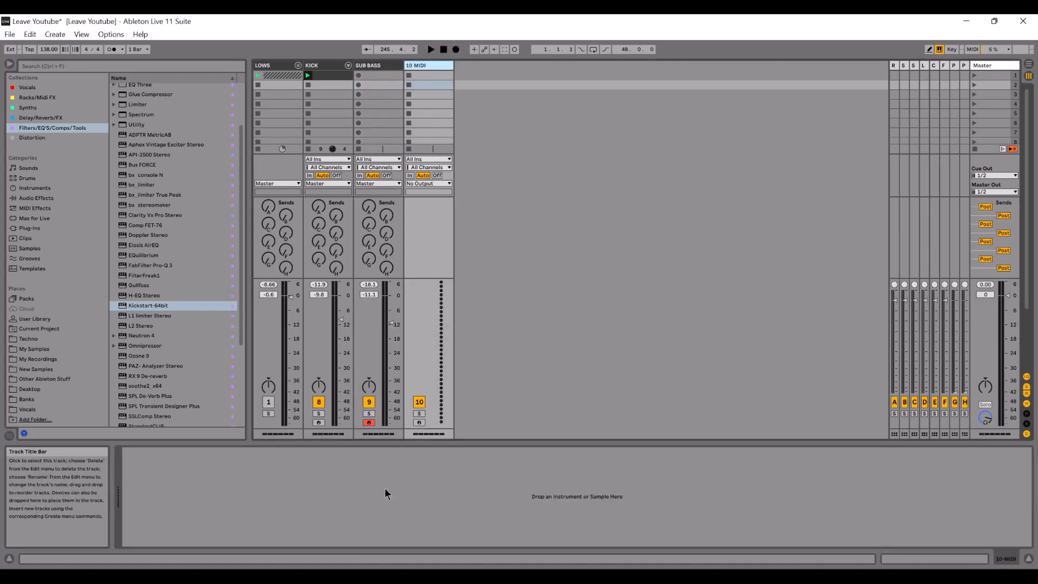
pyautogui.rightClick(400, 523)
pyautogui.click(401, 522)
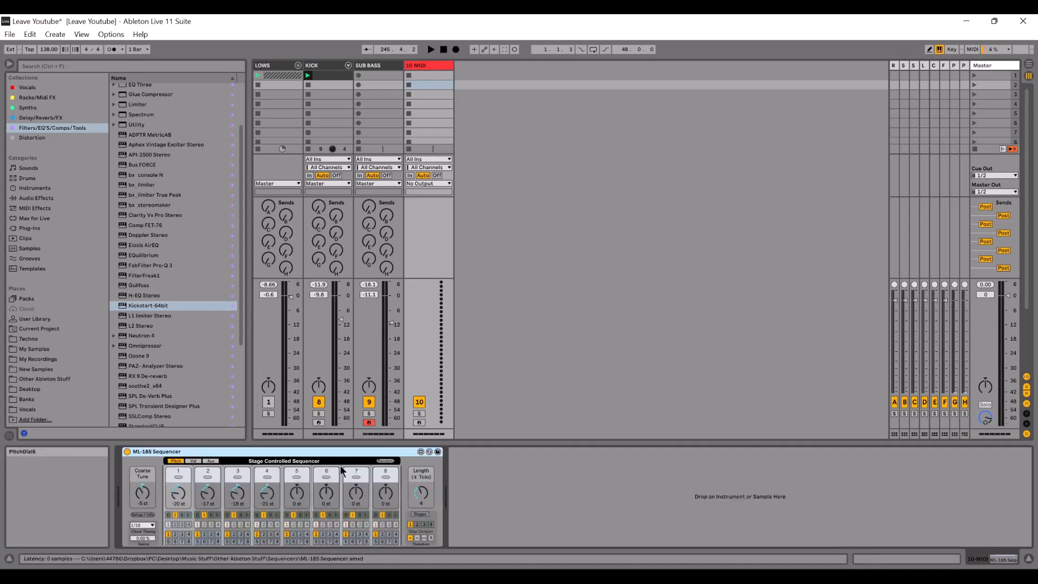
# Recolour the new MIDI track from red to dark grey and keep it selected.
pyautogui.click(387, 462)
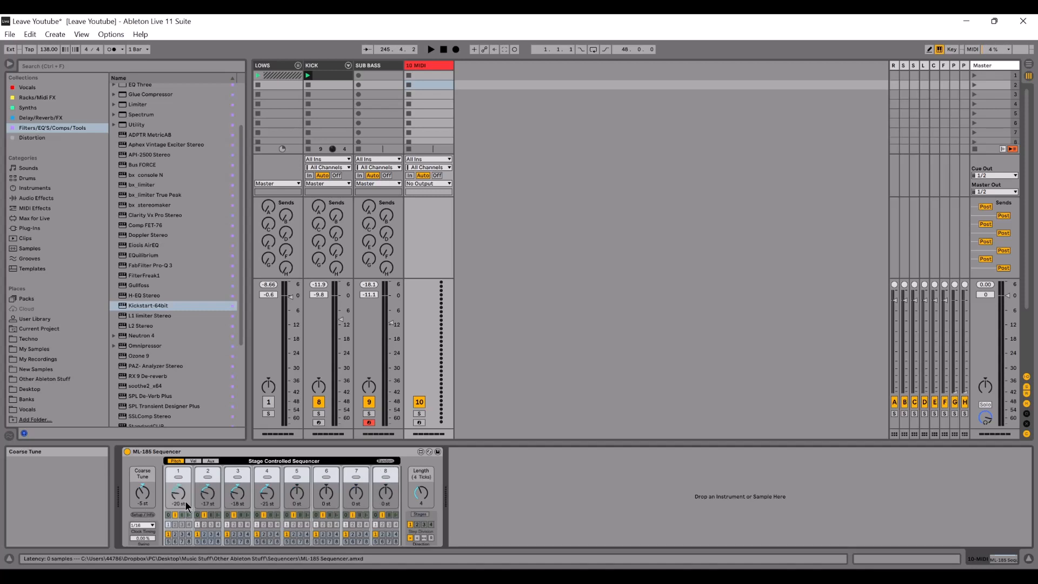
pyautogui.click(424, 75)
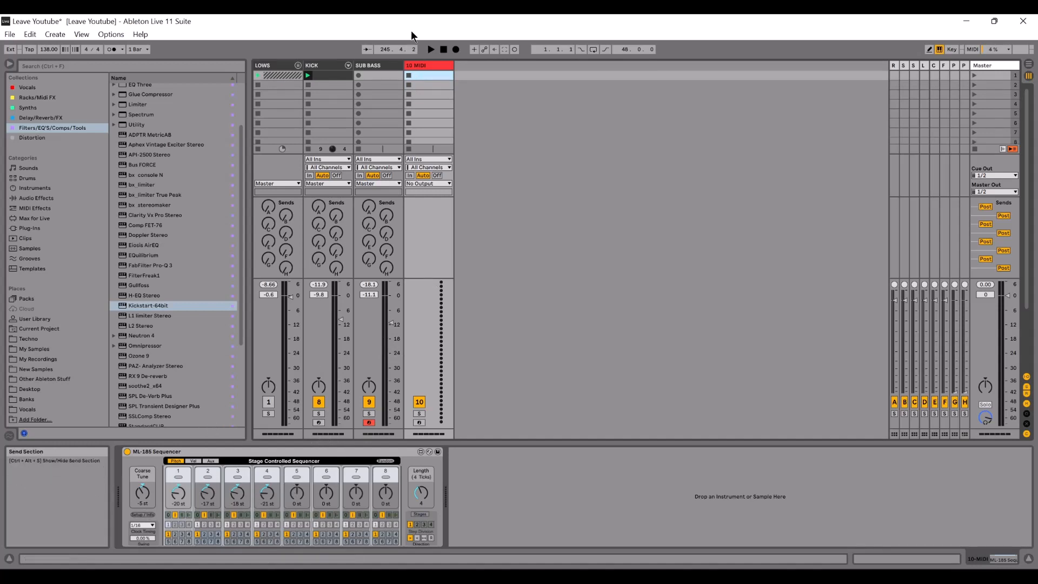
pyautogui.rightClick(436, 63)
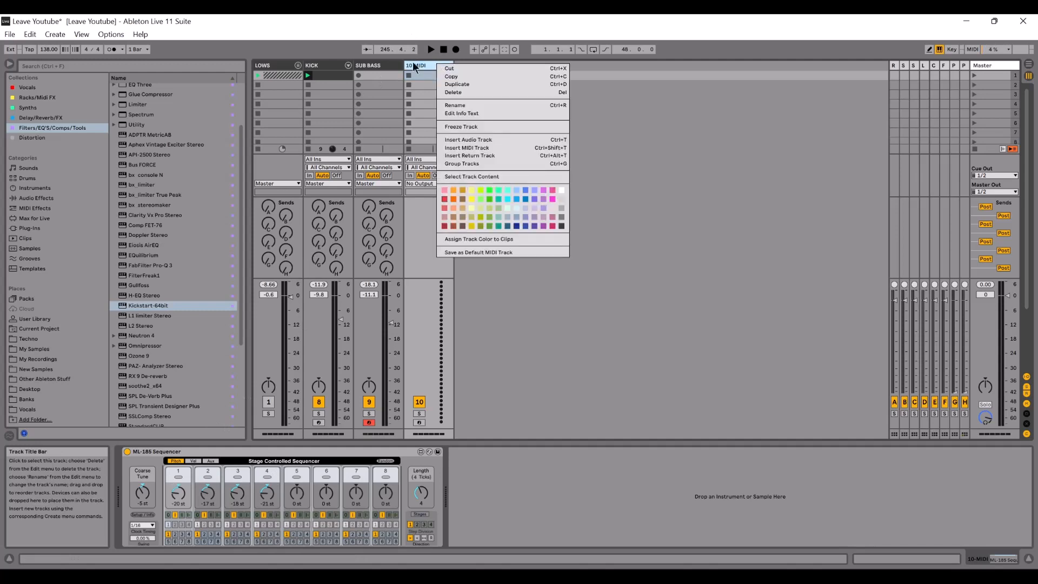
pyautogui.click(564, 227)
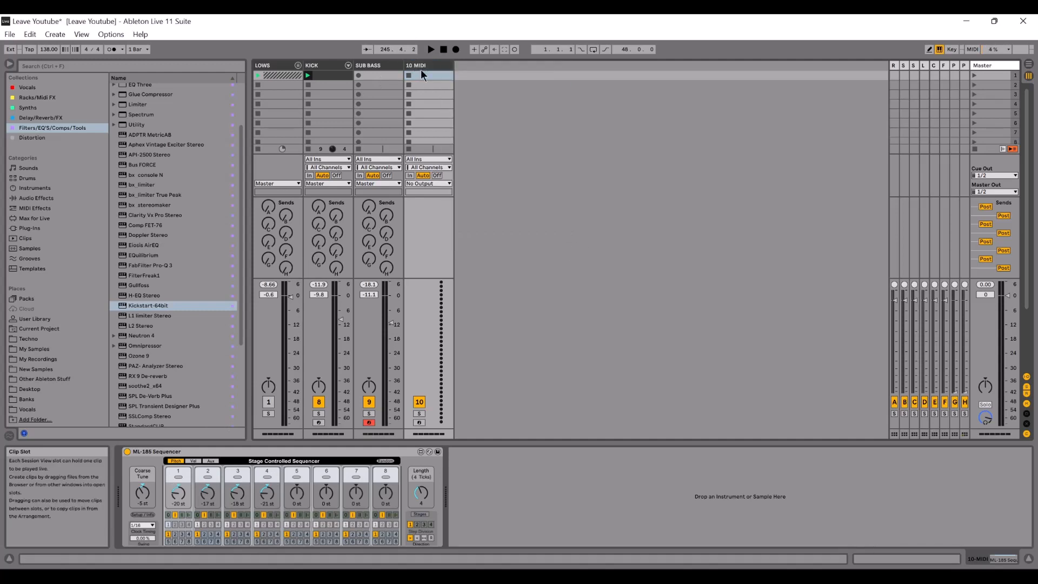
pyautogui.click(423, 63)
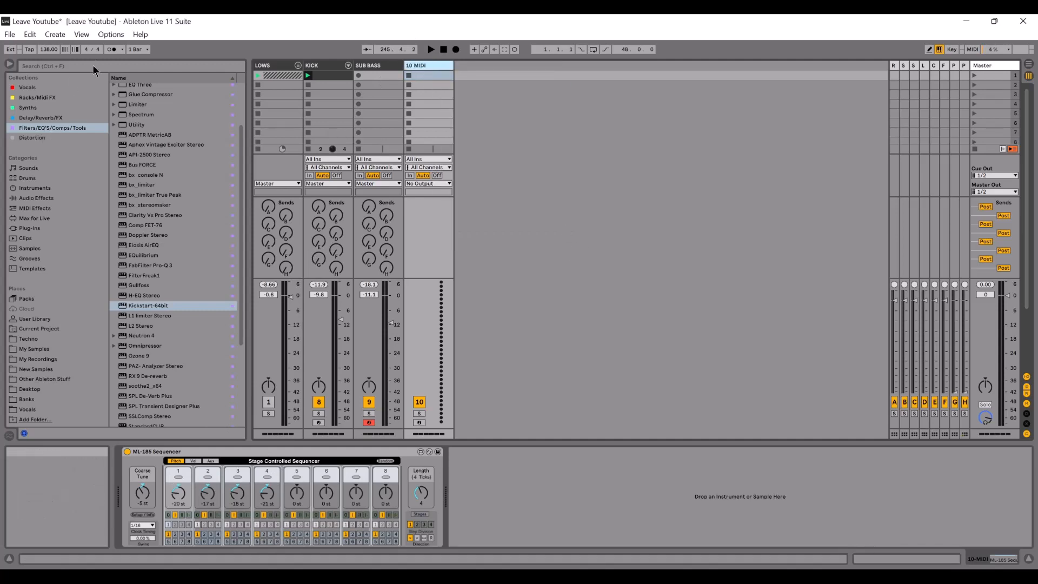
# Search the Synths collection for "emula" and load Emulator II V onto the new MIDI track.
pyautogui.click(61, 66)
pyautogui.write('emula')
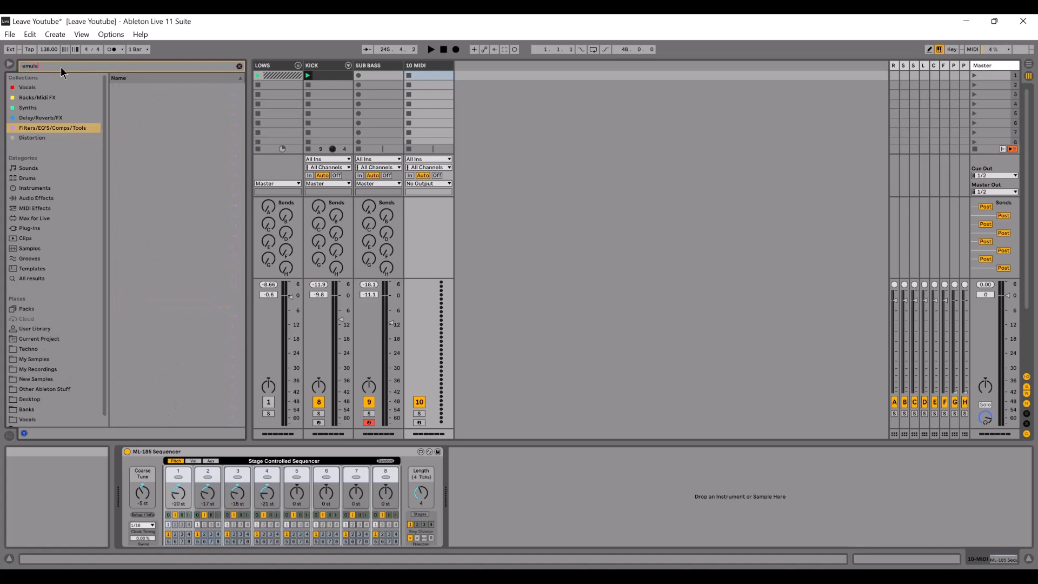
pyautogui.click(36, 107)
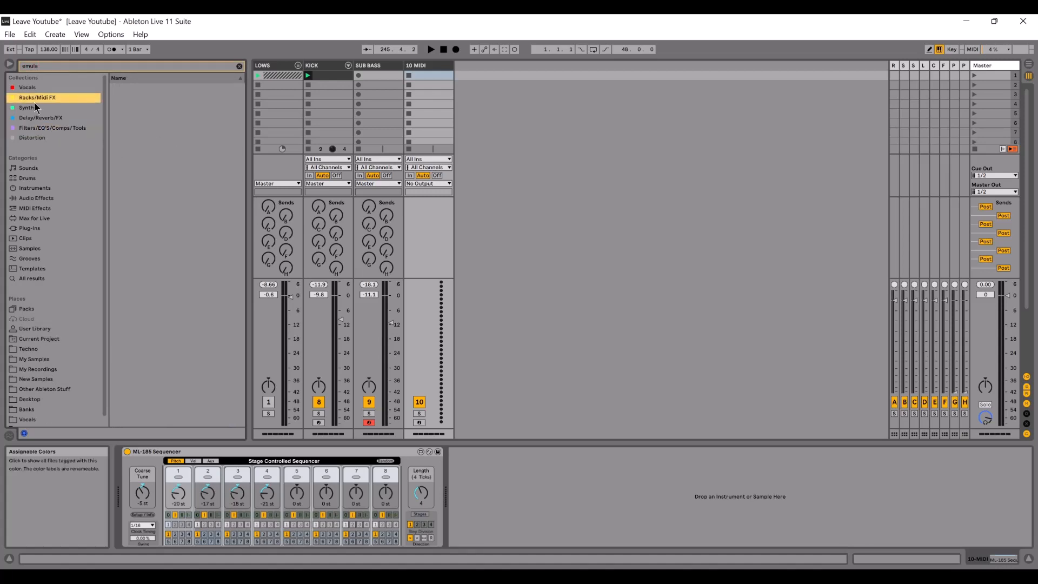
pyautogui.moveTo(194, 98); pyautogui.dragTo(433, 107)
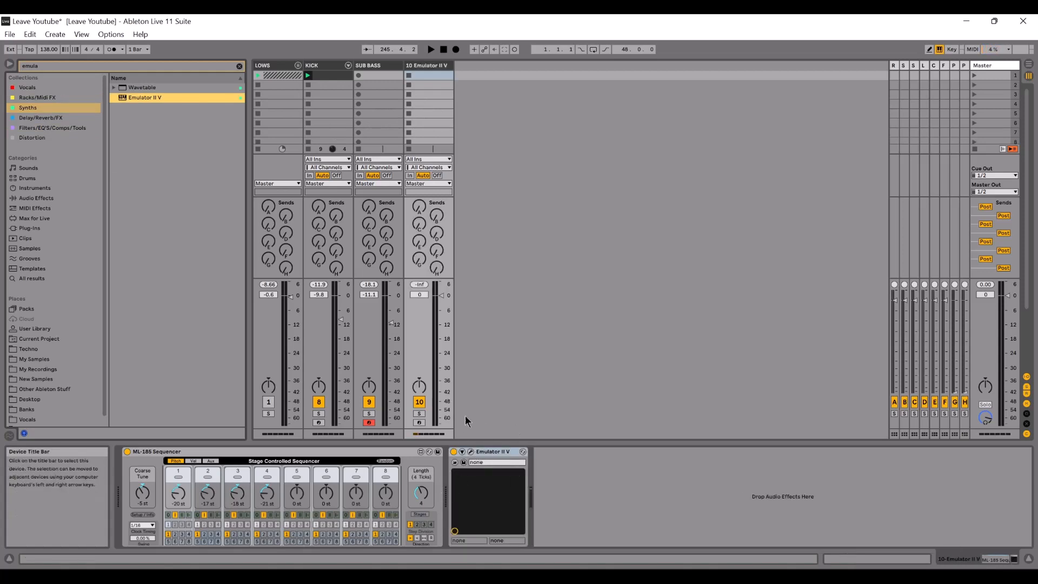
# Clear the browser search, then lower the Emulator II V track's volume to -13.0 dB and solo it.
pyautogui.click(239, 66)
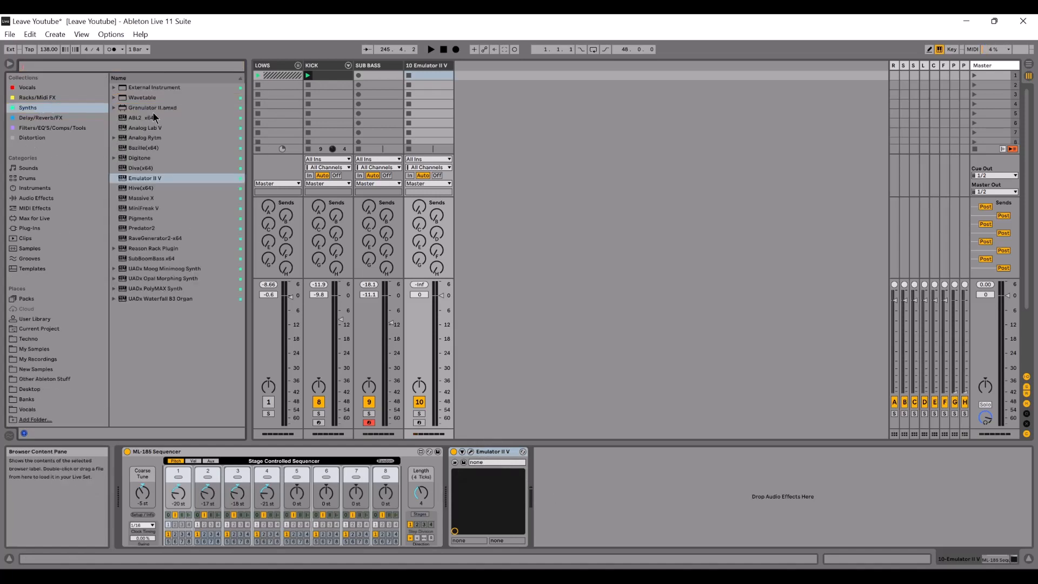
pyautogui.click(138, 232)
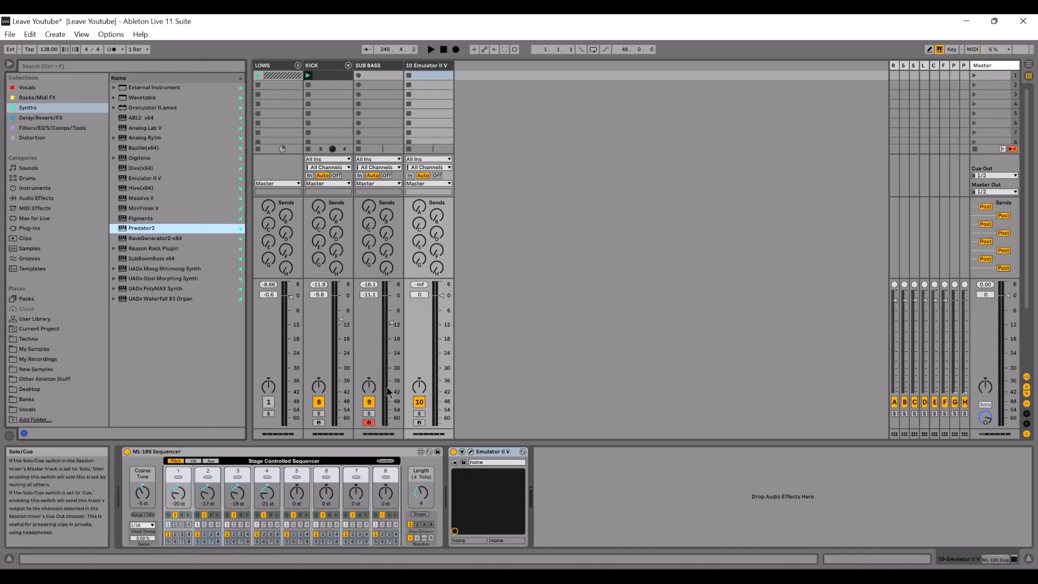
pyautogui.moveTo(441, 296); pyautogui.dragTo(441, 336)
pyautogui.click(420, 413)
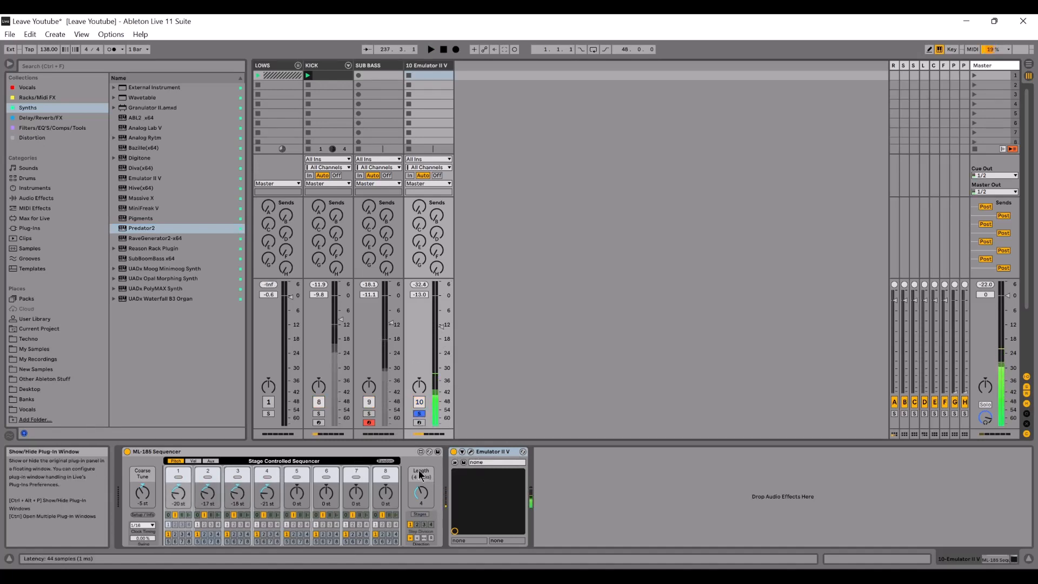
# Load the Lo Tumba 2 drum preset in Emulator II V, auditioning presets onward from Latin Perc, and close the plug-in window.
pyautogui.click(412, 450)
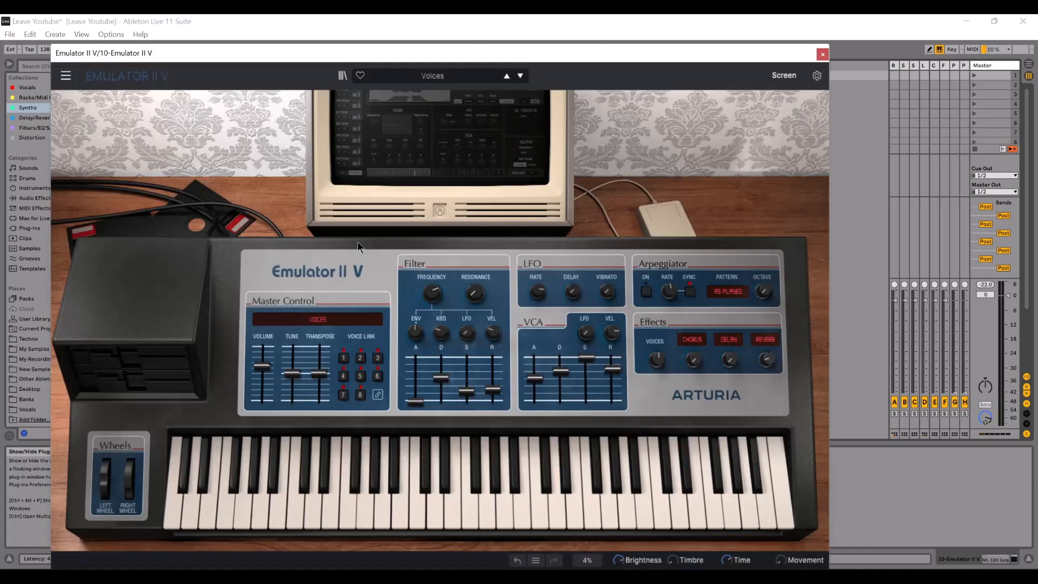
pyautogui.click(441, 77)
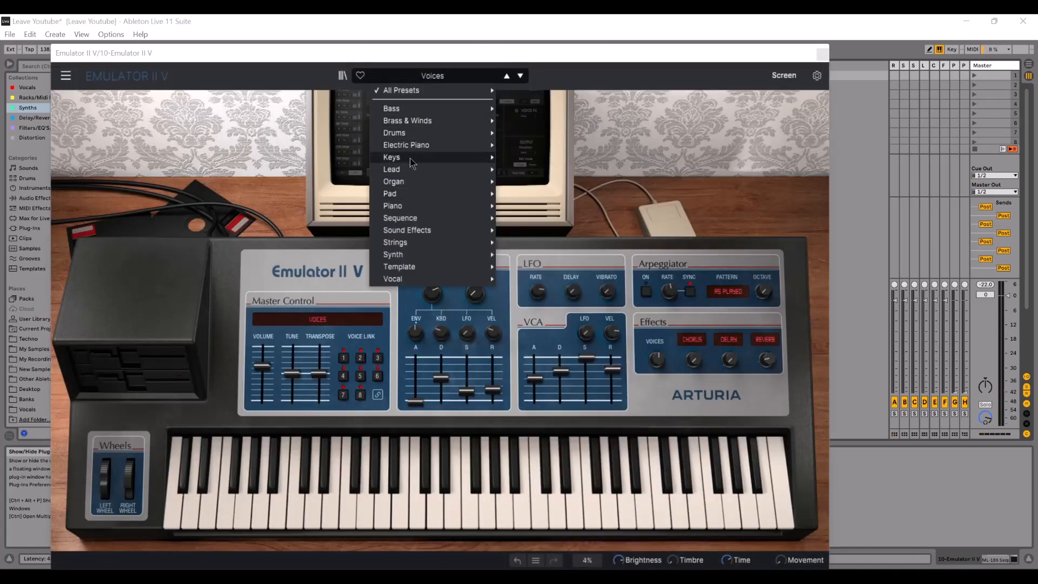
pyautogui.moveTo(449, 133)
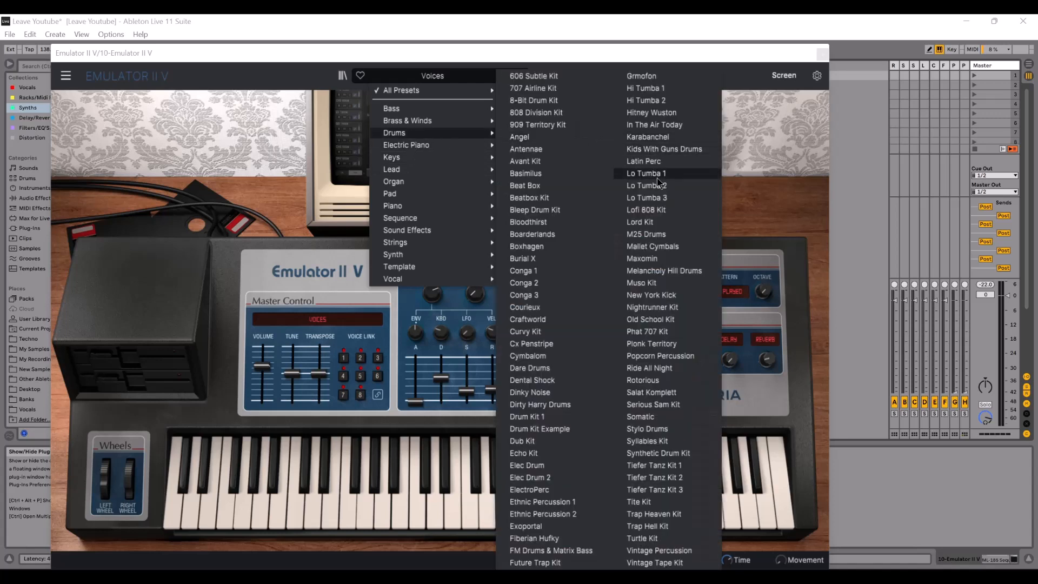
pyautogui.click(648, 161)
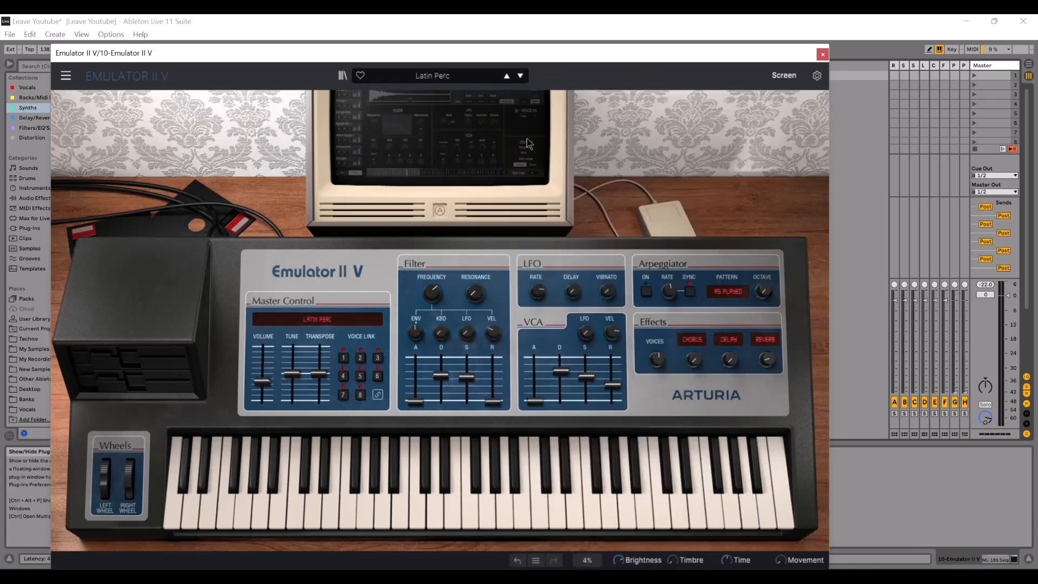
pyautogui.click(521, 76)
pyautogui.click(520, 76)
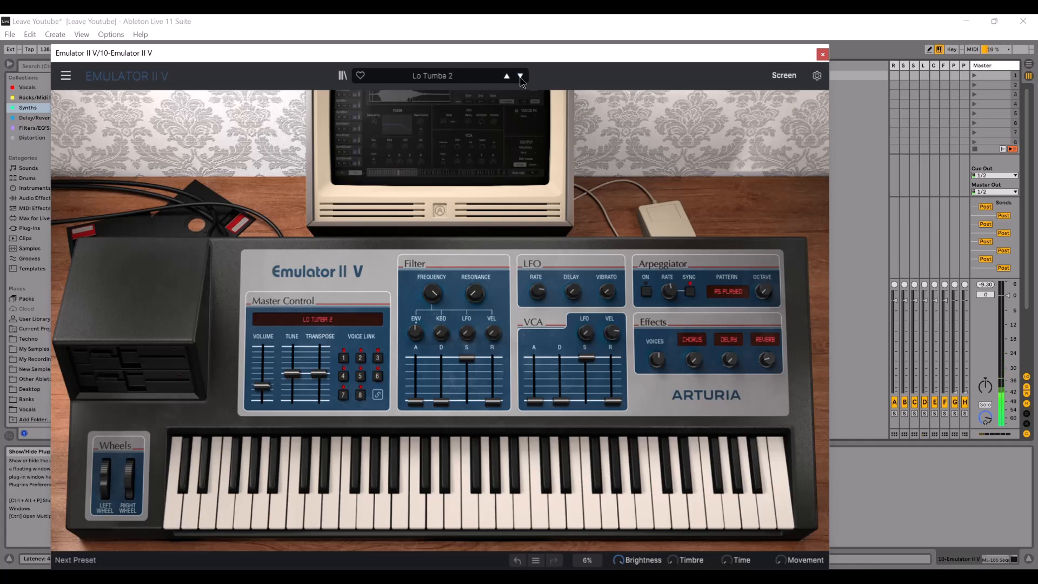
pyautogui.click(822, 54)
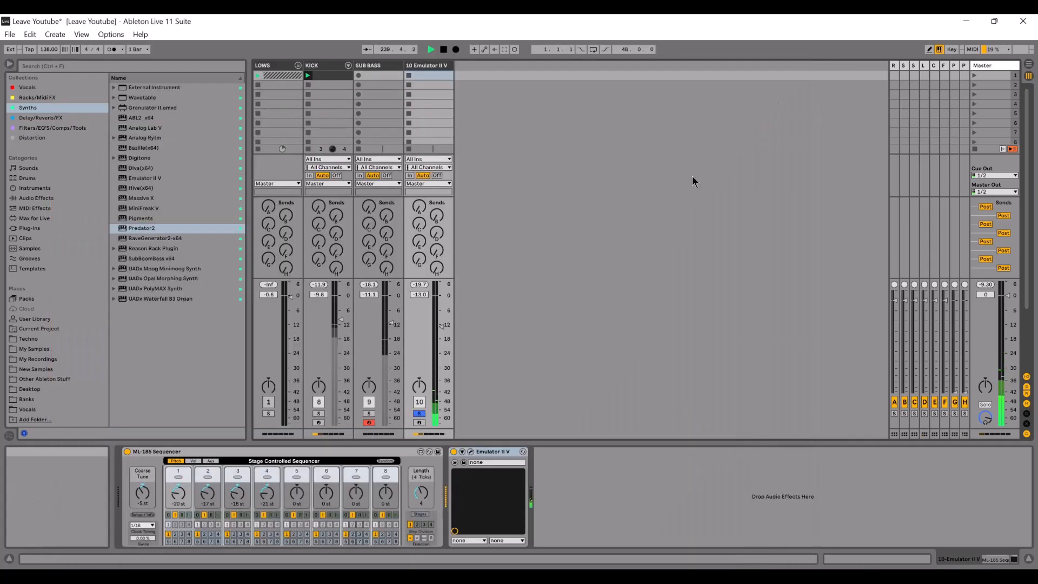
# Deactivate the ML-185 Sequencer on the Emulator II V track and launch a new MIDI clip in its first slot.
pyautogui.press('space')
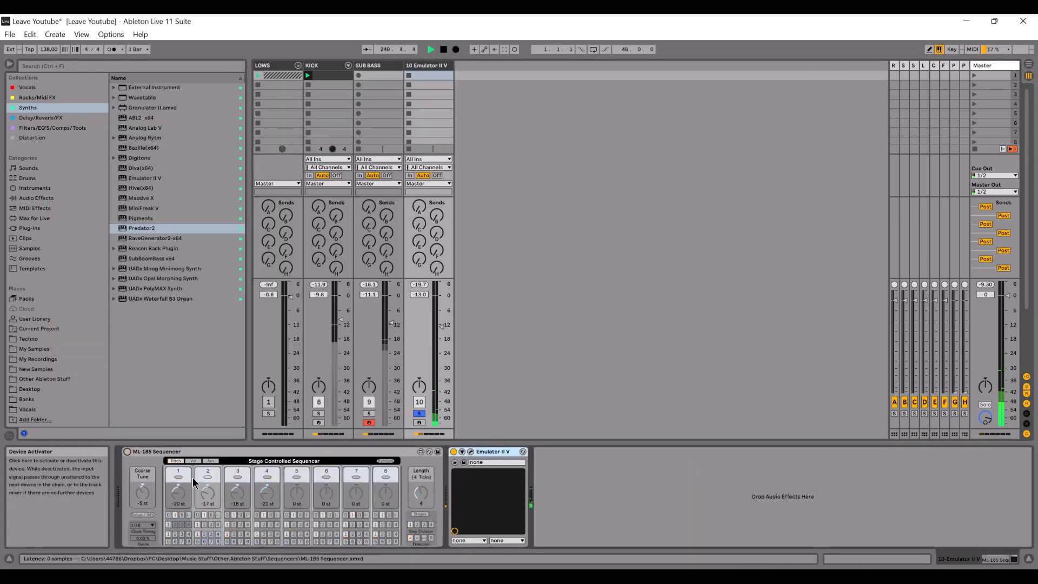
pyautogui.doubleClick(424, 75)
pyautogui.click(409, 75)
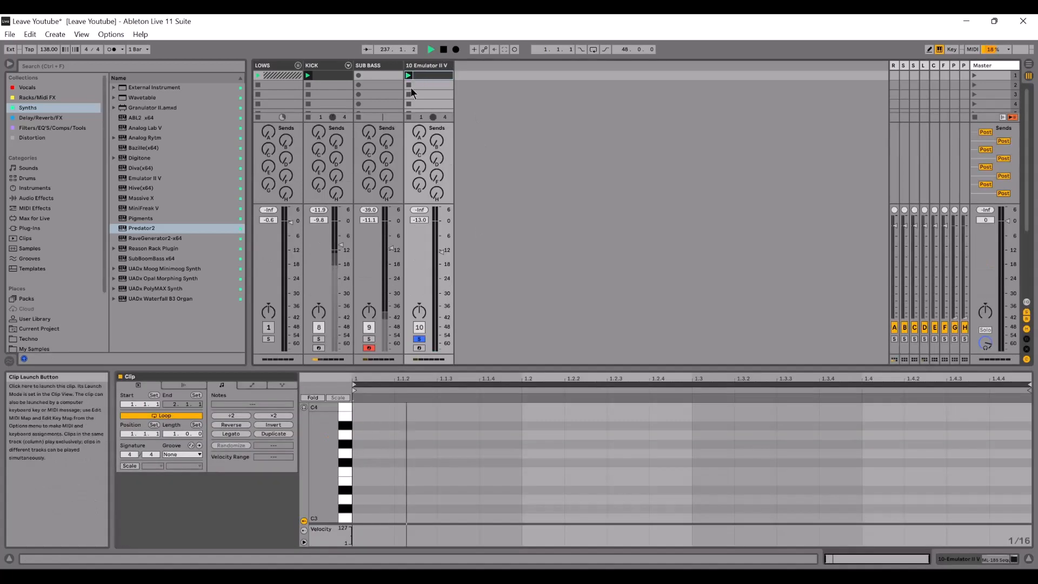
# Enter four consecutive sixteenth-note C3 hits in the clip and shorten its loop to one beat.
pyautogui.doubleClick(373, 519)
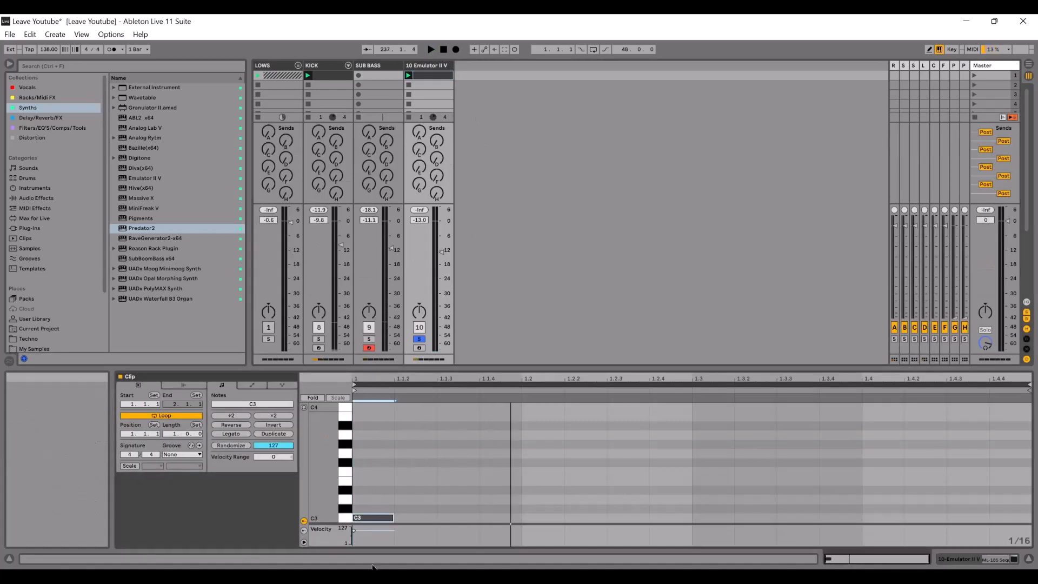
pyautogui.hotkey('ctrl', 'd')
pyautogui.hotkey('ctrl', 'd')
pyautogui.hotkey('ctrl', 'd')
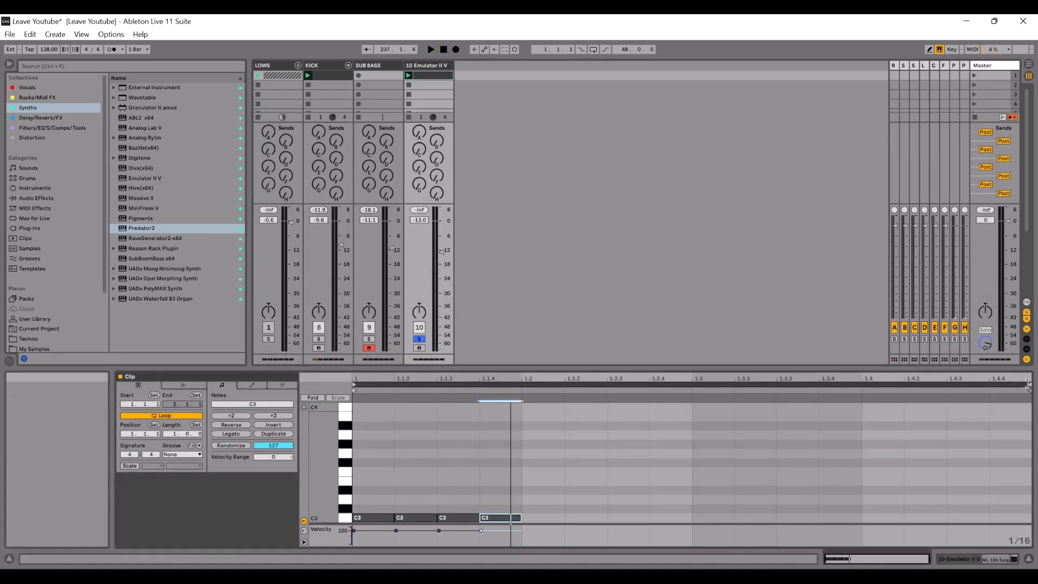
pyautogui.moveTo(1028, 385); pyautogui.dragTo(521, 471)
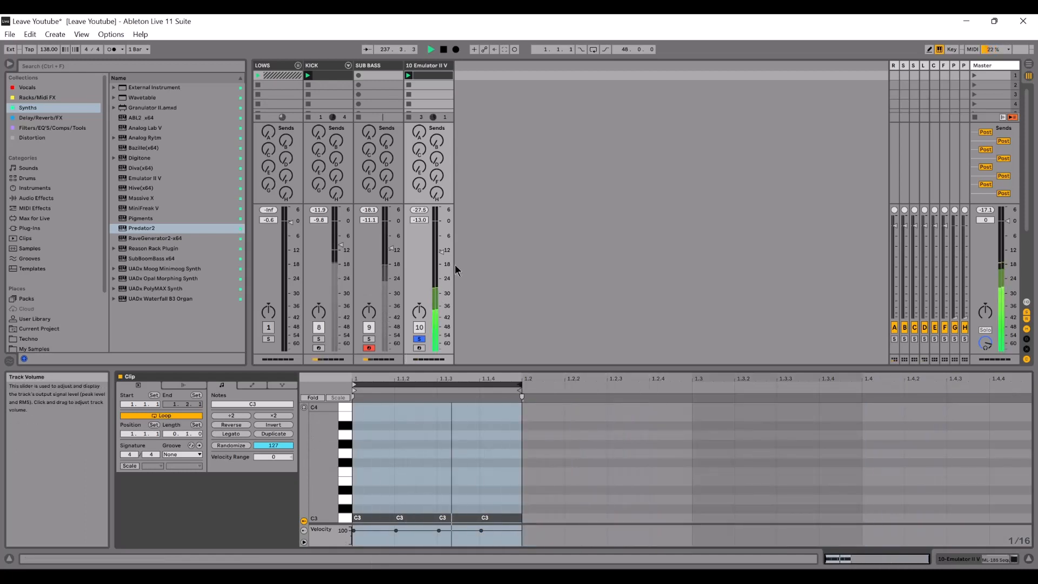
# Raise the Emulator II V track's volume to -10.7 dB and check its looping clip and device chain.
pyautogui.click(427, 66)
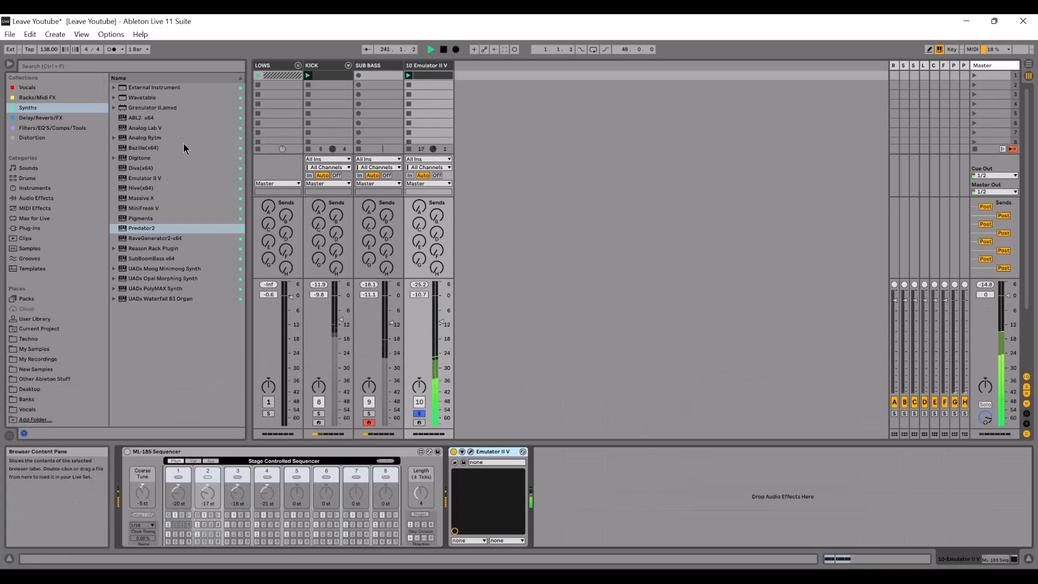
pyautogui.click(416, 76)
pyautogui.click(370, 518)
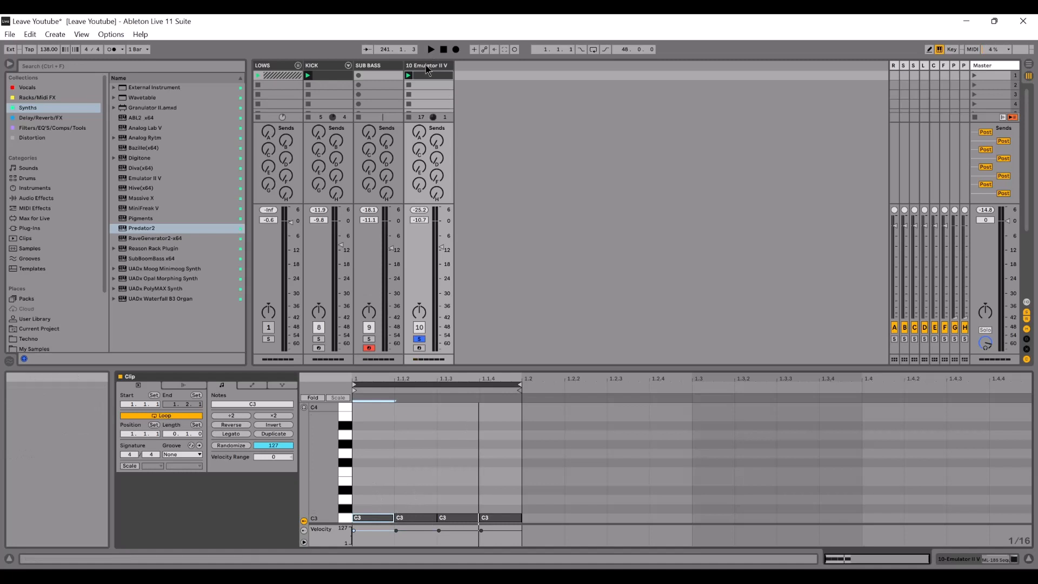
pyautogui.doubleClick(427, 66)
# Copy the Kickstart-64bit device from the SUB BASS track and paste it after Emulator II V.
pyautogui.click(326, 66)
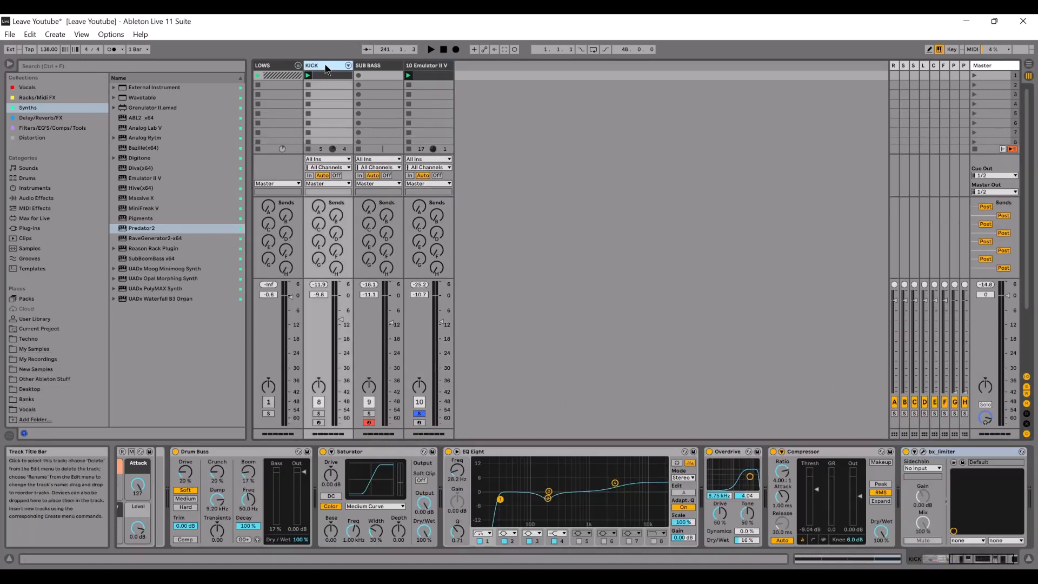
pyautogui.click(369, 67)
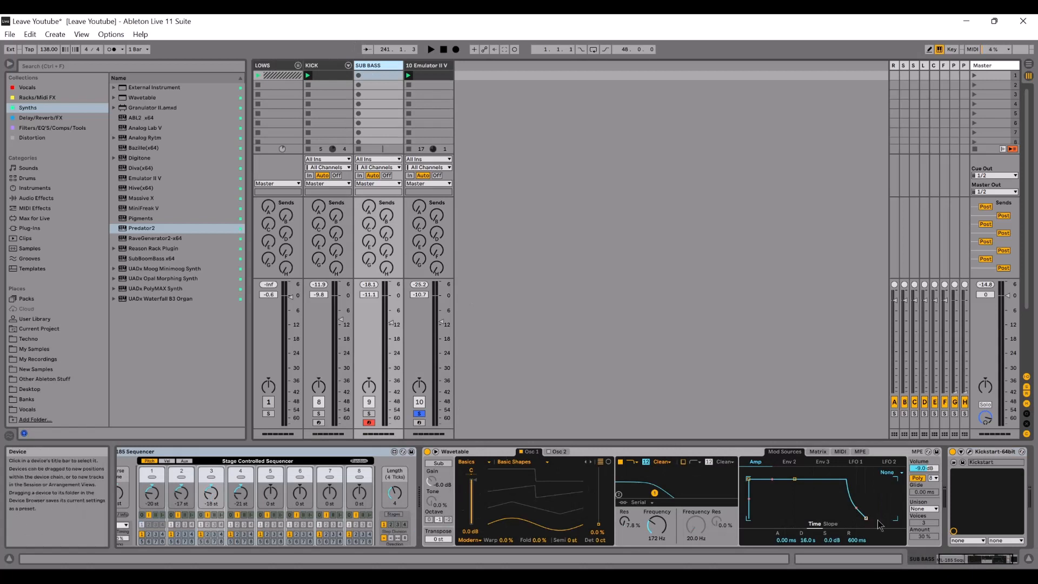
pyautogui.rightClick(993, 453)
pyautogui.click(934, 347)
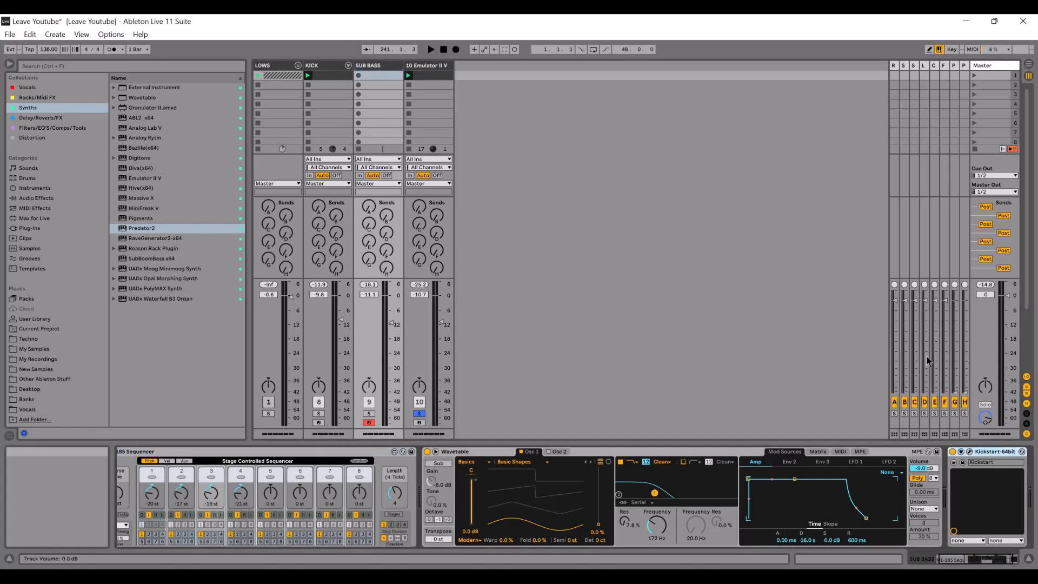
pyautogui.click(433, 65)
pyautogui.rightClick(657, 499)
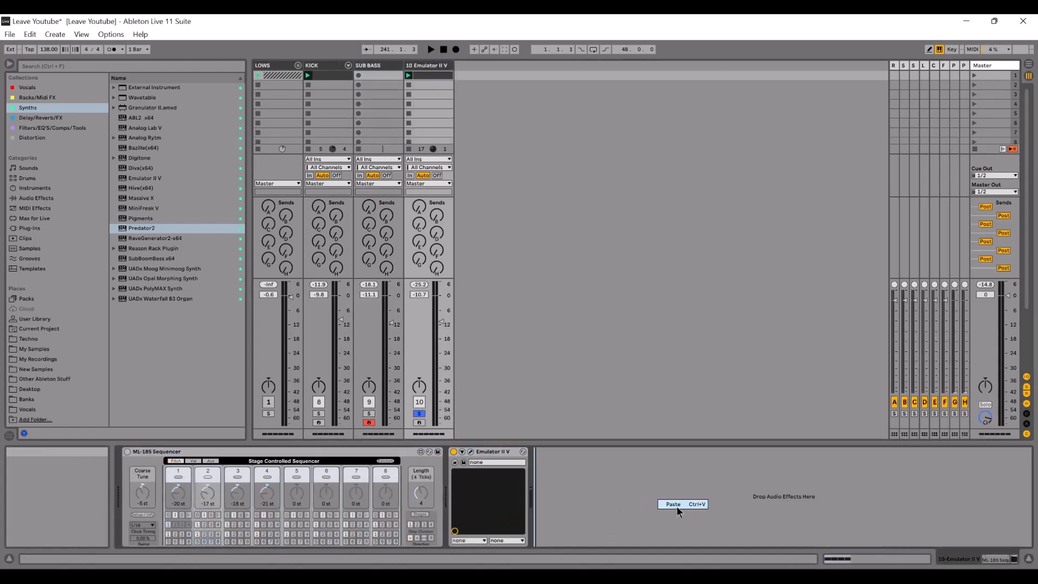
pyautogui.click(677, 507)
# During playback, set the pasted Kickstart to the second ducking curve of the first row with a 71% mix.
pyautogui.press('space')
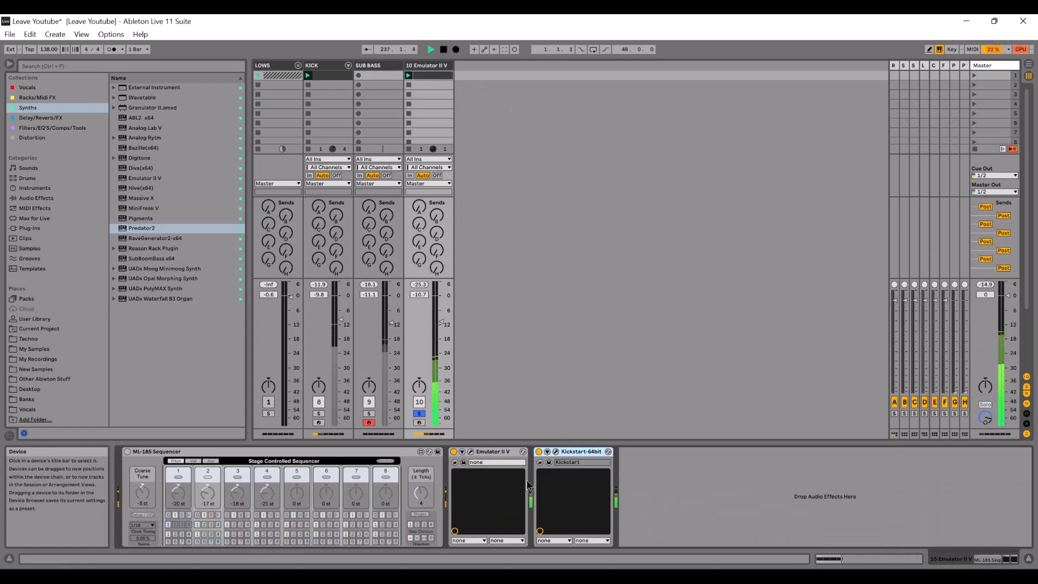
pyautogui.click(556, 452)
pyautogui.moveTo(120, 223); pyautogui.dragTo(121, 243)
pyautogui.click(192, 256)
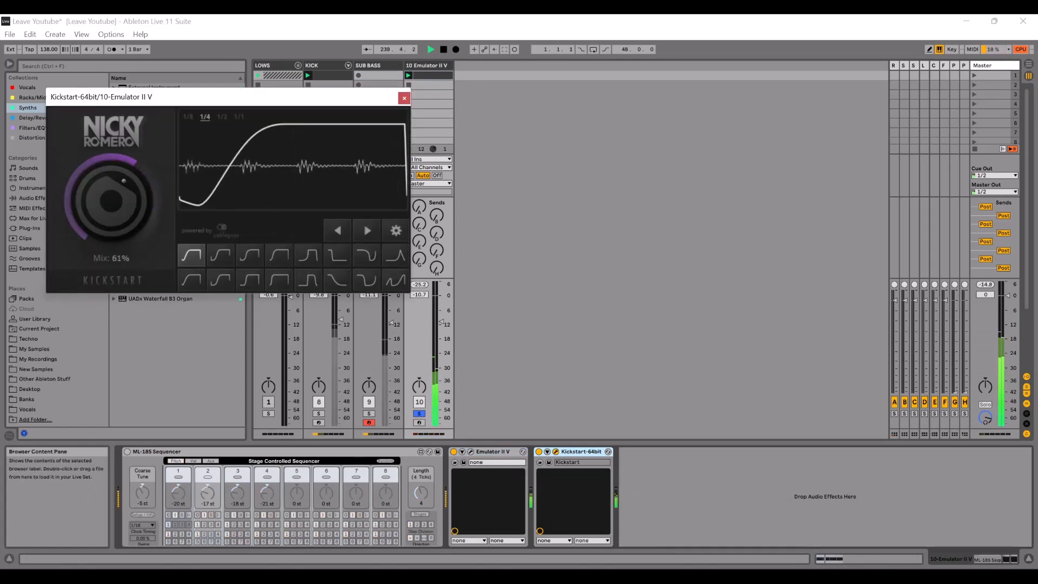
pyautogui.click(220, 255)
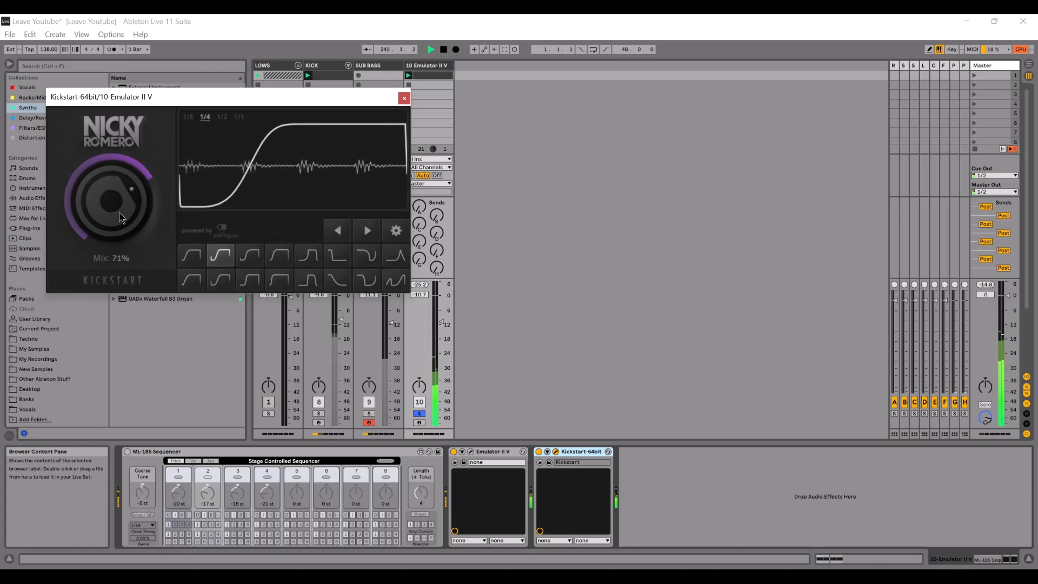
pyautogui.click(404, 98)
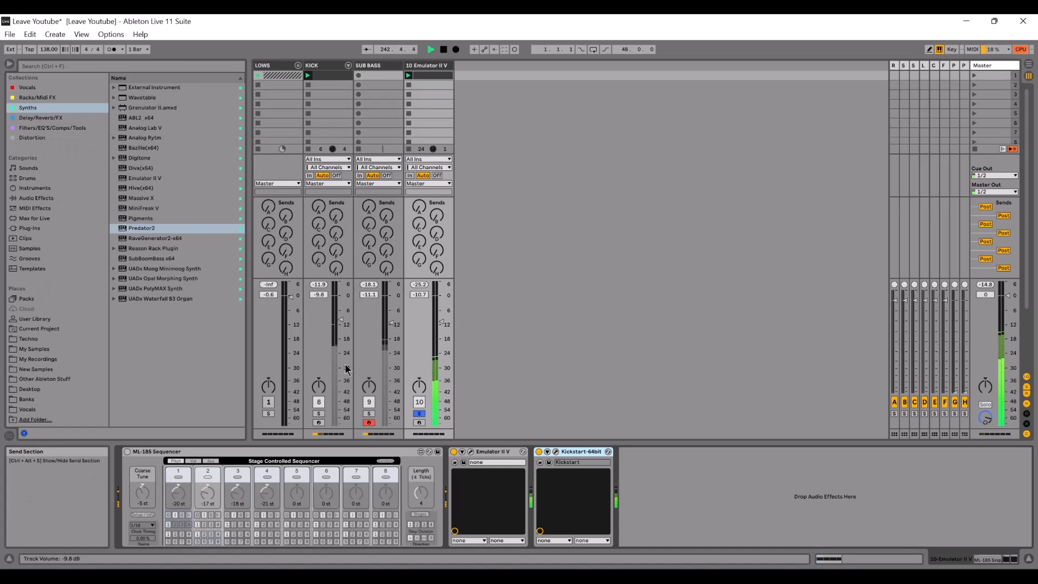
# Solo KICK and SUB BASS alongside the Emulator II V track, listen to them together, and stop playback.
pyautogui.click(318, 414)
pyautogui.click(369, 414)
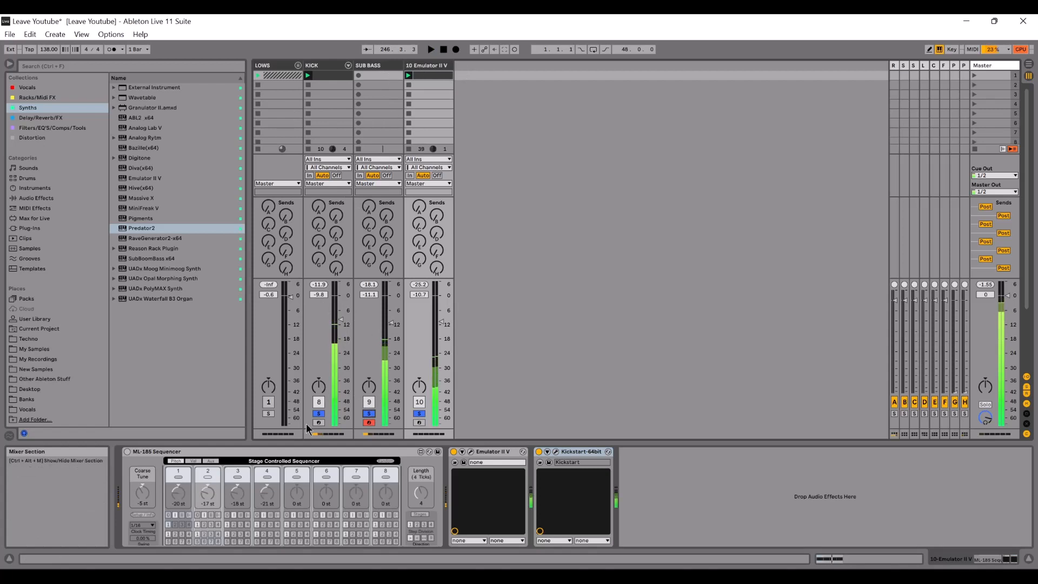
pyautogui.press('space')
# Compare the original LOWS group with the new KICK, SUB BASS and Emulator II V tracks by soloing each set during playback.
pyautogui.click(319, 414)
pyautogui.press('space')
pyautogui.click(268, 413)
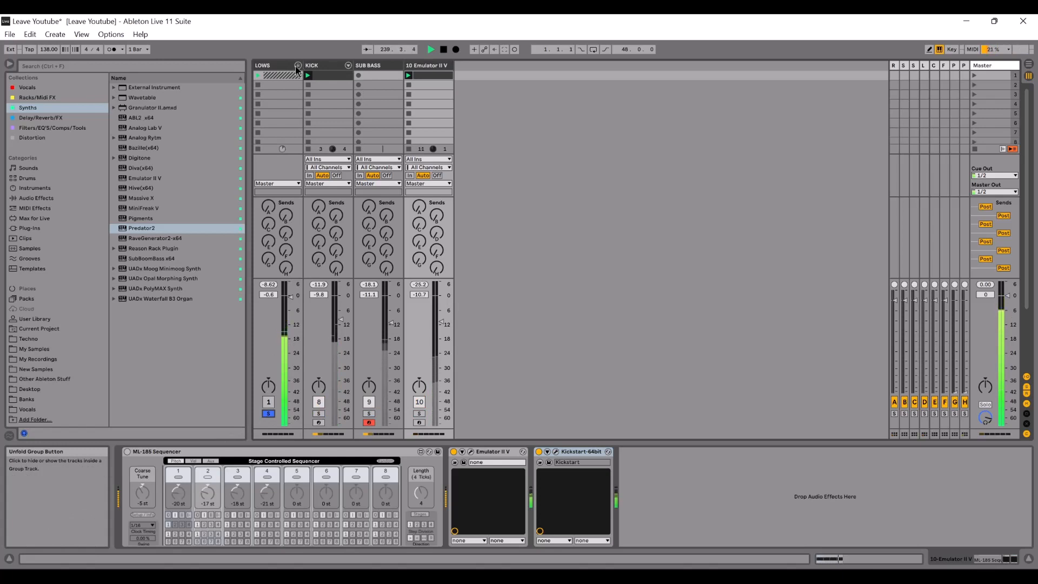
pyautogui.press('space')
pyautogui.click(319, 413)
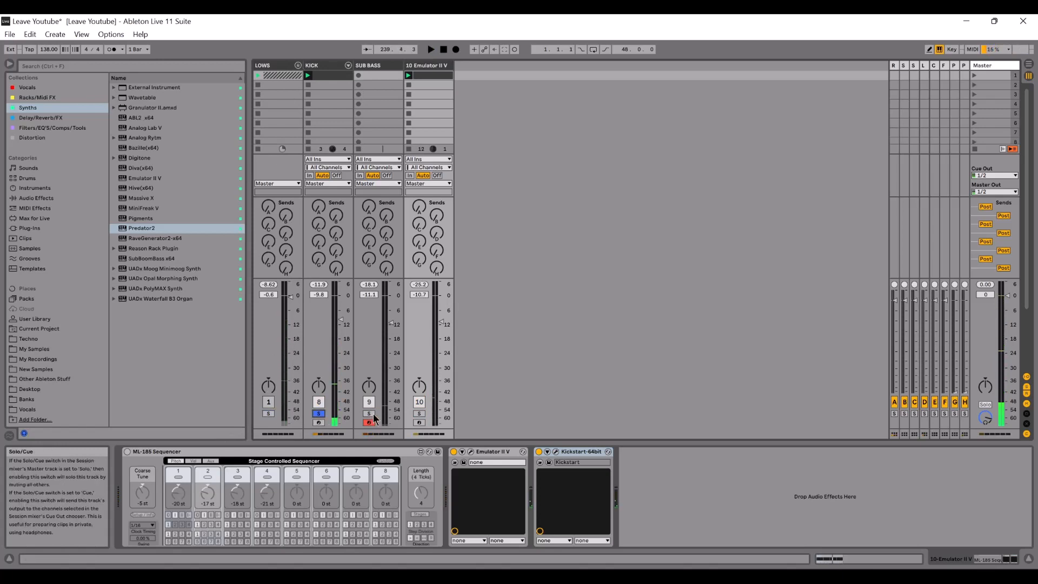
pyautogui.click(419, 413)
pyautogui.press('space')
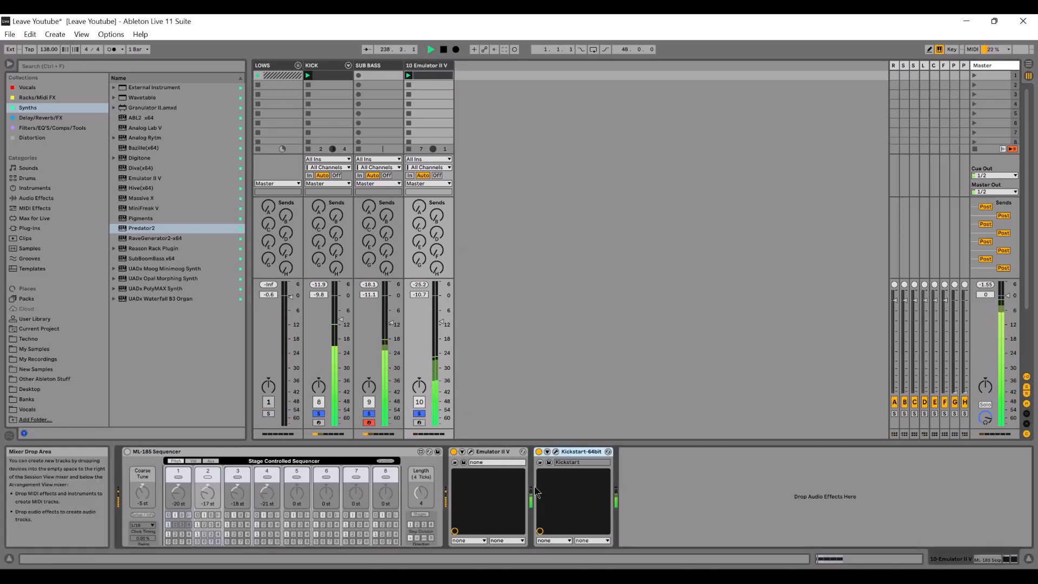
pyautogui.press('space')
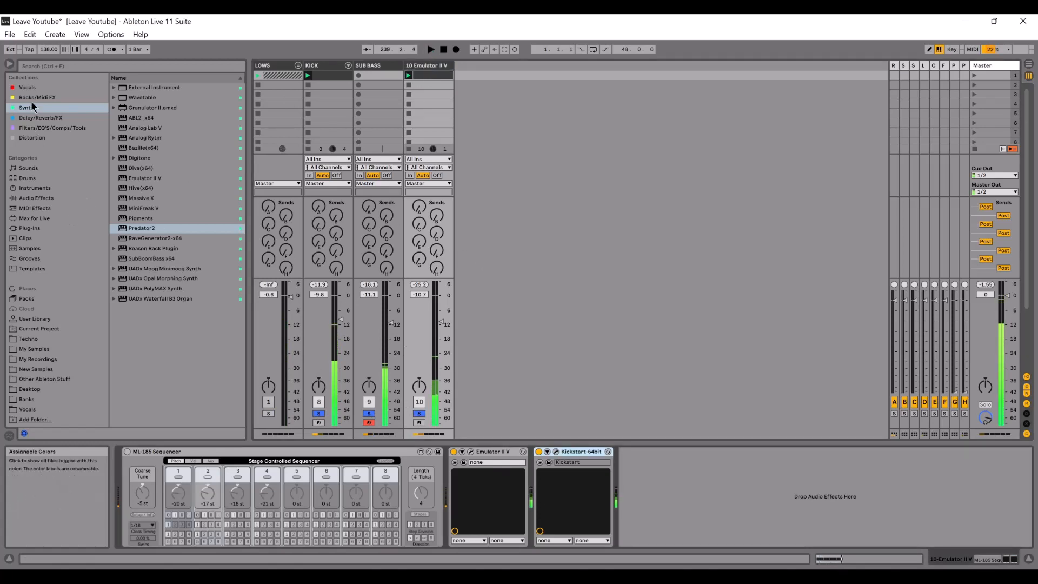
# Add an Auto Filter after Kickstart on Emulator II V with 472 Hz cutoff and 22% resonance, and raise the track to -9.8 dB.
pyautogui.click(32, 97)
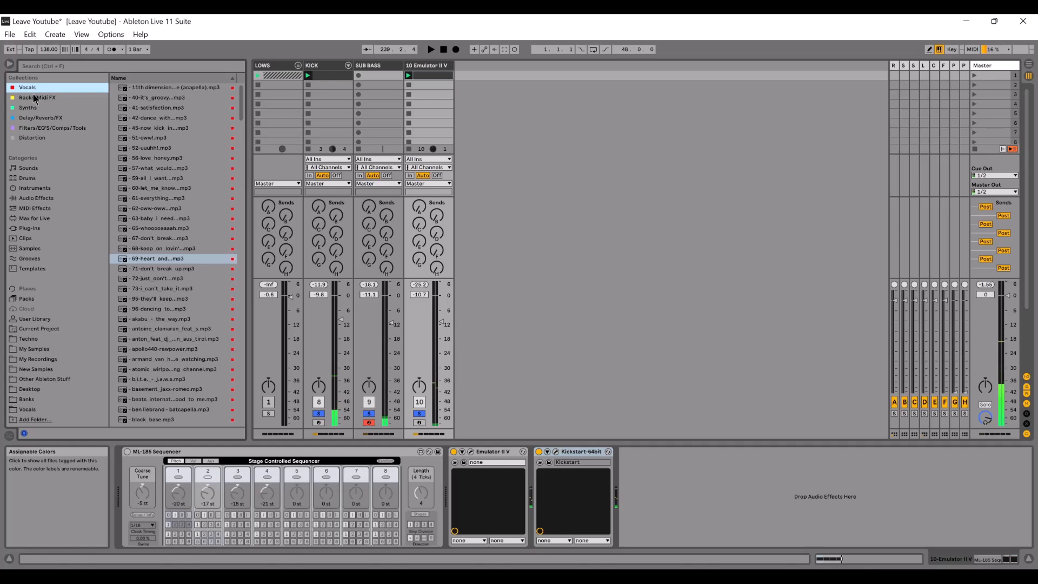
pyautogui.click(36, 129)
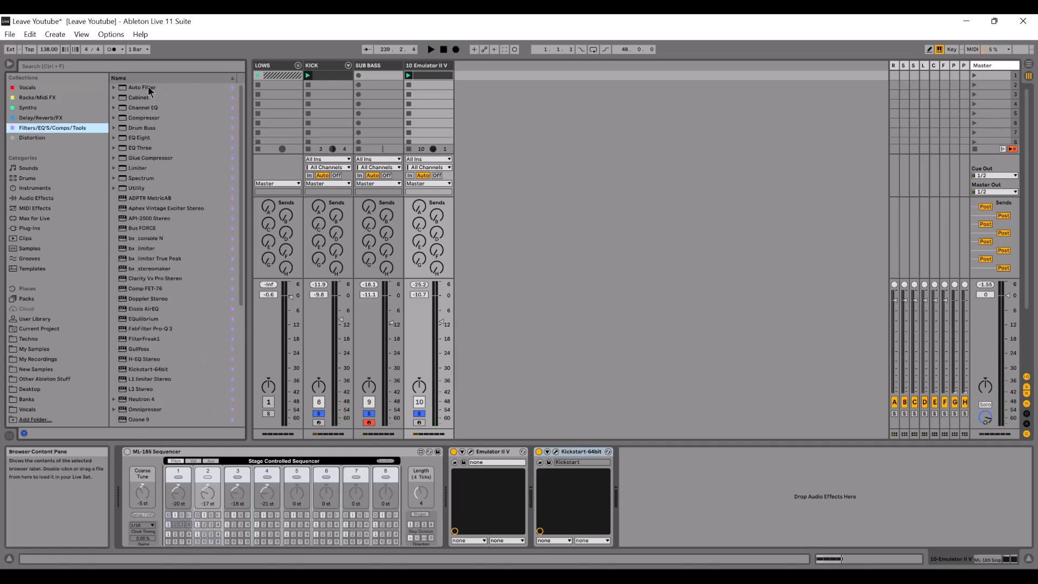
pyautogui.doubleClick(150, 89)
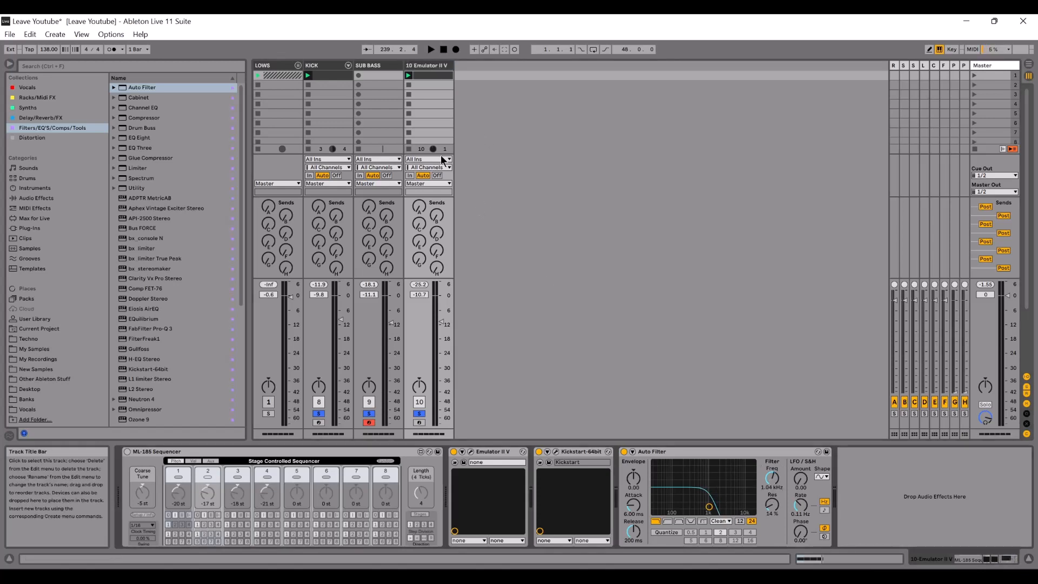
pyautogui.press('space')
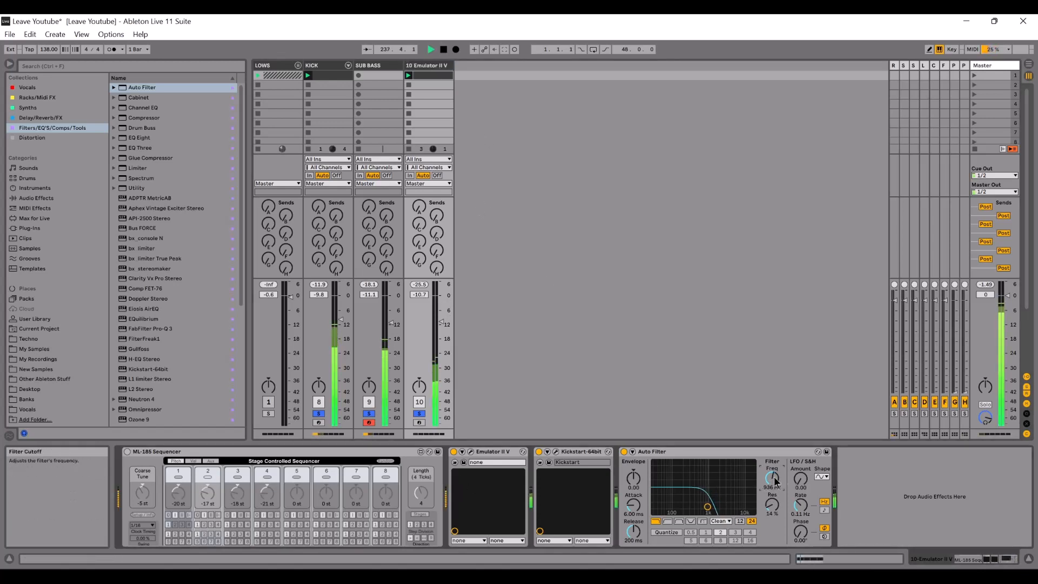
pyautogui.moveTo(777, 504); pyautogui.dragTo(777, 497)
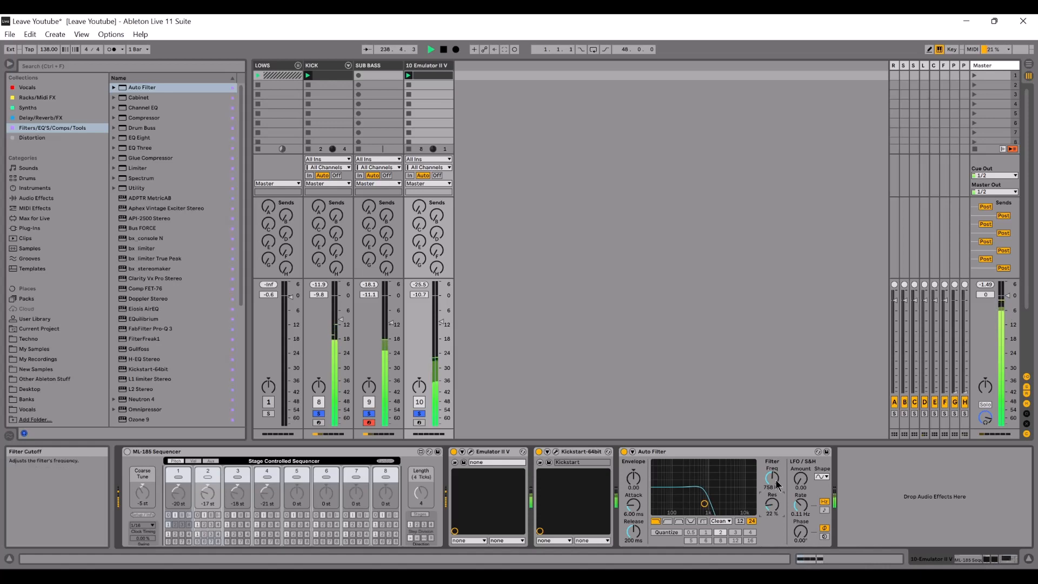
pyautogui.moveTo(779, 480); pyautogui.dragTo(779, 476)
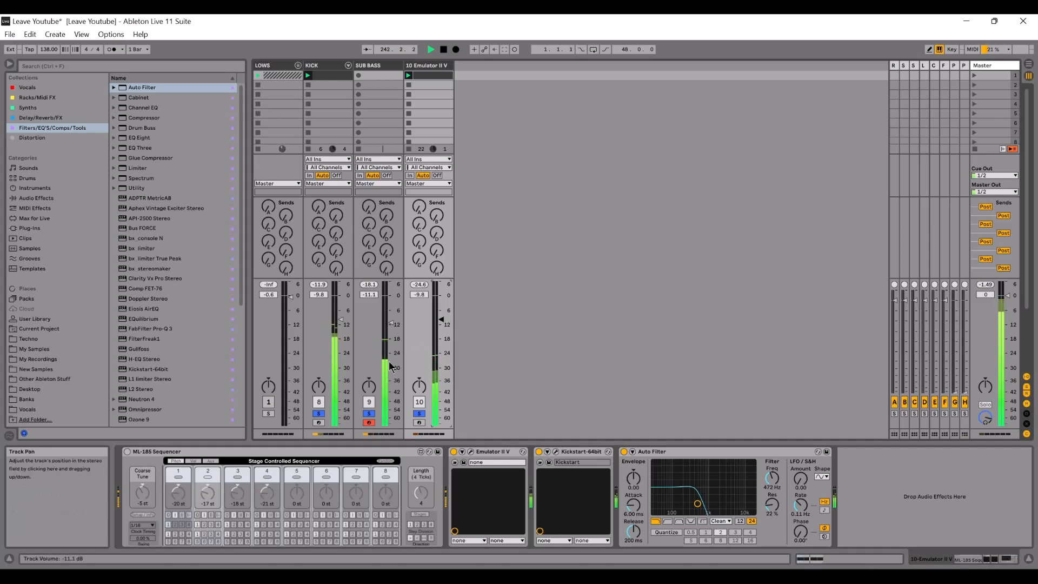
pyautogui.press('space')
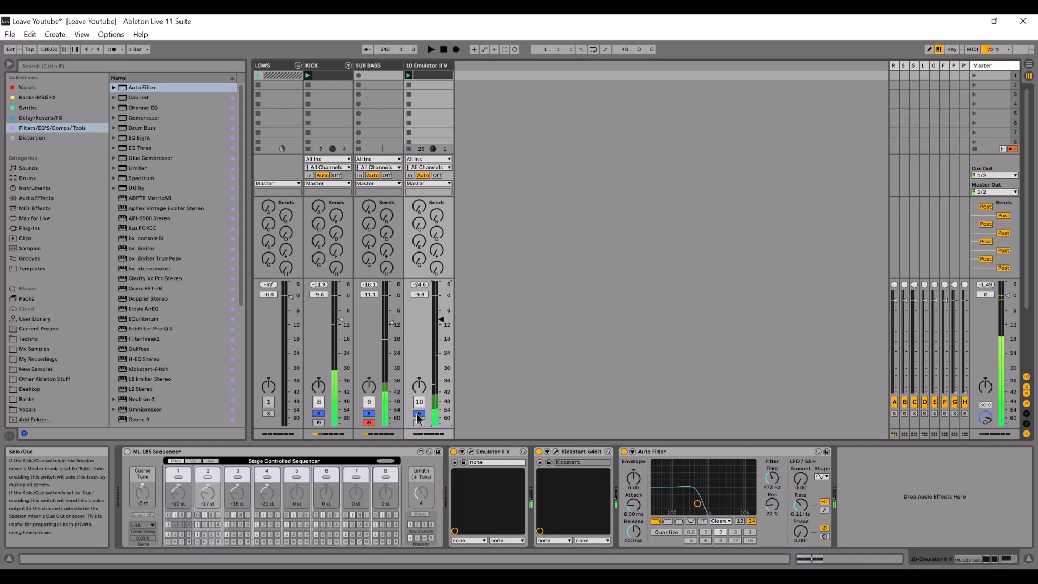
# Insert a new MIDI track after SUB BASS and inspect the ML-185 Sequencer on the SUB BASS track.
pyautogui.click(375, 66)
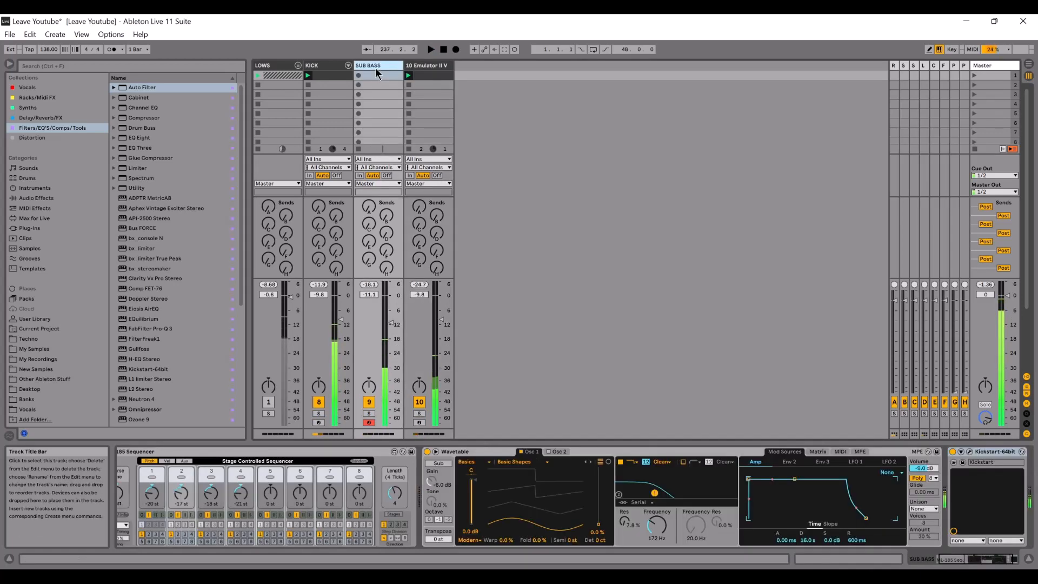
pyautogui.rightClick(375, 66)
pyautogui.click(408, 153)
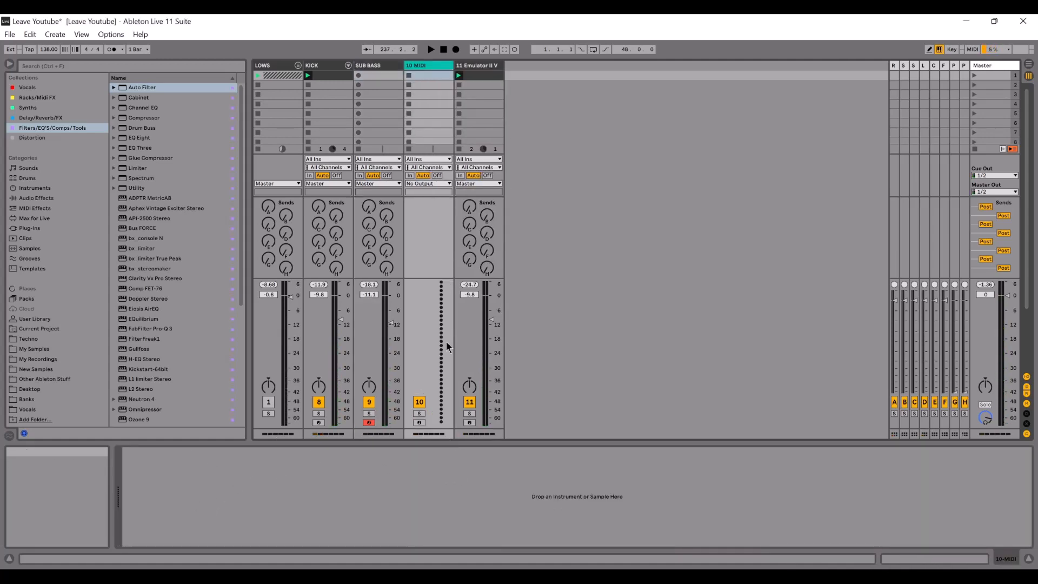
pyautogui.click(371, 74)
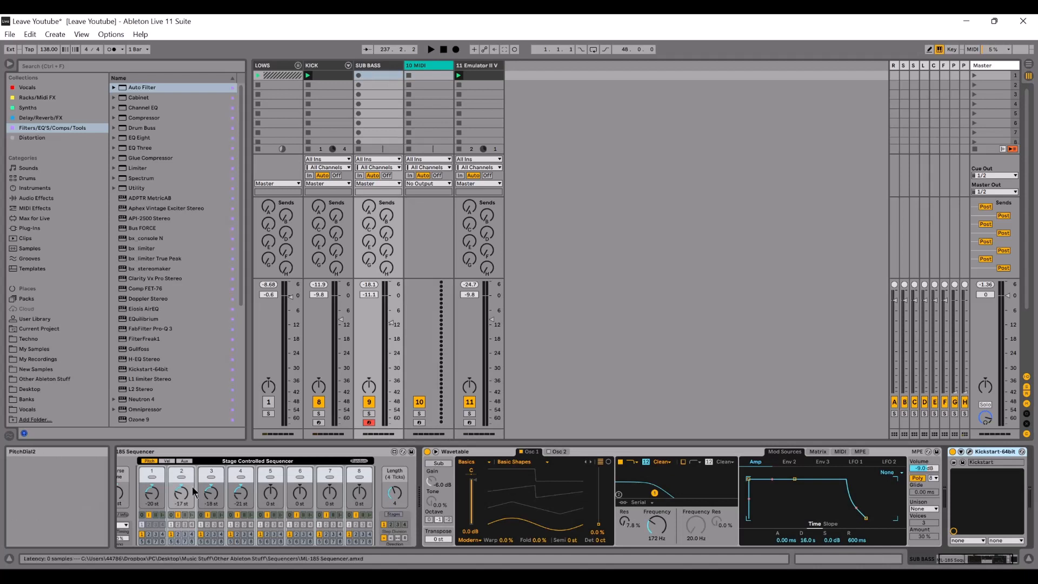
pyautogui.click(204, 458)
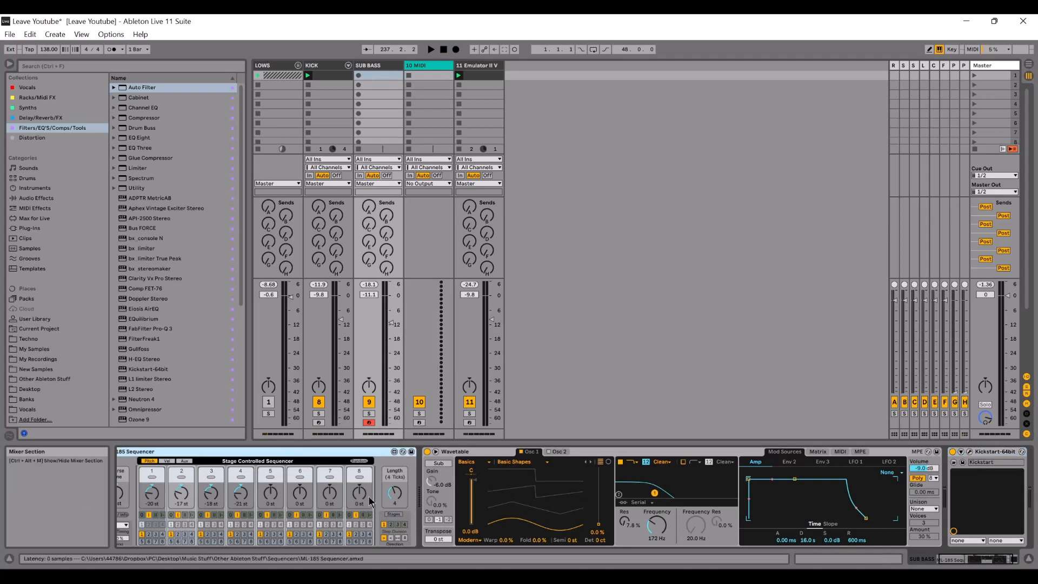
pyautogui.moveTo(963, 561); pyautogui.dragTo(955, 561)
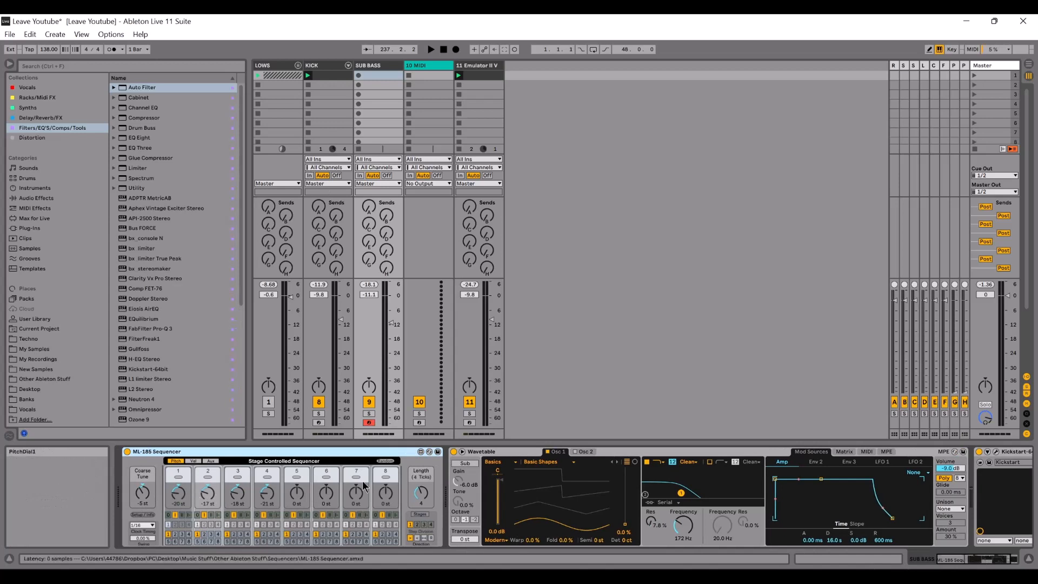
# Route SUB BASS into the new MIDI track, arm it, and record about two bars of the sequence into its first clip slot.
pyautogui.click(419, 66)
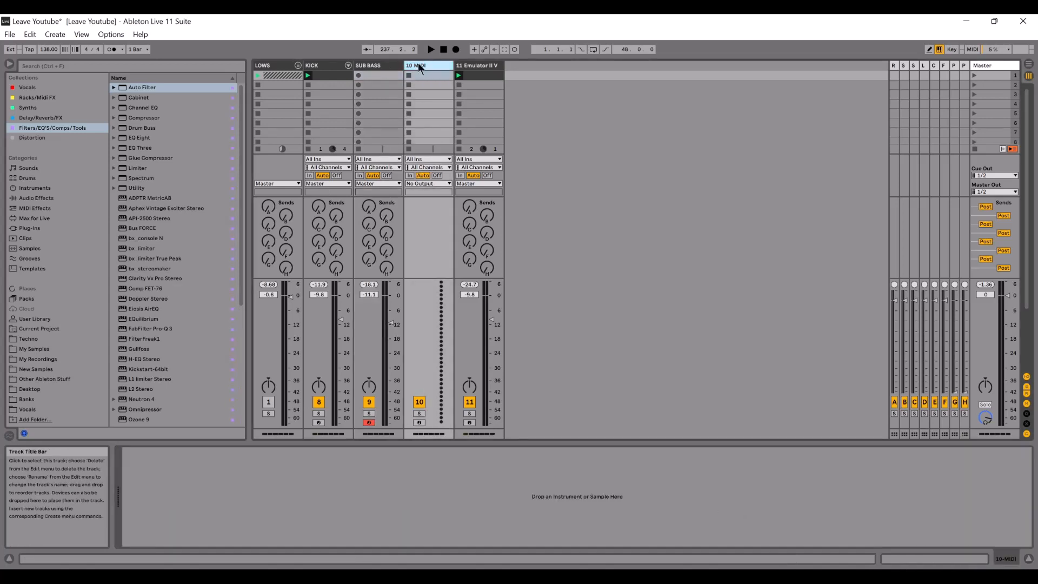
pyautogui.click(427, 159)
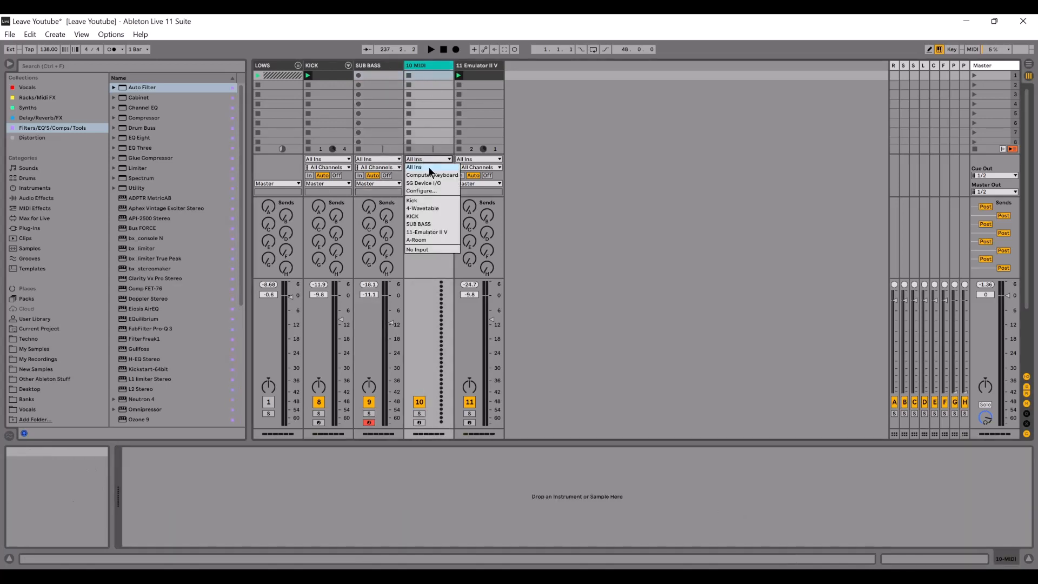
pyautogui.click(421, 229)
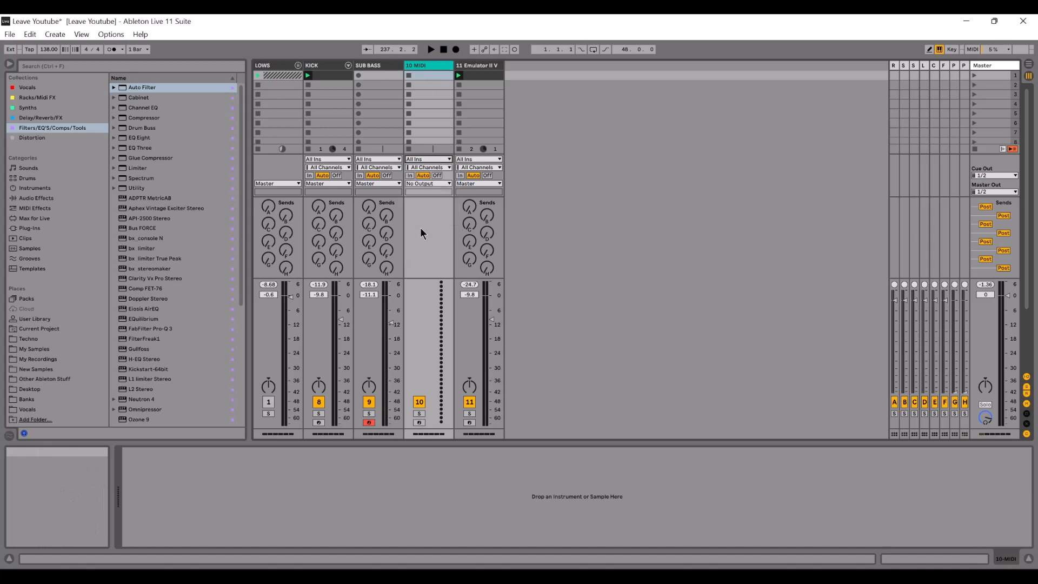
pyautogui.click(419, 422)
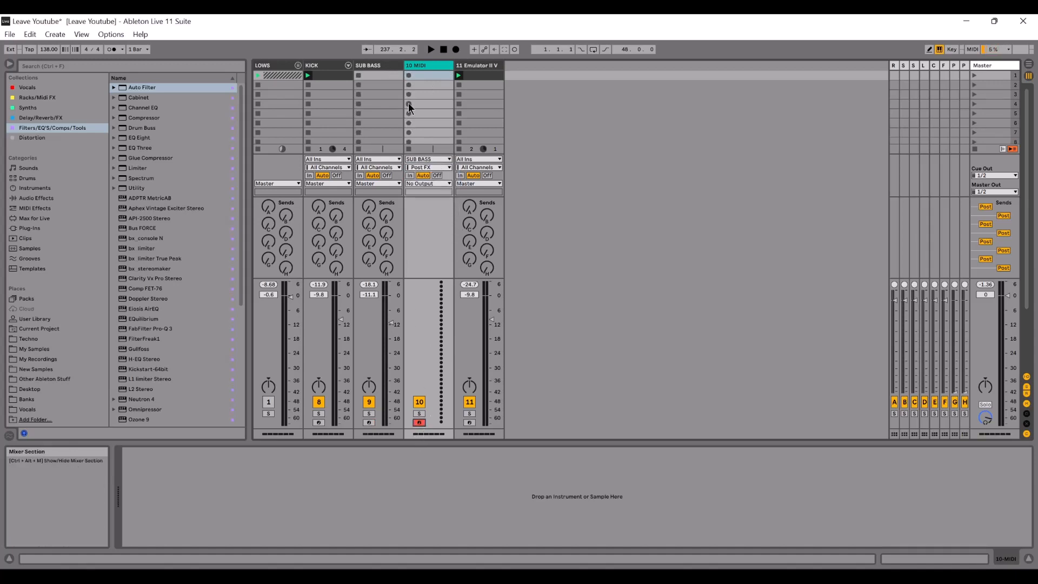
pyautogui.click(407, 74)
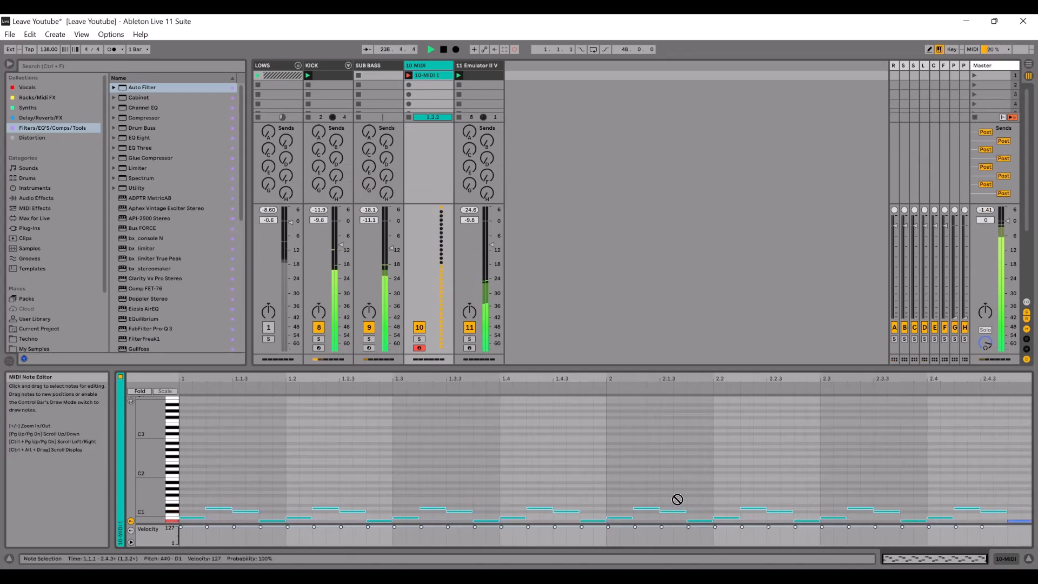
pyautogui.press('space')
# Move the recorded clip to SUB BASS's first slot, colour it dark grey, and shorten its loop length to 0.2.0.
pyautogui.moveTo(429, 77); pyautogui.dragTo(372, 76)
pyautogui.rightClick(373, 76)
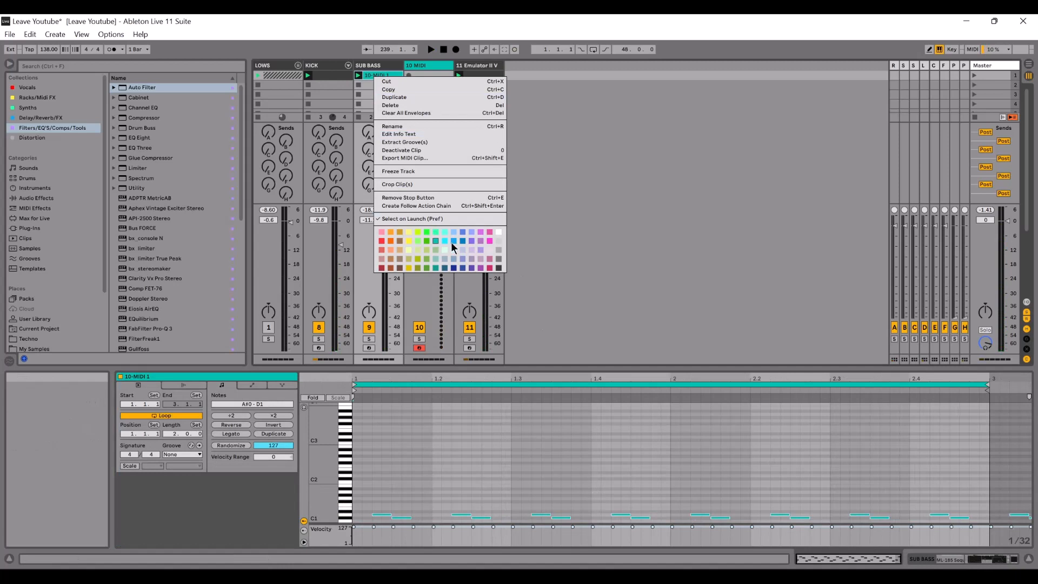
pyautogui.click(498, 268)
pyautogui.moveTo(980, 383); pyautogui.dragTo(511, 382)
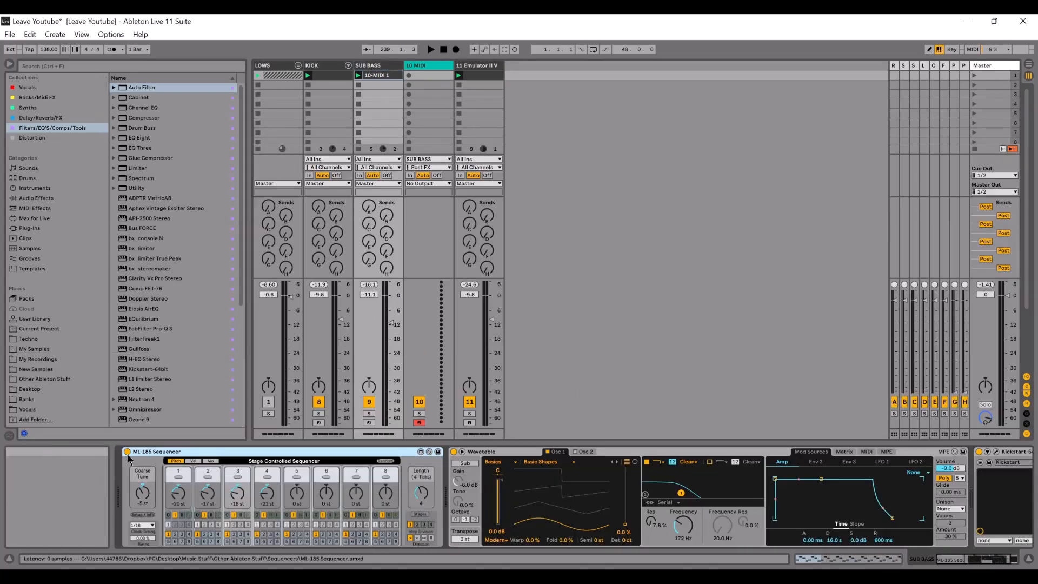
# Play the recorded clip on SUB BASS, check its notes, and delete the ML-185 Sequencer from that track.
pyautogui.press('space')
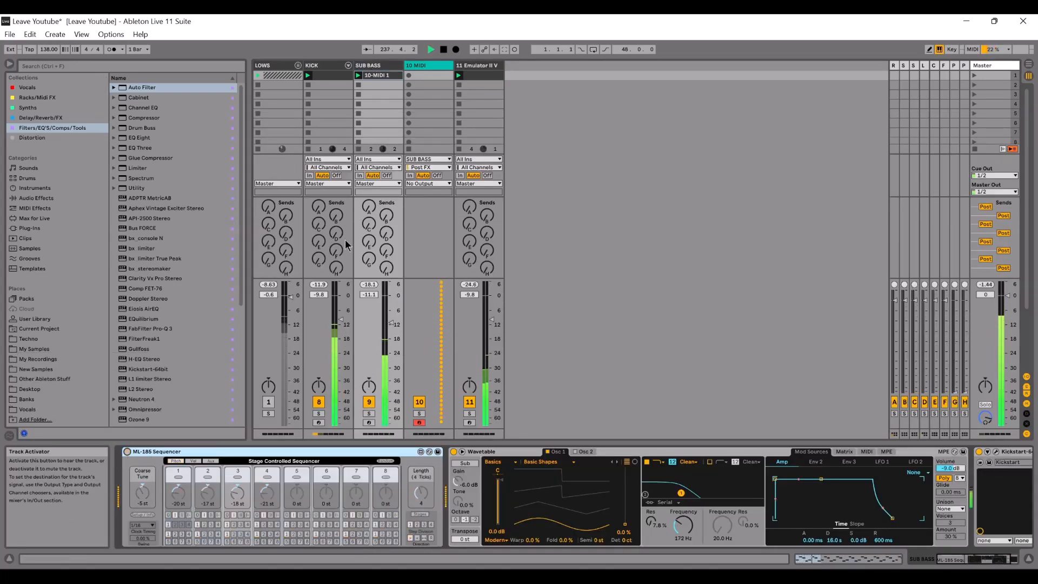
pyautogui.doubleClick(378, 75)
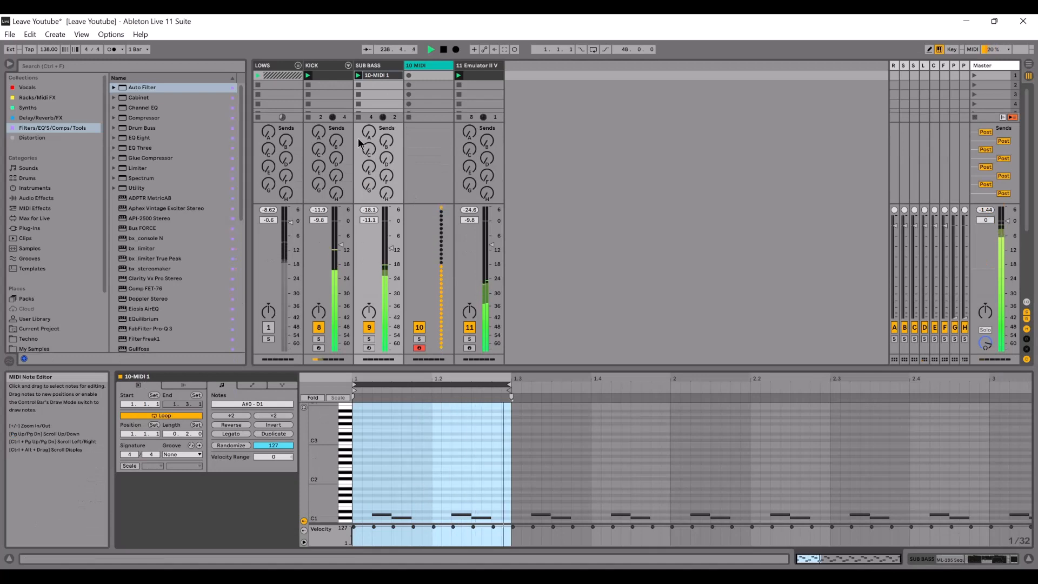
pyautogui.click(373, 66)
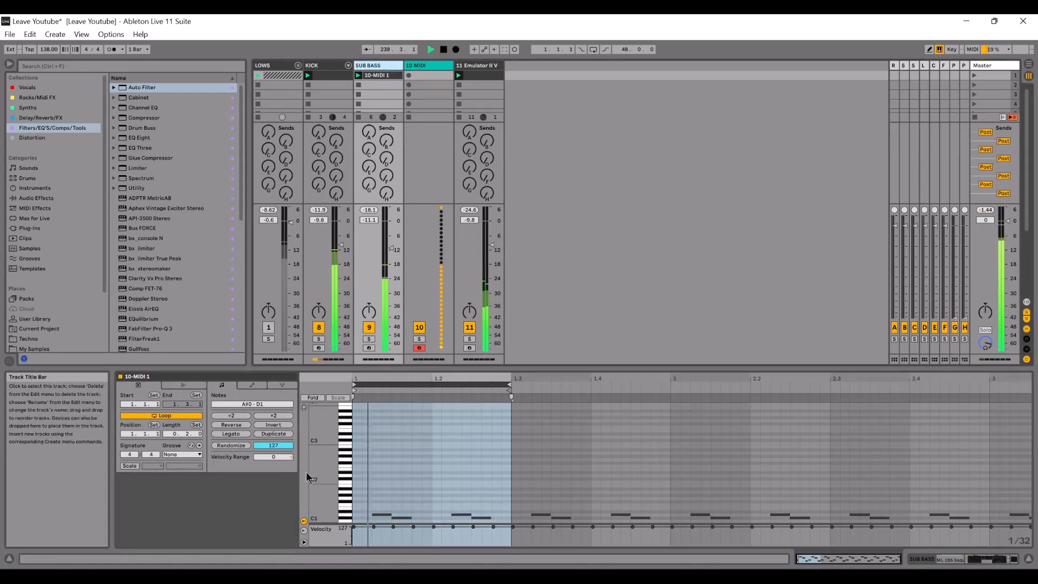
pyautogui.doubleClick(364, 65)
pyautogui.rightClick(255, 452)
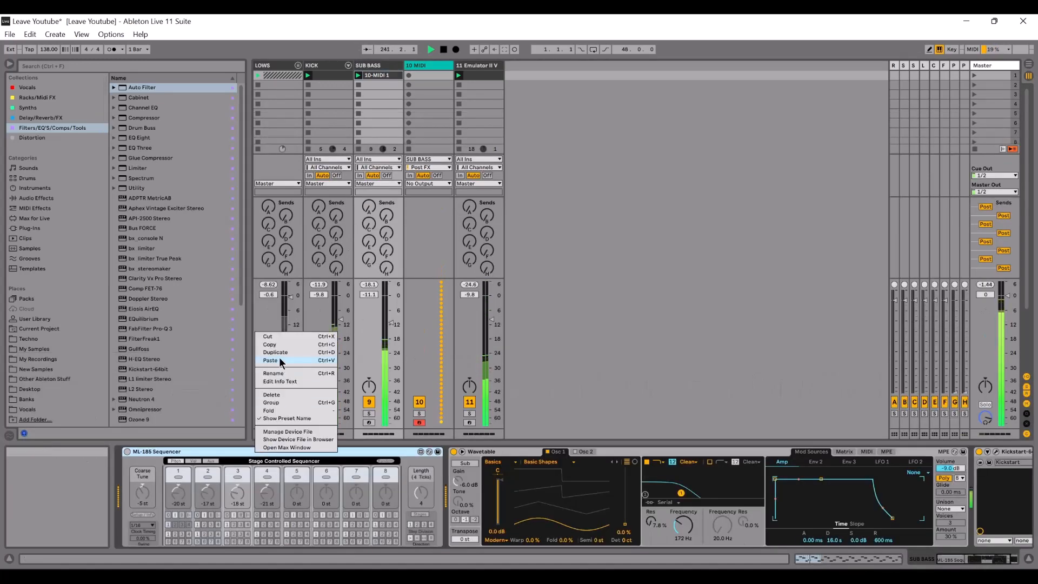
pyautogui.click(271, 395)
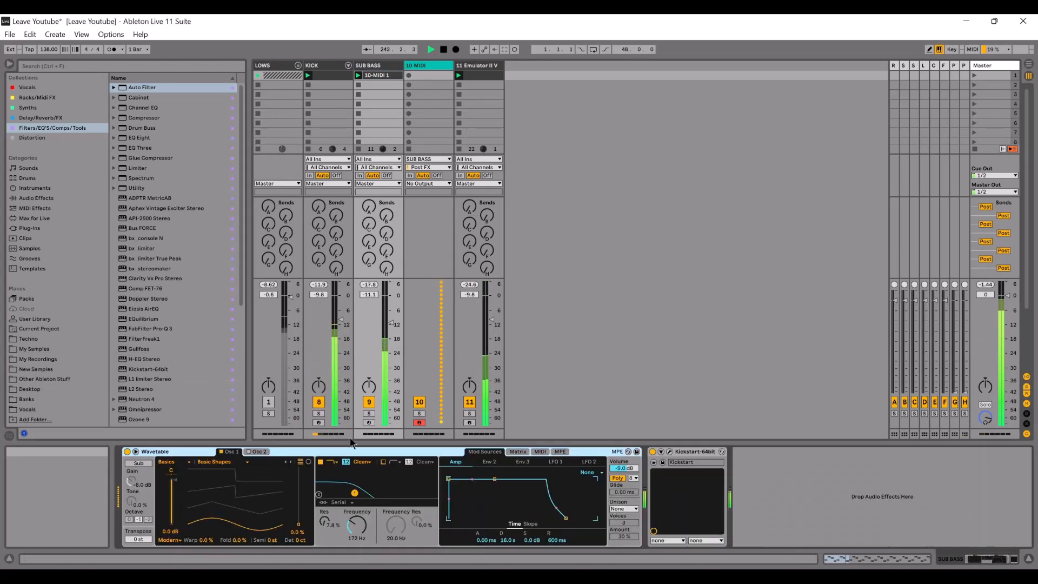
# Delete the temporary MIDI recording track and rename the Emulator II V track as PERC BASS.
pyautogui.rightClick(415, 64)
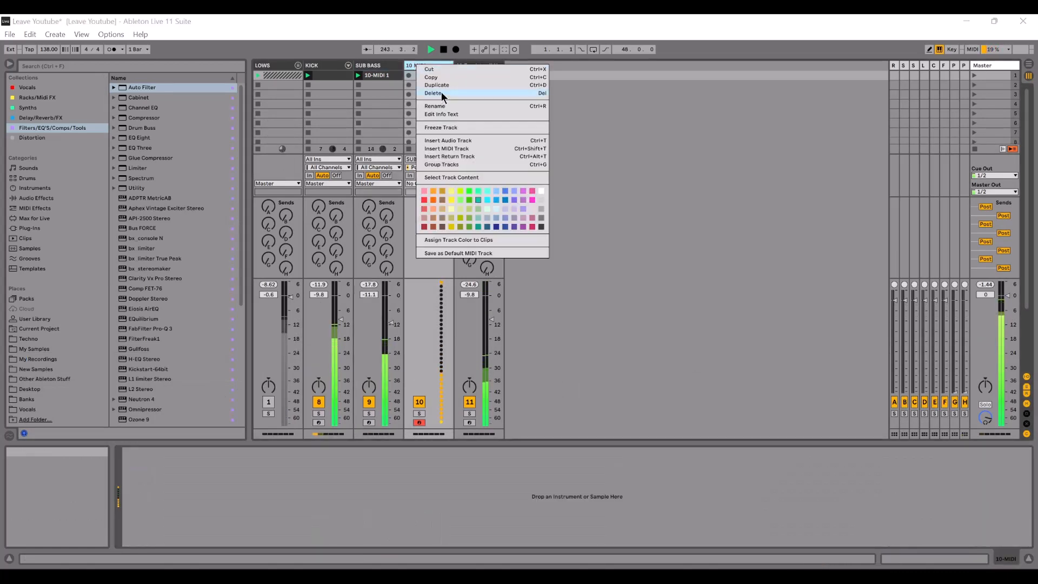
pyautogui.click(441, 93)
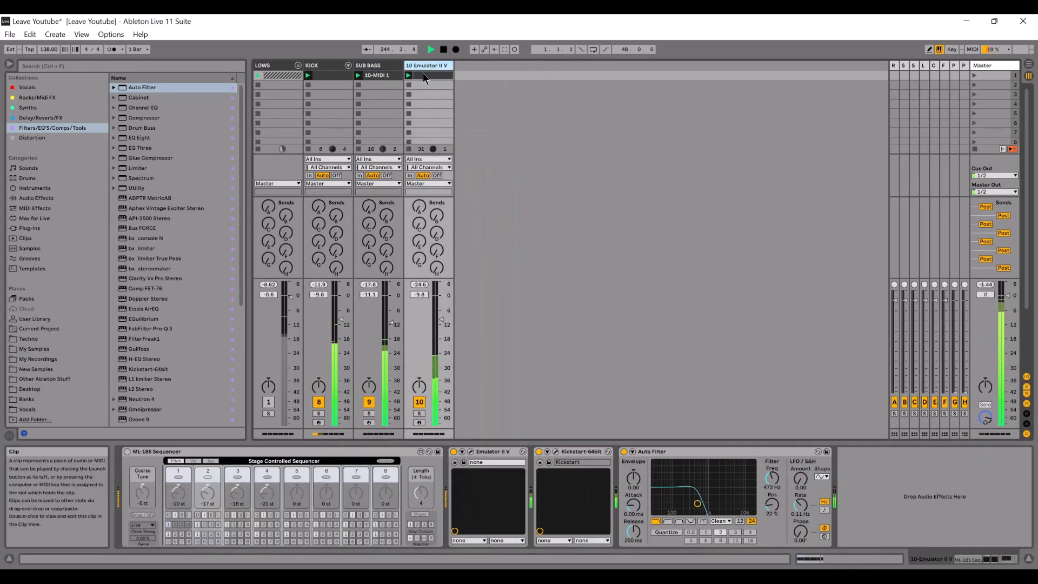
pyautogui.write('PERC BASS')
pyautogui.press('Return')
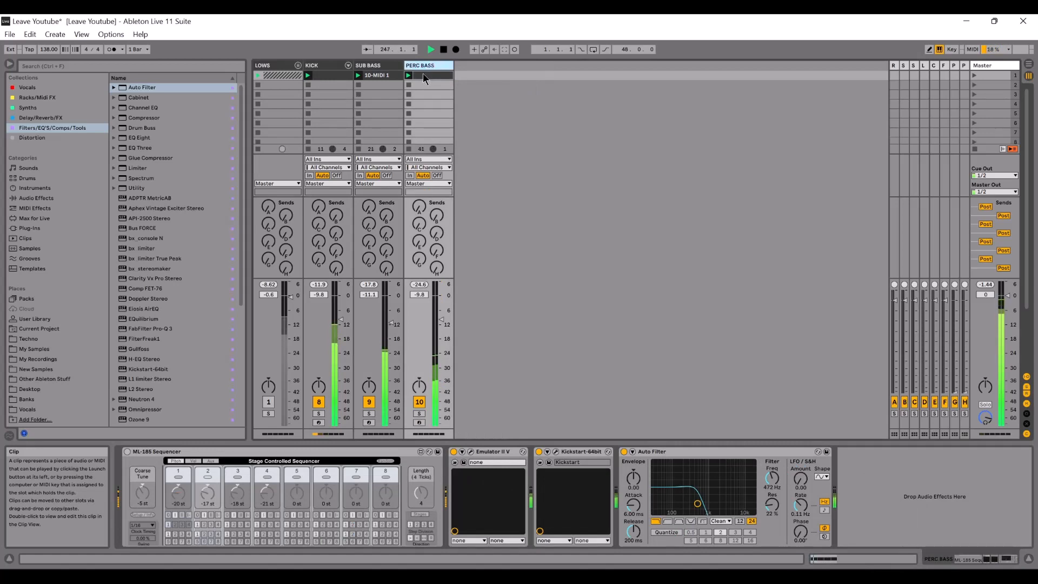
# Group the KICK, SUB BASS and PERC BASS tracks, collapse the group, name it "LOWS - NEW", and stop playback.
pyautogui.click(319, 66)
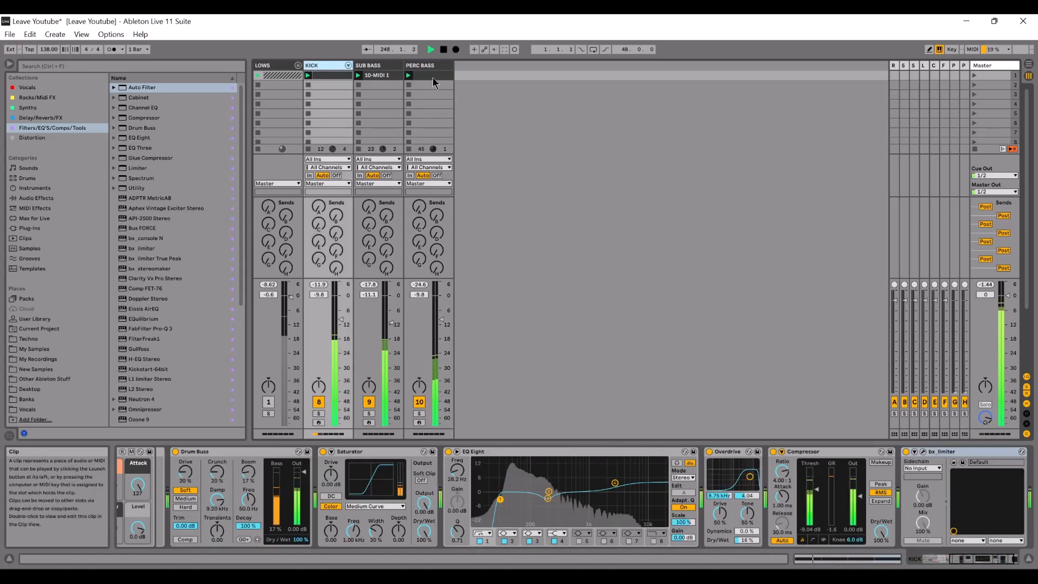
pyautogui.keyDown('shift'); pyautogui.click(436, 65); pyautogui.keyUp('shift')
pyautogui.rightClick(439, 67)
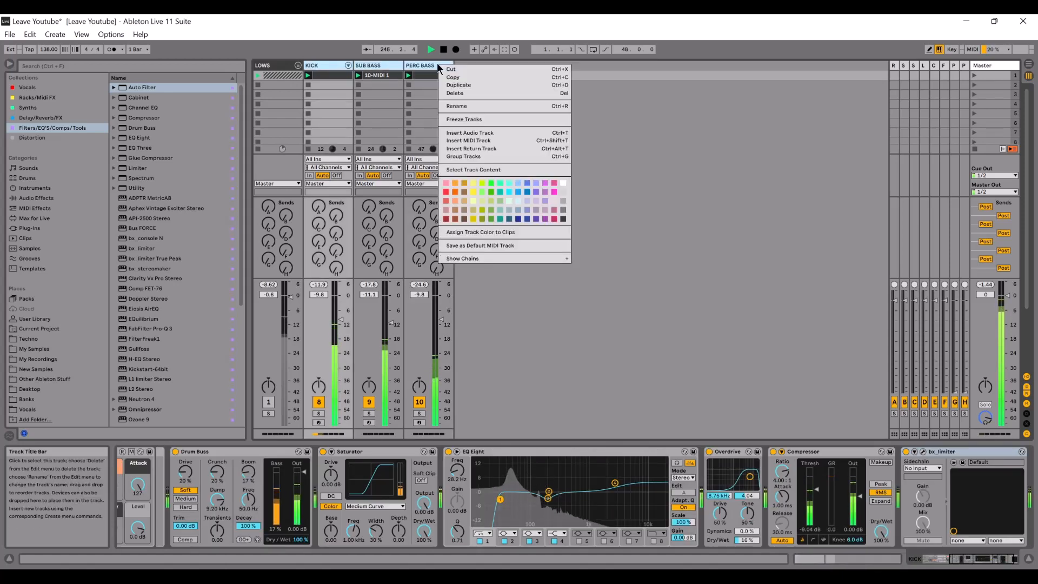
pyautogui.click(468, 157)
pyautogui.click(348, 68)
pyautogui.hotkey('ctrl', 'r')
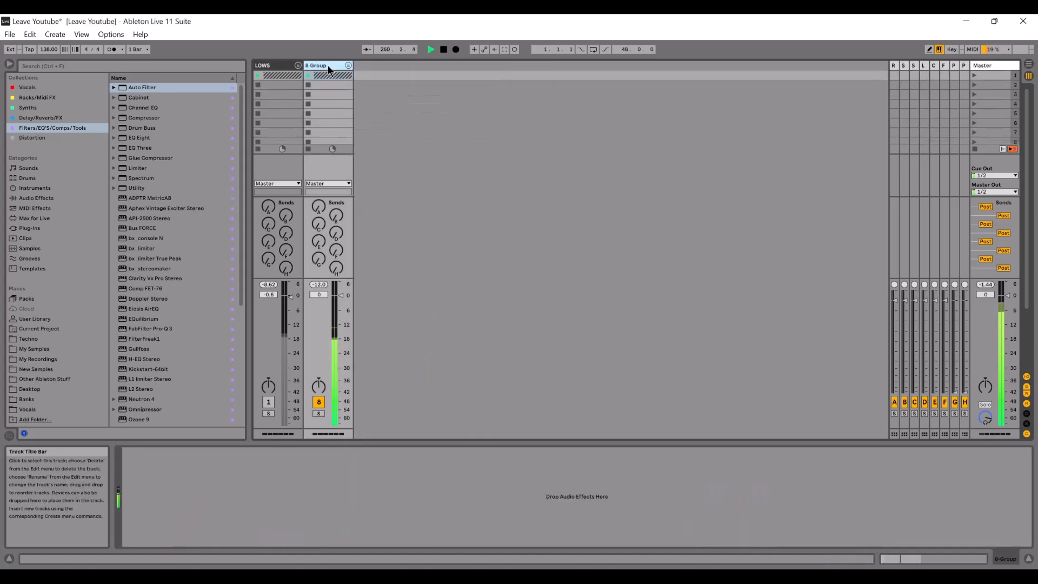
pyautogui.write('LOWS - NEW')
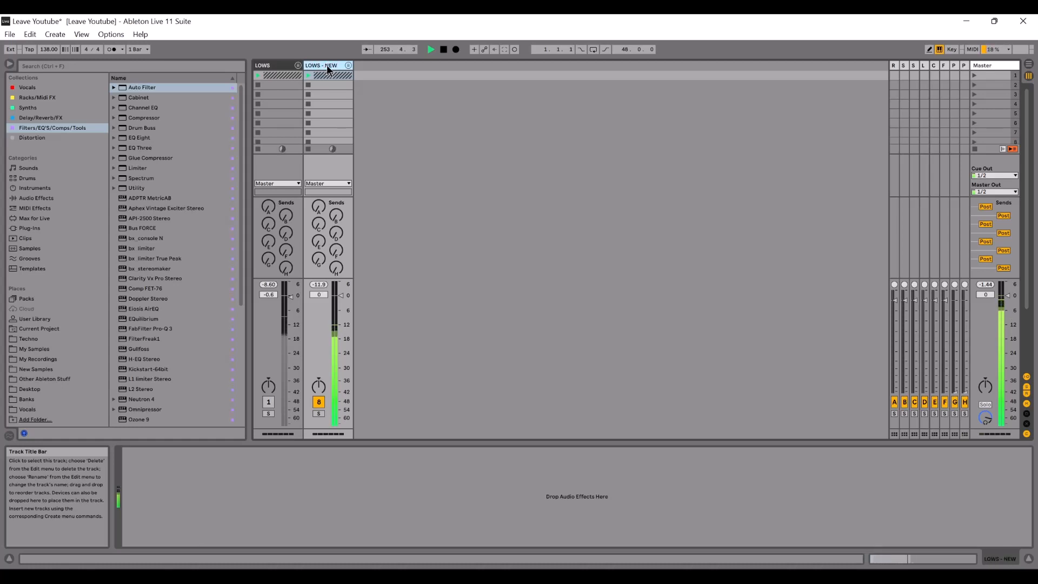
pyautogui.press('space')
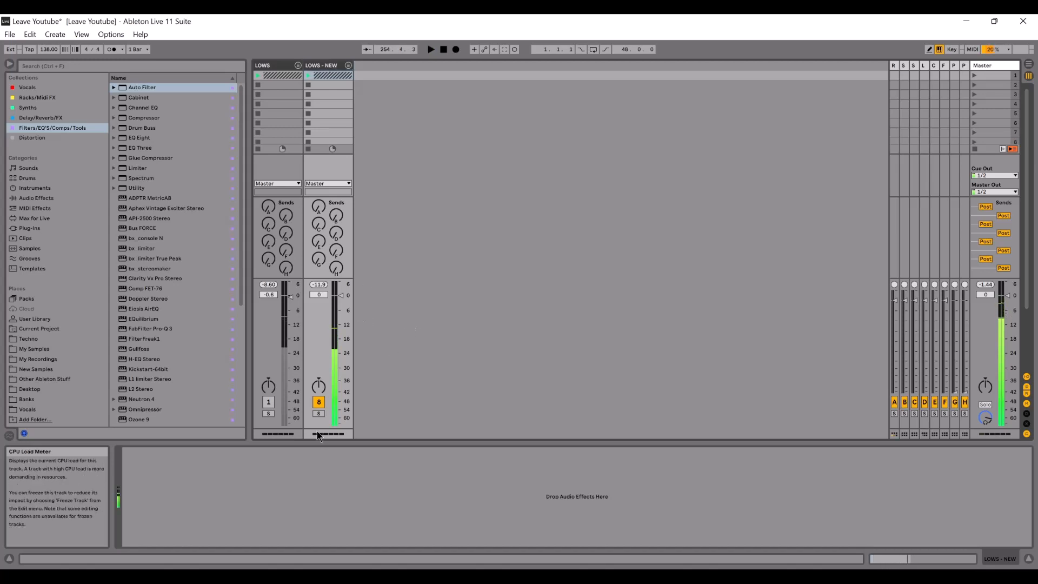